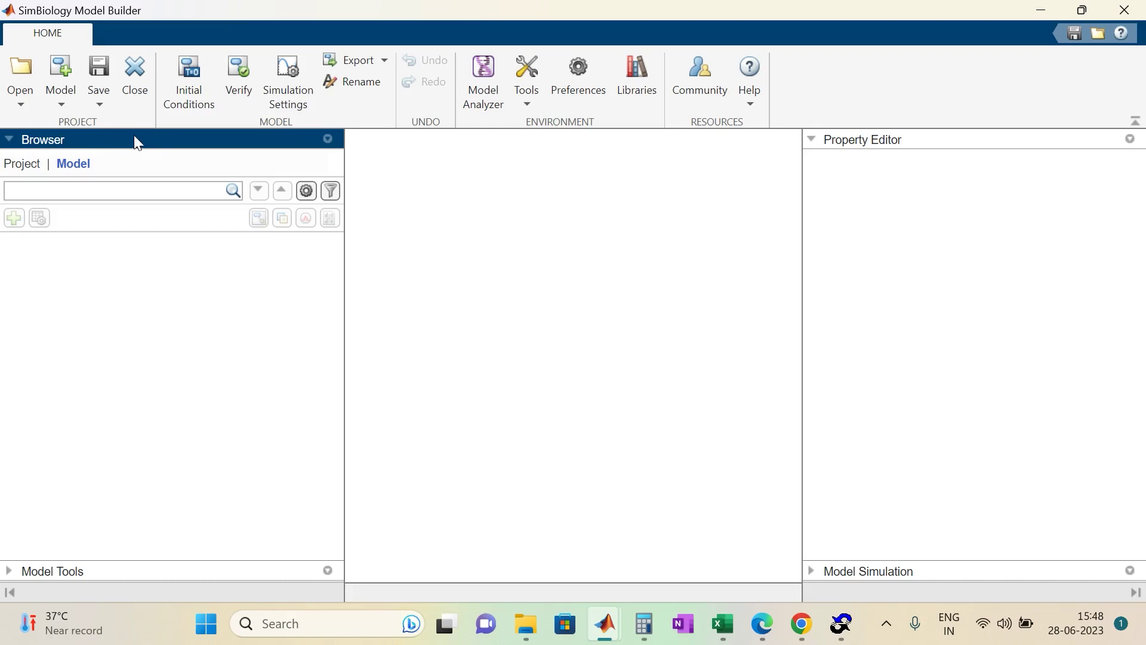
Create a new blank model named Ada_3.
{"action": "left_click", "coordinate": [66, 74]}
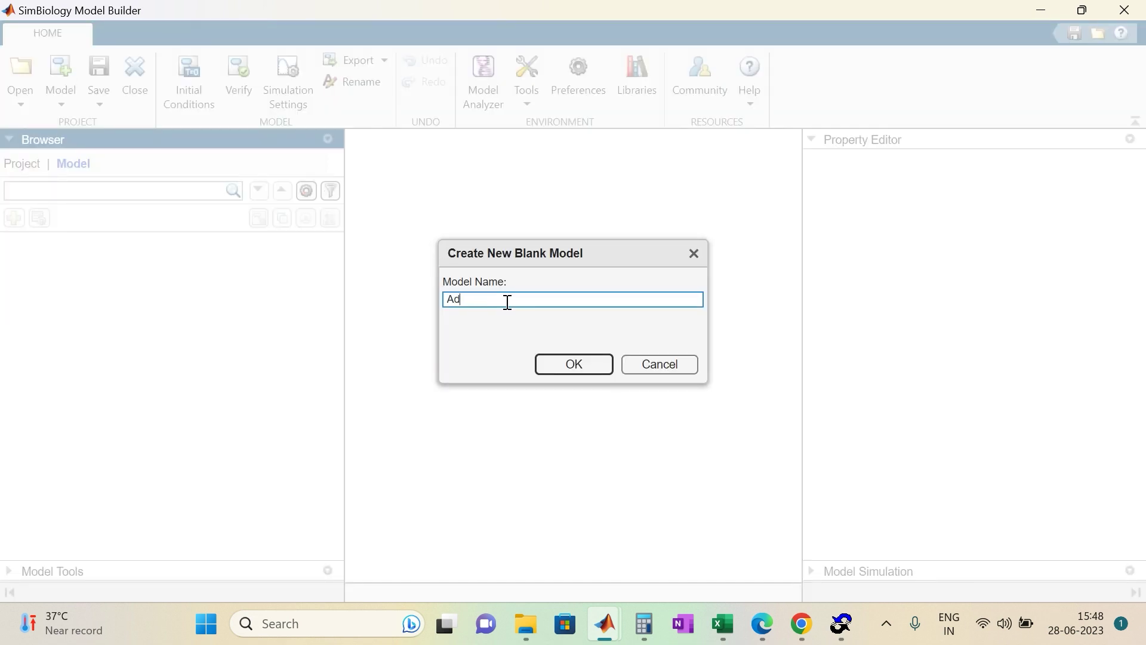
{"action": "type", "text": "Ada_3"}
{"action": "key", "text": "Return"}
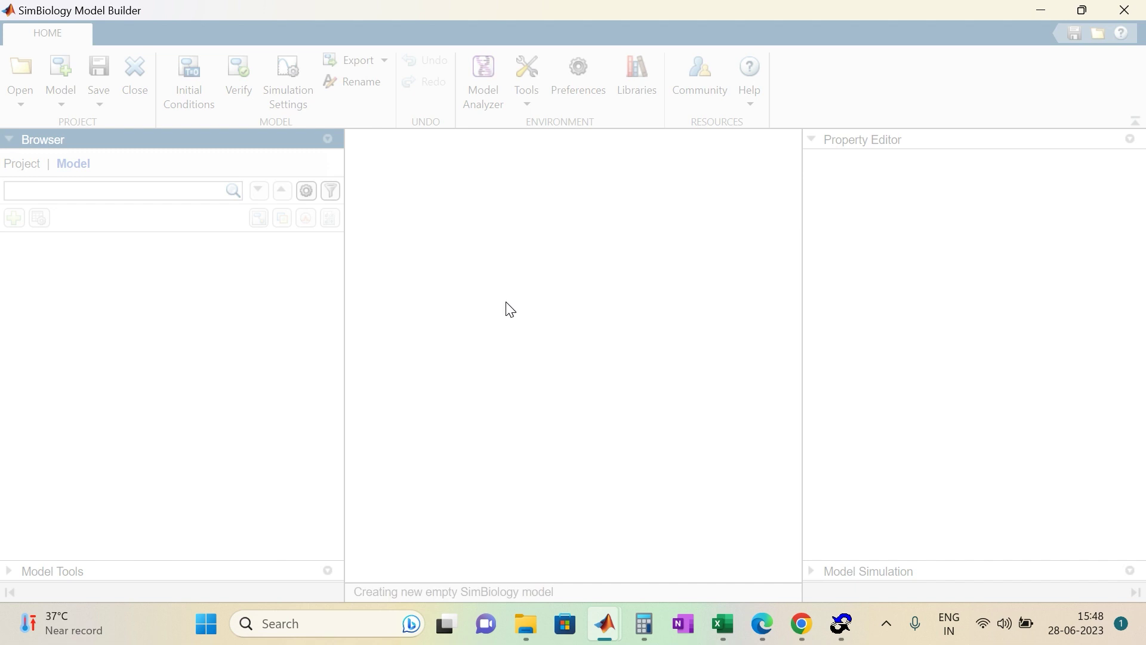
{"action": "left_click", "coordinate": [566, 366]}
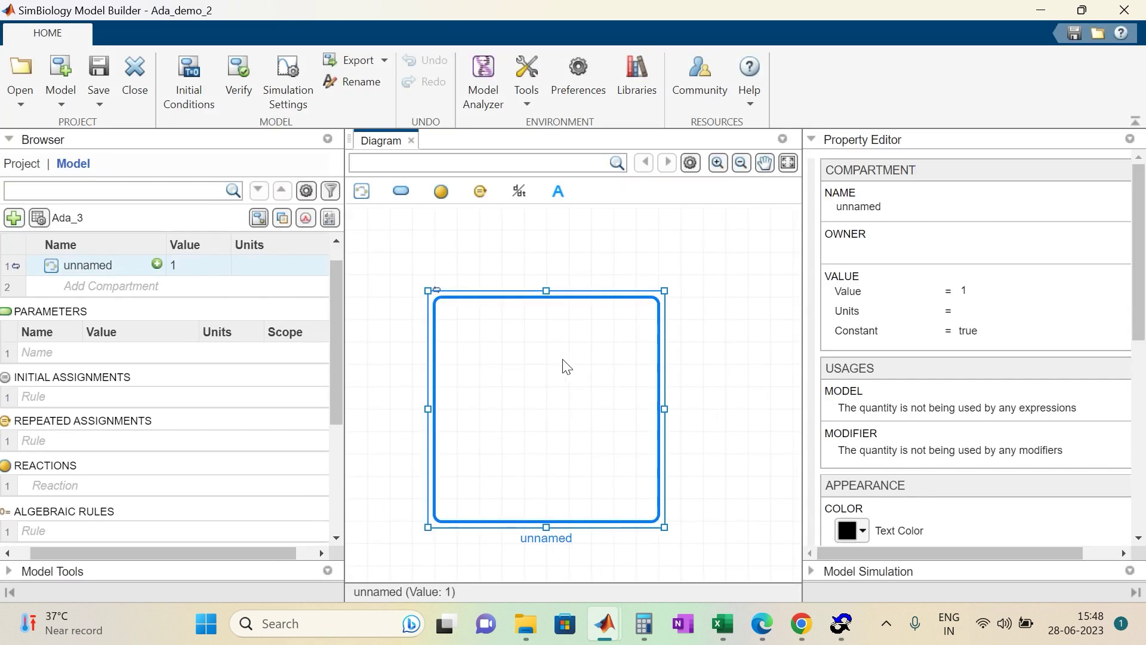
Shrink the default compartment in the diagram and rename it Central.
{"action": "left_click_drag", "start_coordinate": [665, 291], "coordinate": [616, 360]}
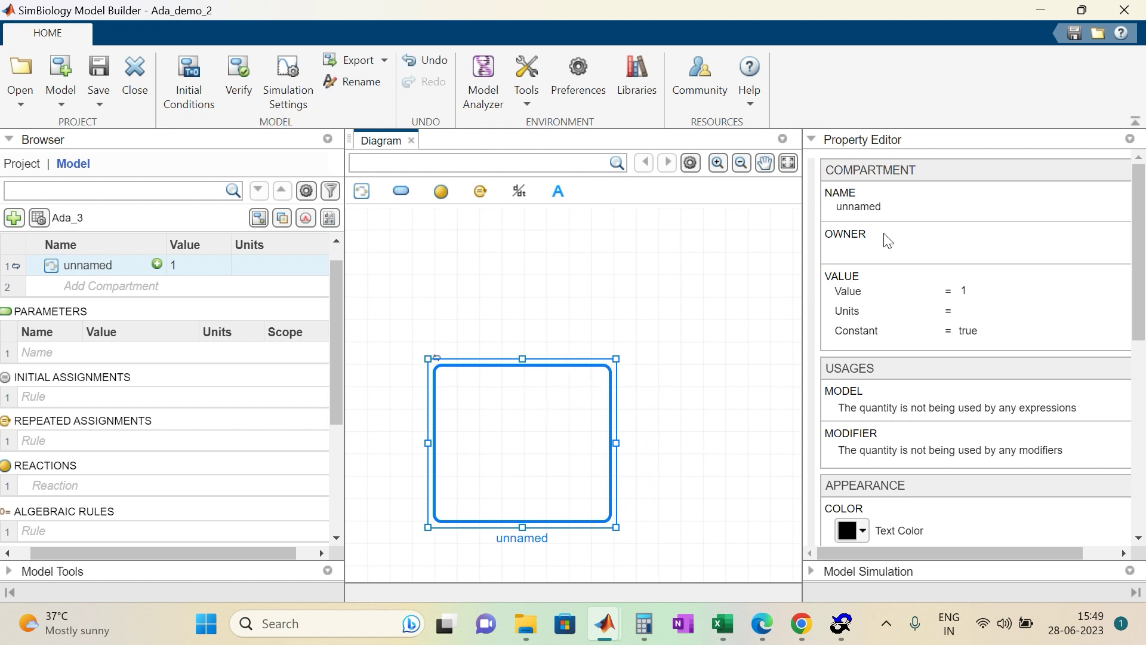
{"action": "left_click", "coordinate": [897, 205]}
{"action": "type", "text": "Ce"}
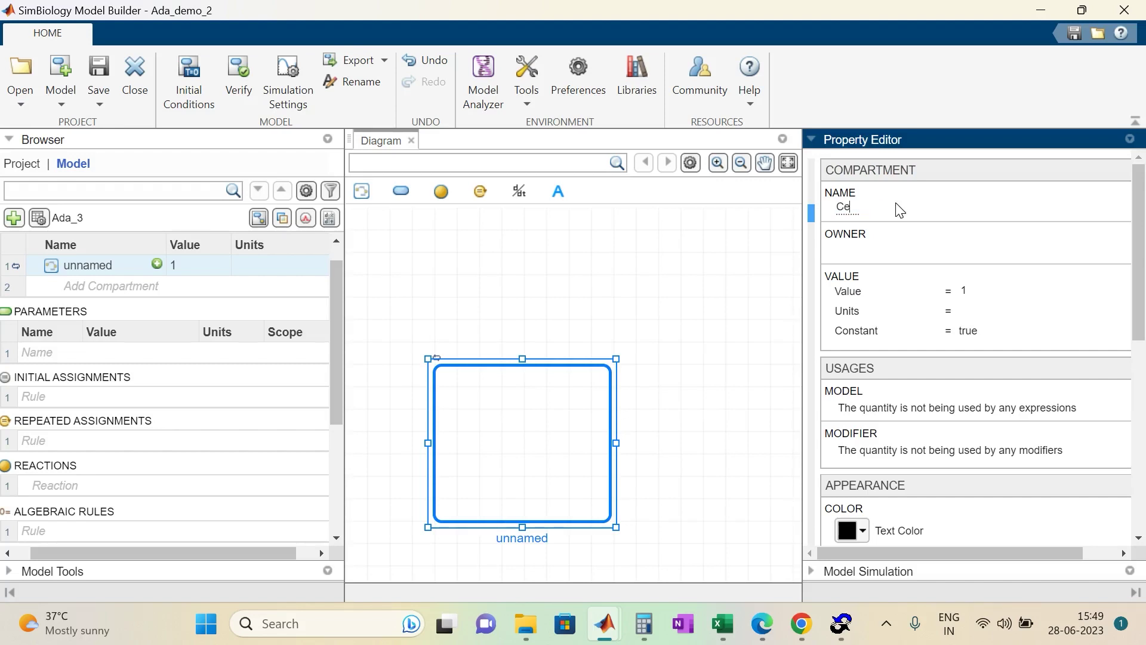
{"action": "type", "text": "ntral"}
{"action": "key", "text": "Return"}
Set the Central compartment's units to liter and its value to 10.8.
{"action": "left_click", "coordinate": [978, 316]}
{"action": "type", "text": "liter"}
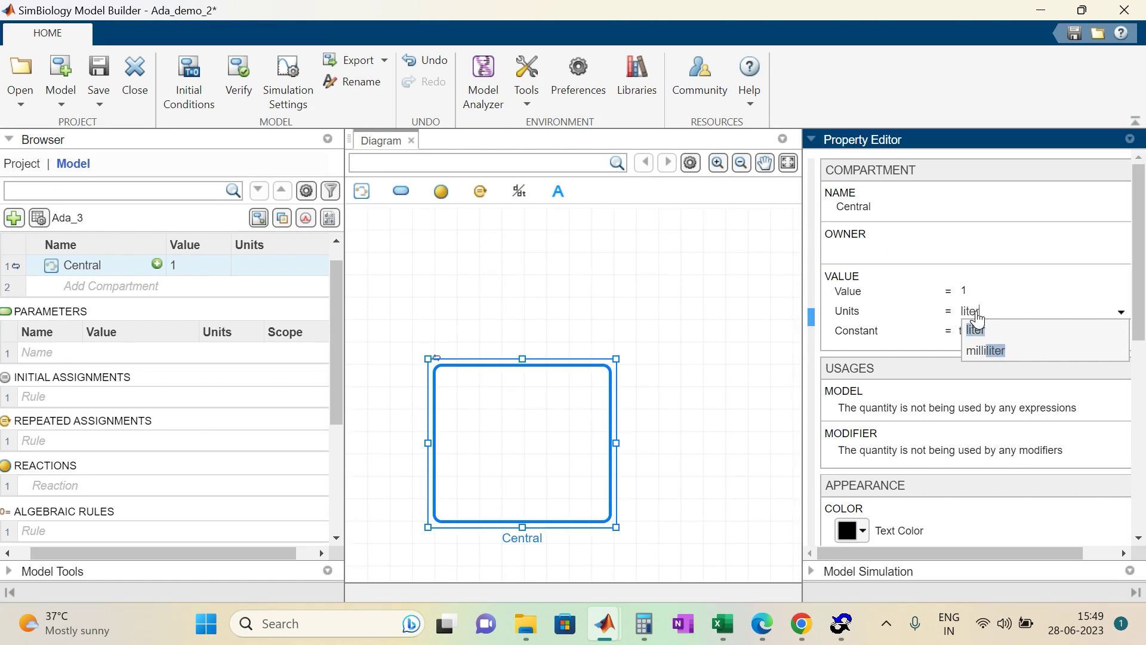
{"action": "key", "text": "Return"}
{"action": "left_click", "coordinate": [972, 289]}
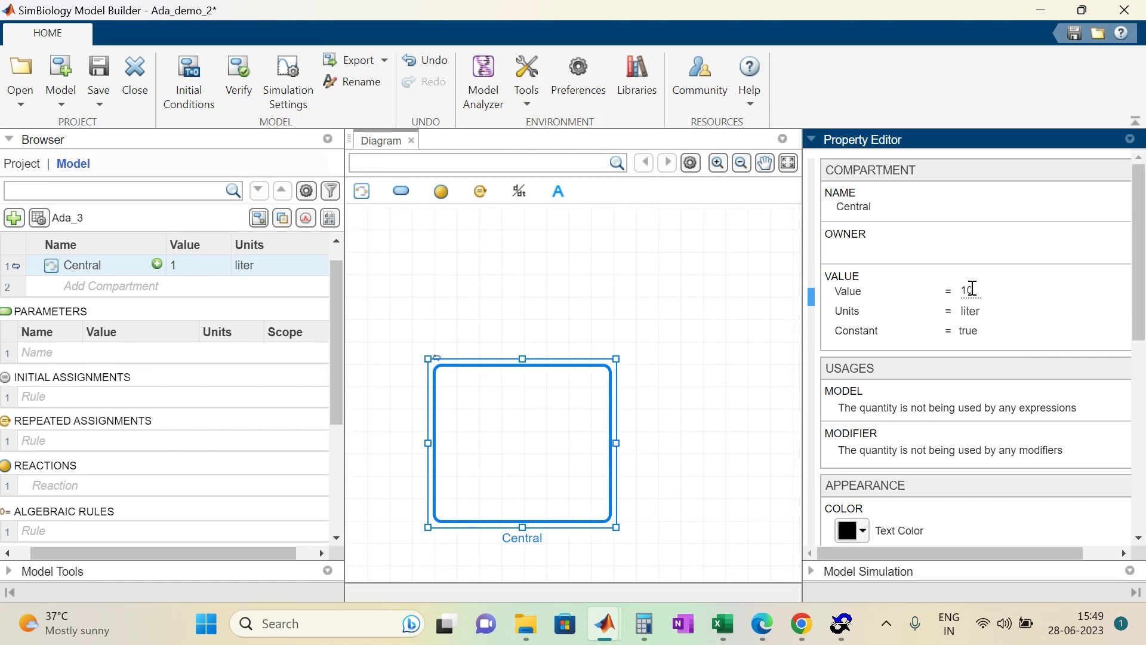
{"action": "type", "text": "0.8"}
{"action": "key", "text": "Return"}
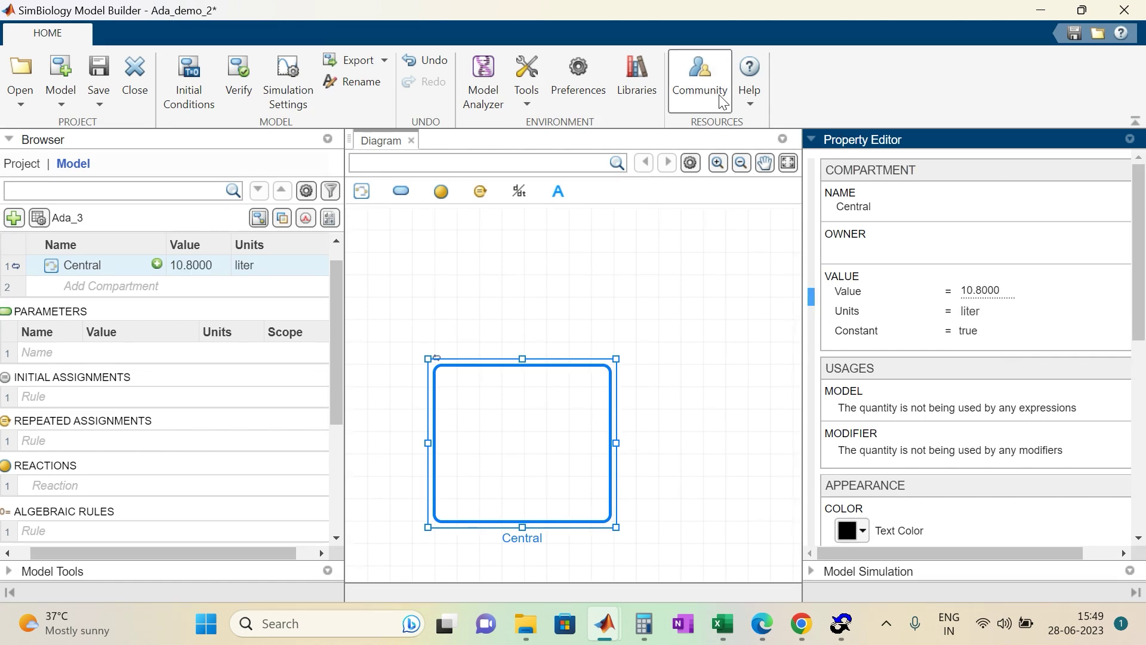
Add a species inside the Central compartment, name it Ada_sc and set its units to nanomole.
{"action": "left_click_drag", "start_coordinate": [401, 191], "coordinate": [470, 414]}
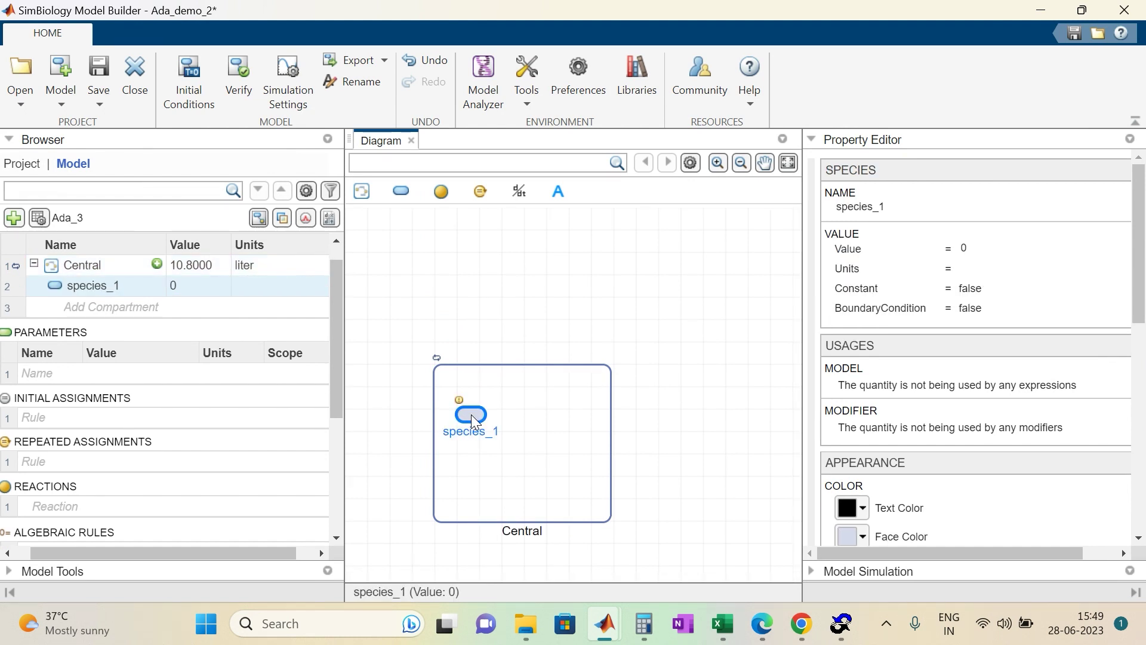
{"action": "left_click", "coordinate": [893, 207]}
{"action": "type", "text": "Ada_sc"}
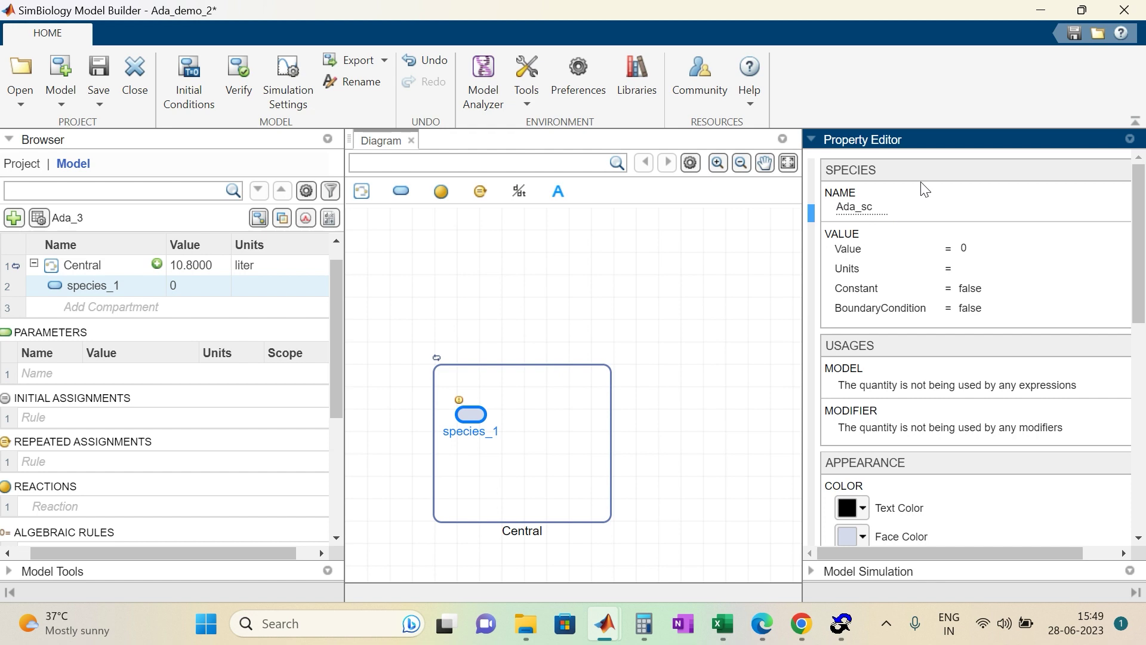
{"action": "key", "text": "Return"}
{"action": "left_click", "coordinate": [973, 270]}
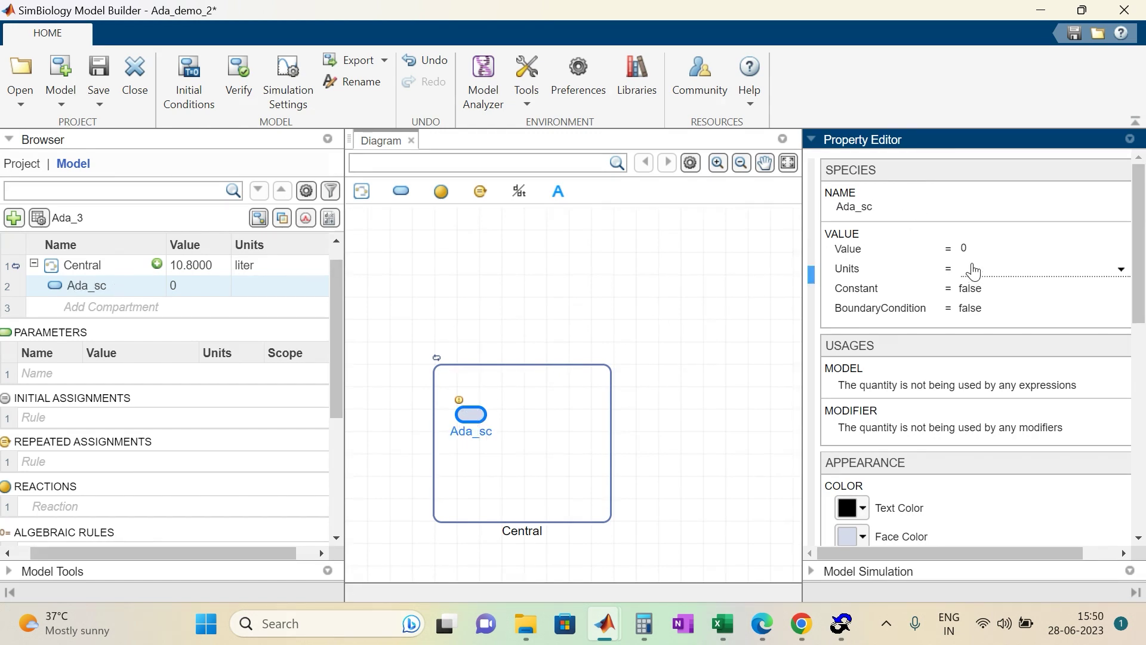
{"action": "type", "text": "nanomole"}
{"action": "key", "text": "Return"}
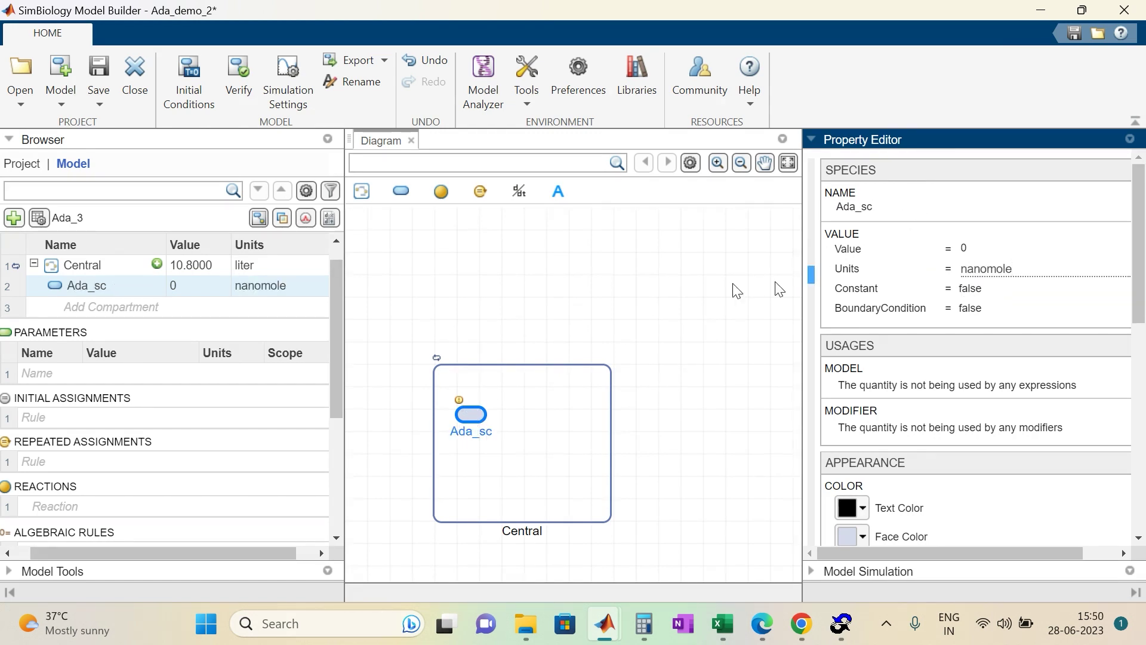
Add a second species beside Ada_sc in Central, name it Ada_nm and set its units to nanomole.
{"action": "left_click", "coordinate": [426, 222]}
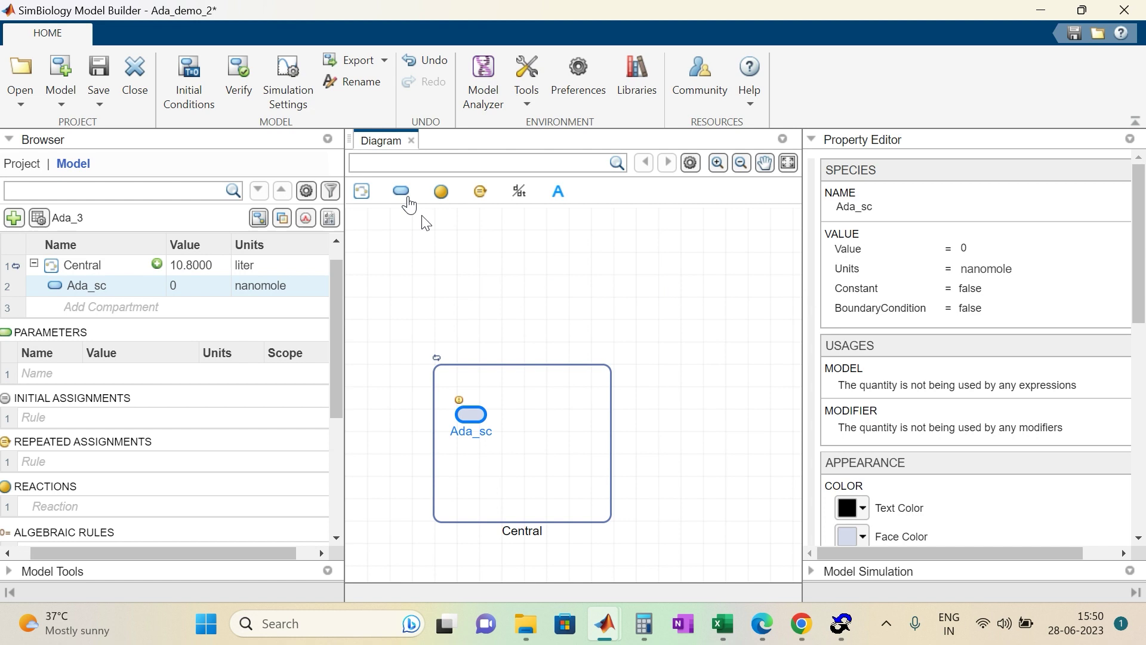
{"action": "left_click_drag", "start_coordinate": [449, 250], "coordinate": [562, 418]}
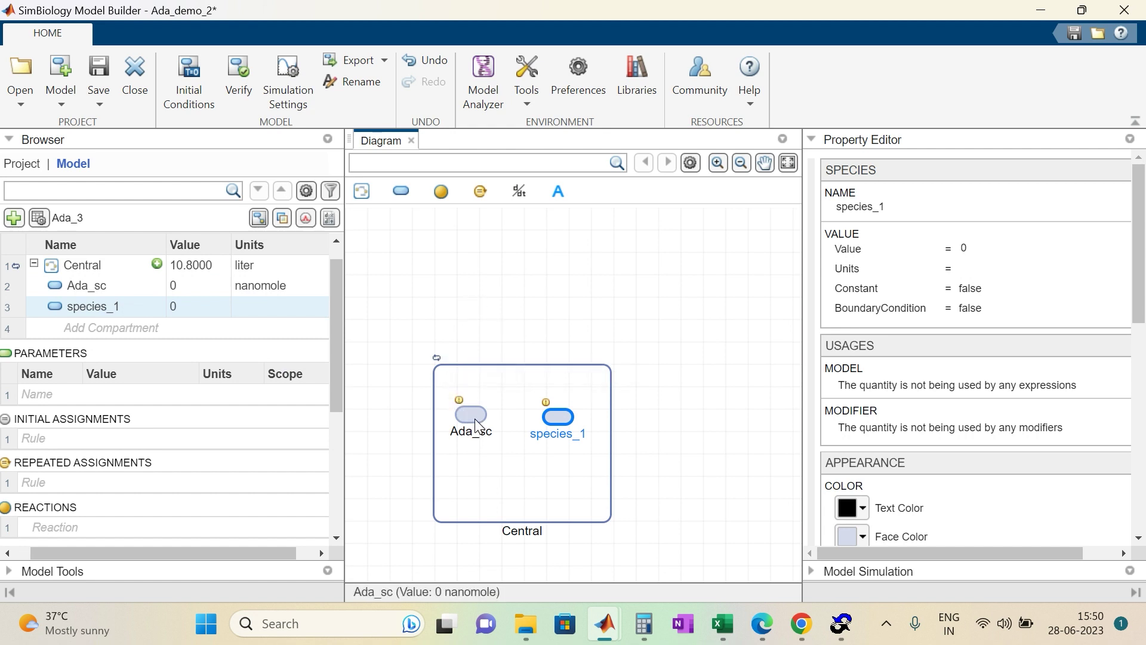
{"action": "left_click", "coordinate": [558, 416]}
{"action": "left_click", "coordinate": [901, 207]}
{"action": "type", "text": "A"}
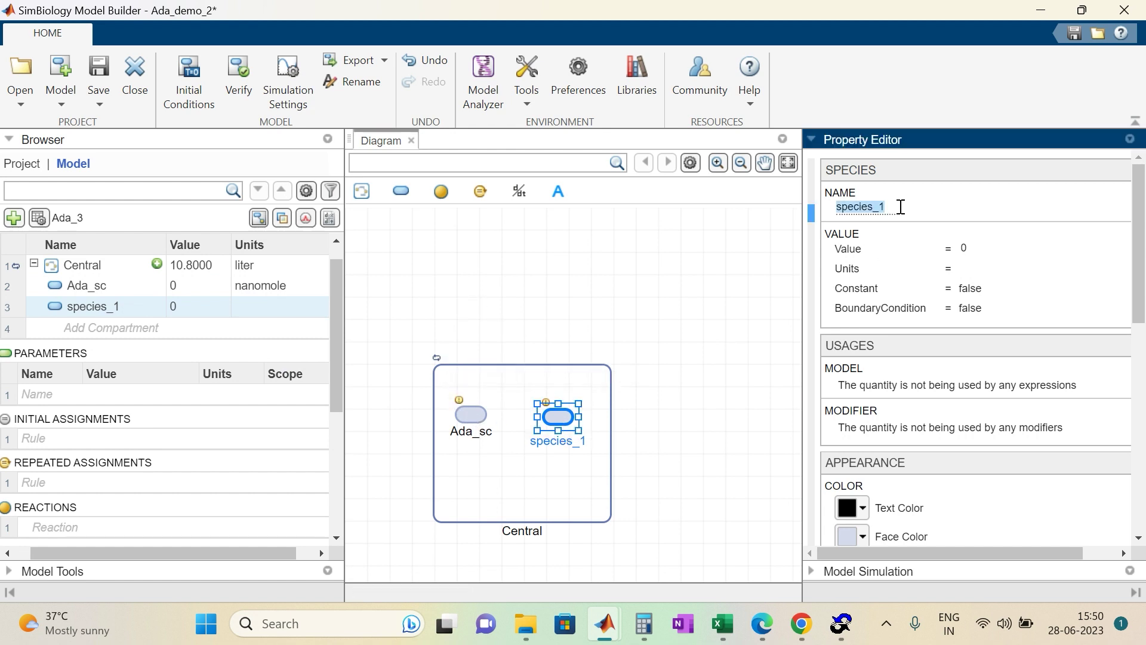
{"action": "type", "text": "da_nm"}
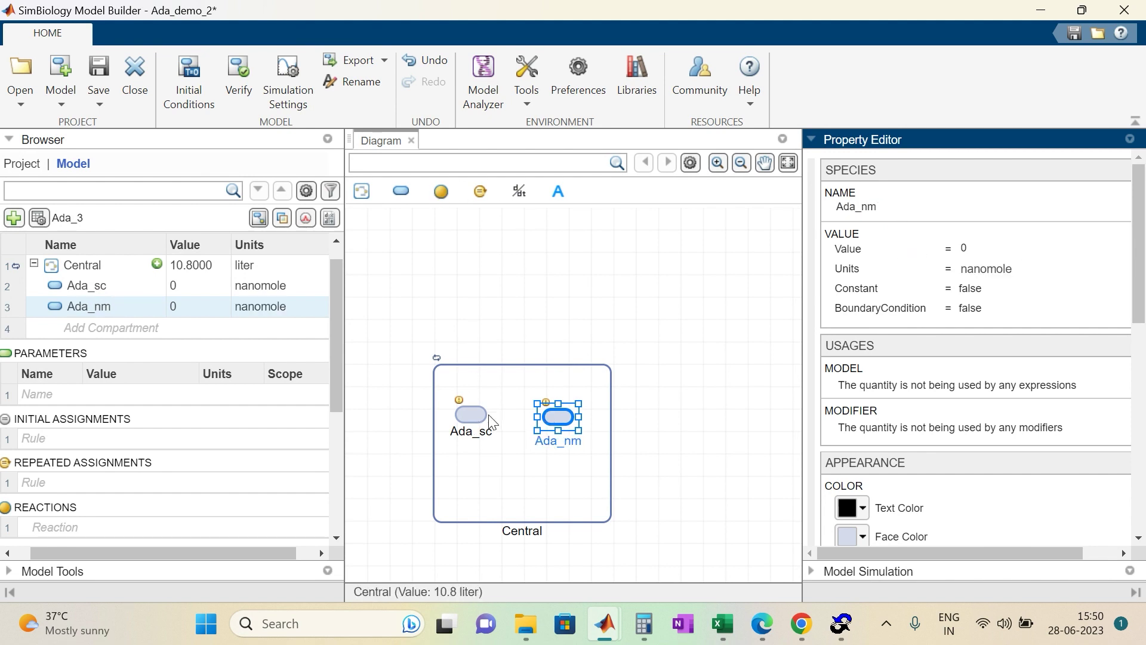
Add a reaction from Ada_sc to Ada_nm and set its rate to ka*Ada_sc.
{"action": "left_click_drag", "start_coordinate": [481, 191], "coordinate": [557, 417]}
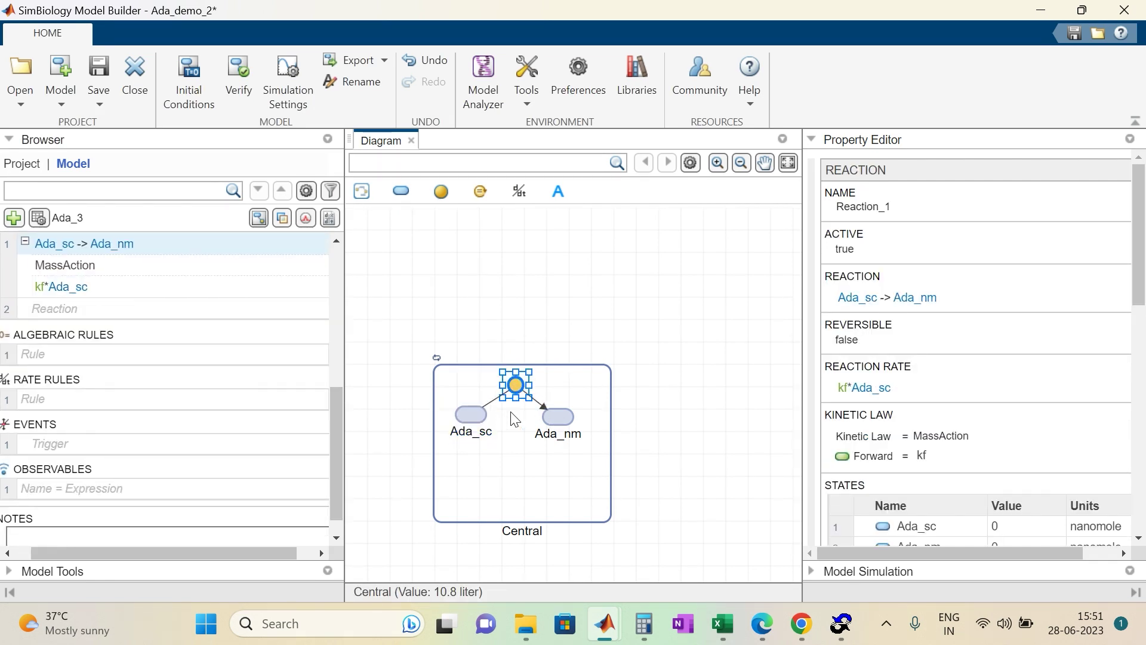
{"action": "left_click", "coordinate": [894, 397]}
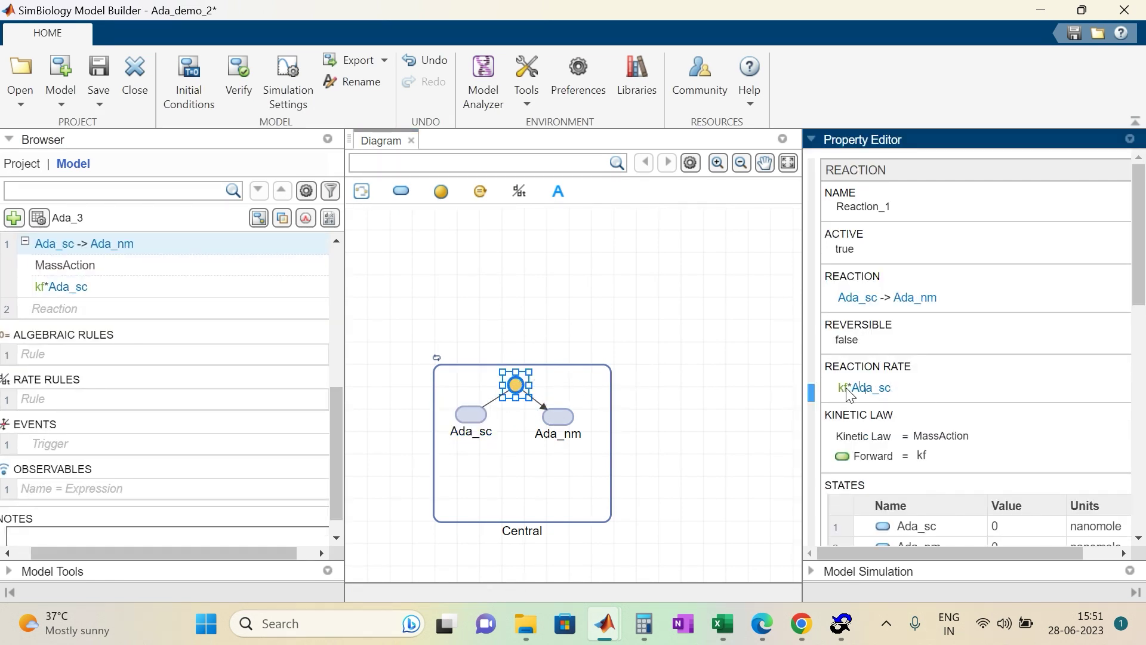
{"action": "type", "text": "a"}
{"action": "key", "text": "Return"}
Add ka as a model-scoped parameter with a value of 0.34 and units of 1/day.
{"action": "scroll", "coordinate": [991, 387], "scroll_direction": "down", "scroll_amount": 3}
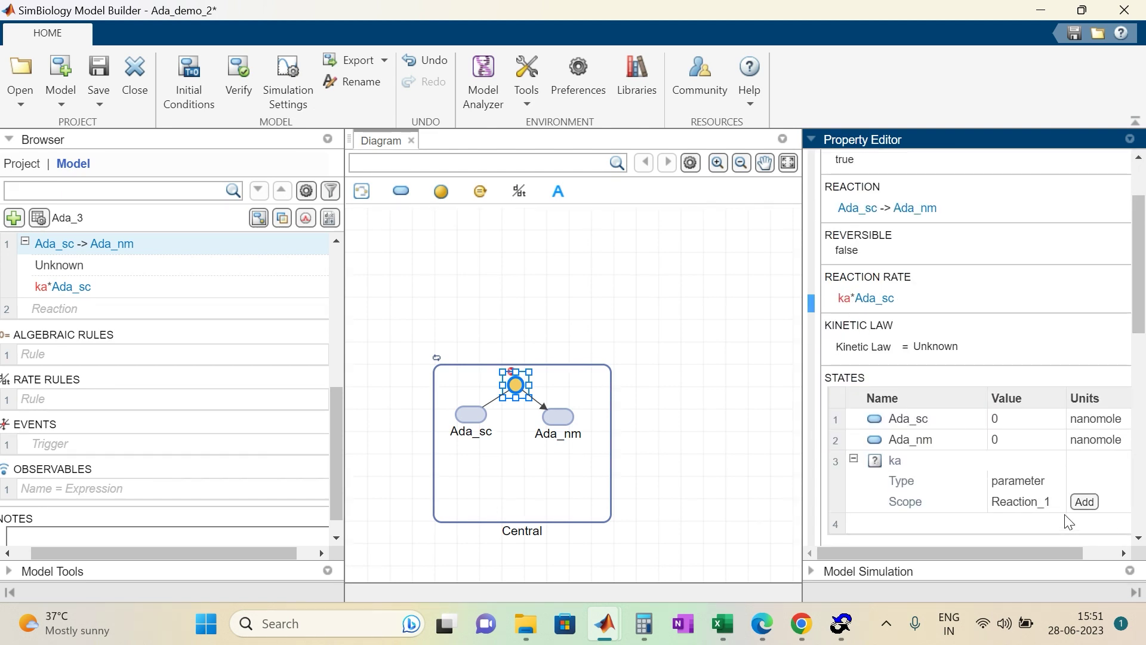
{"action": "left_click", "coordinate": [1051, 528]}
{"action": "left_click", "coordinate": [1085, 502]}
{"action": "left_click", "coordinate": [1037, 458]}
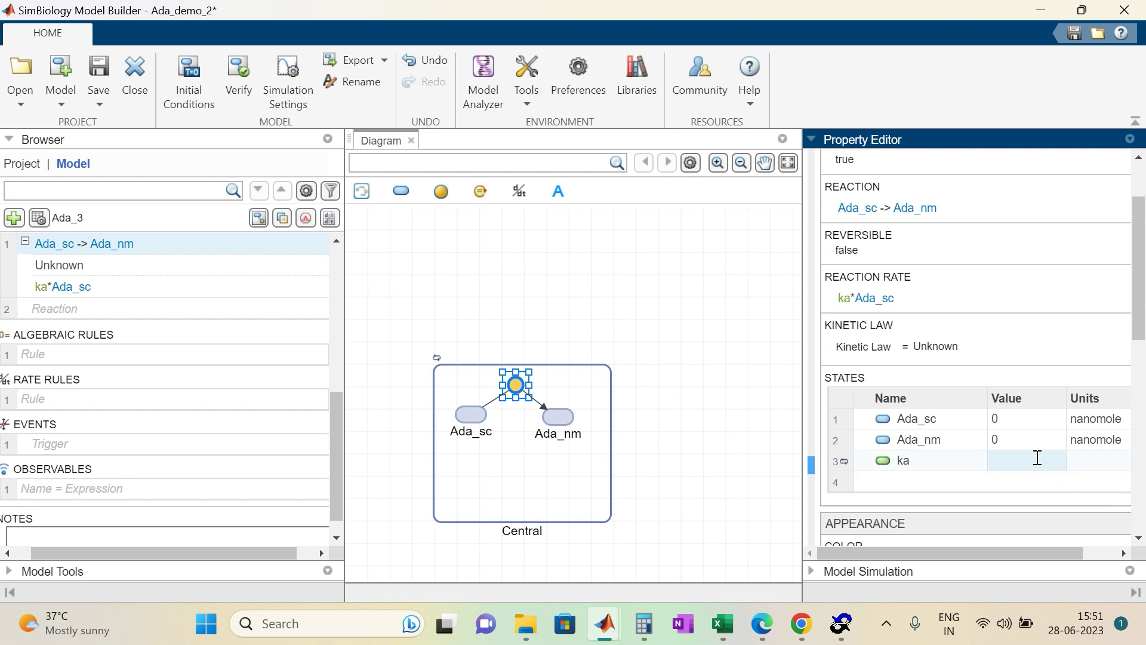
{"action": "left_click", "coordinate": [1085, 461]}
{"action": "type", "text": "1/day"}
{"action": "key", "text": "Return"}
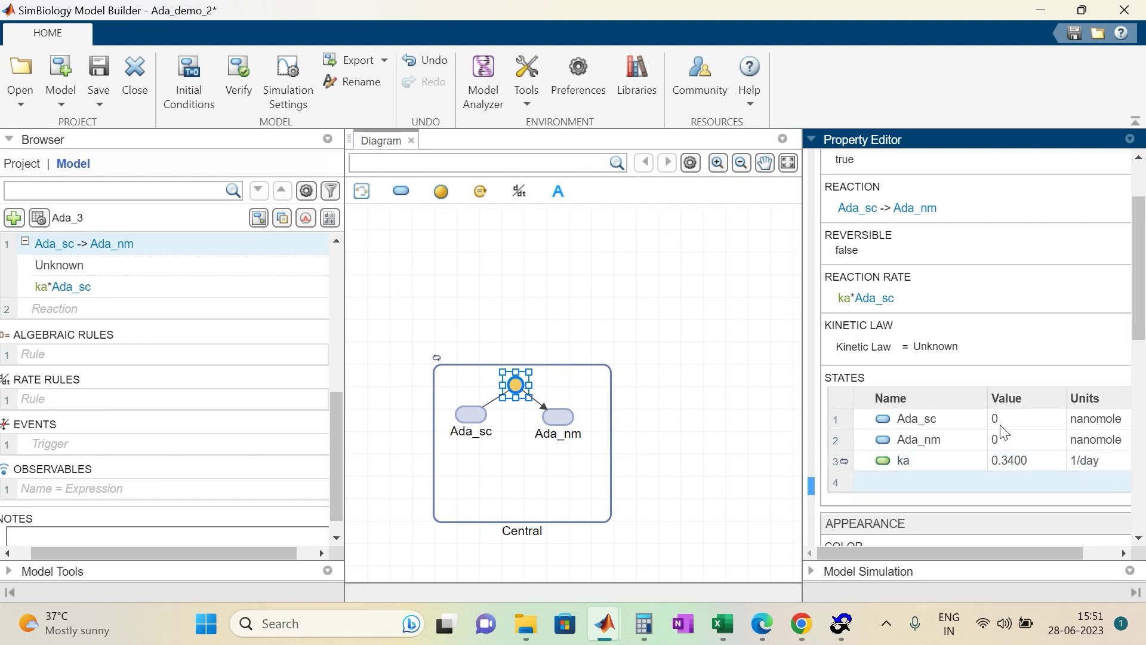
Add an elimination reaction from Ada_nm to null below it and set its rate to Cl*Ada_nm.
{"action": "scroll", "coordinate": [1003, 432], "scroll_direction": "down", "scroll_amount": 3}
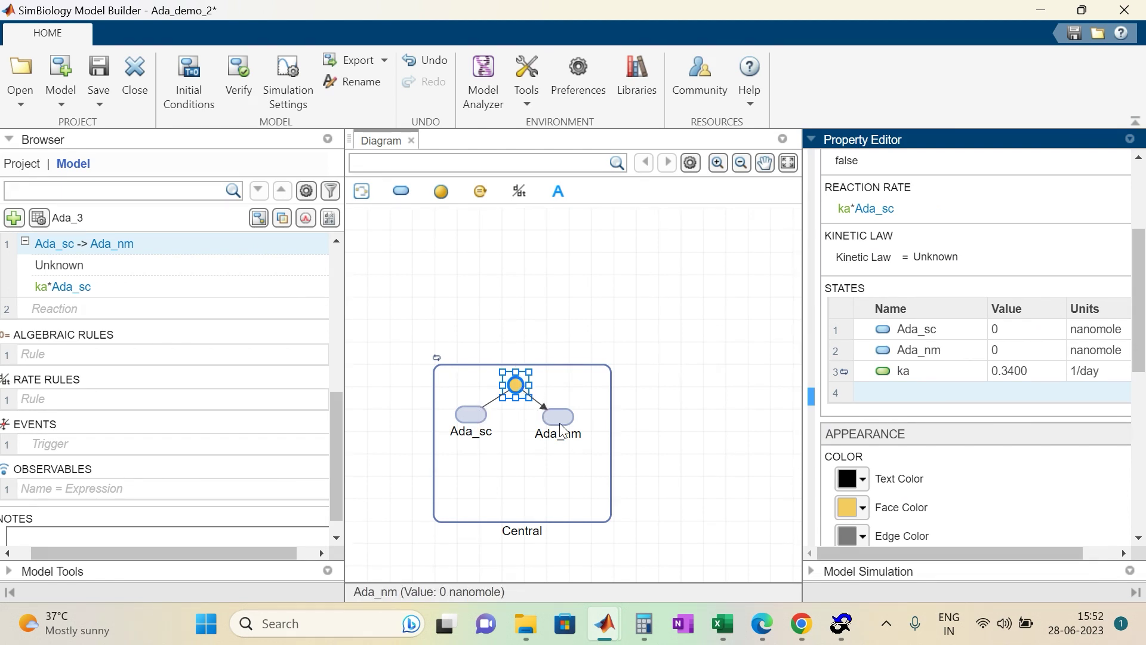
{"action": "left_click_drag", "start_coordinate": [441, 191], "coordinate": [557, 468]}
{"action": "left_click_drag", "start_coordinate": [557, 416], "coordinate": [558, 468]}
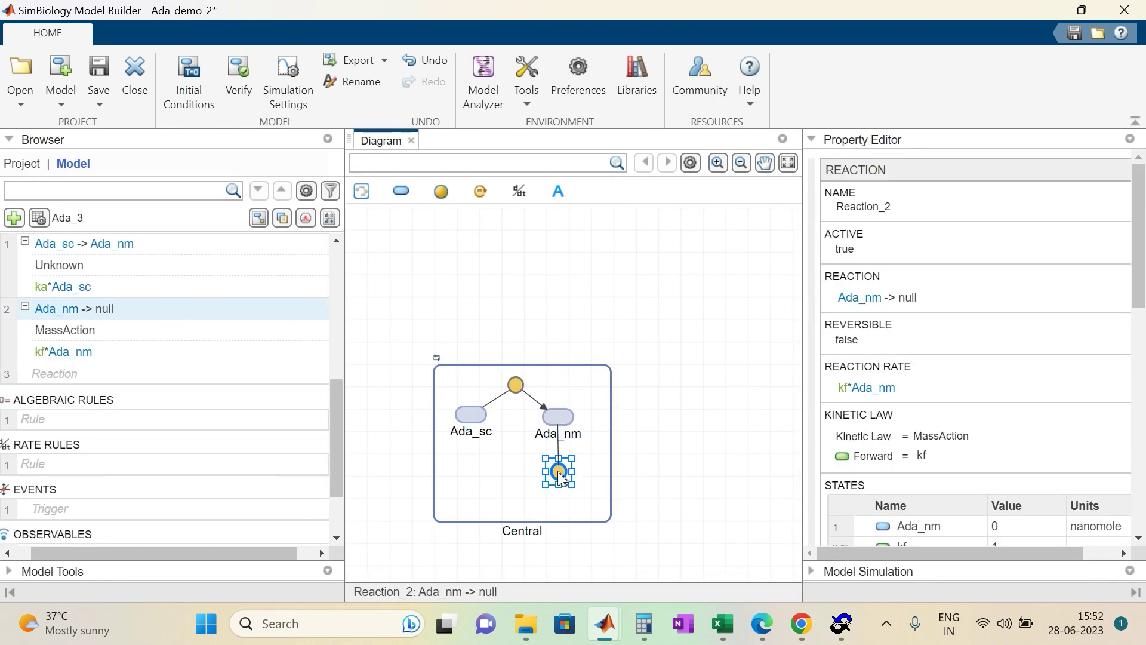
{"action": "double_click", "coordinate": [845, 387]}
{"action": "type", "text": "Cl"}
{"action": "key", "text": "Return"}
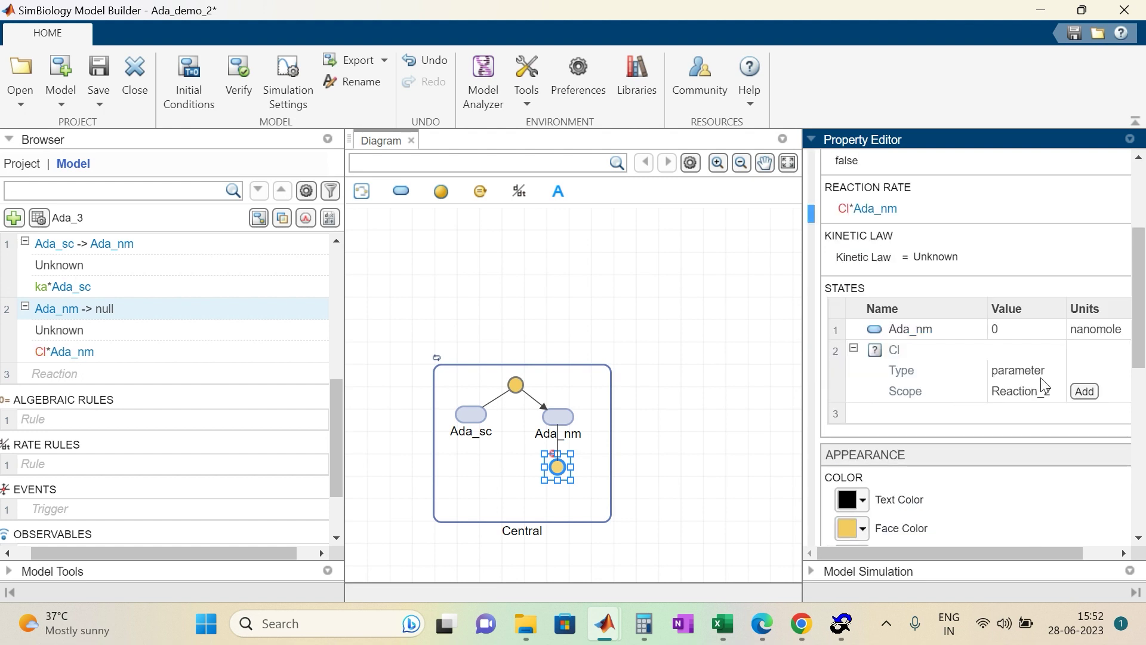
Define Cl as a model-scoped parameter of 0.44 liter/day and complete the elimination rate as Cl*Ada_nm/Central.
{"action": "left_click", "coordinate": [1084, 391]}
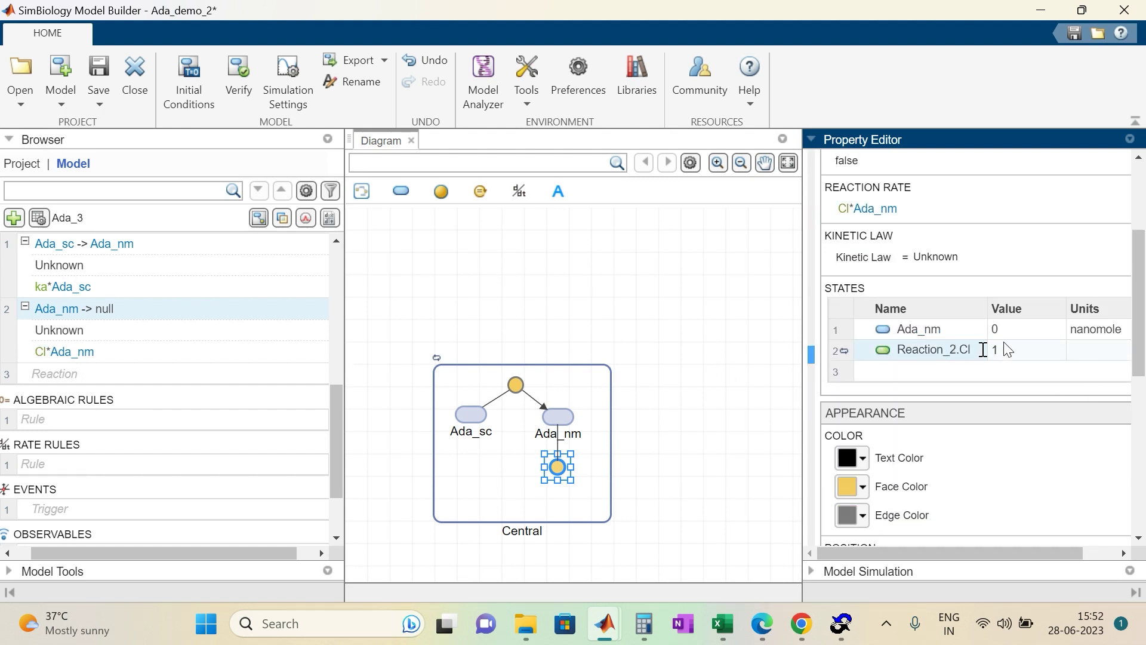
{"action": "left_click", "coordinate": [425, 59]}
{"action": "left_click", "coordinate": [1083, 478]}
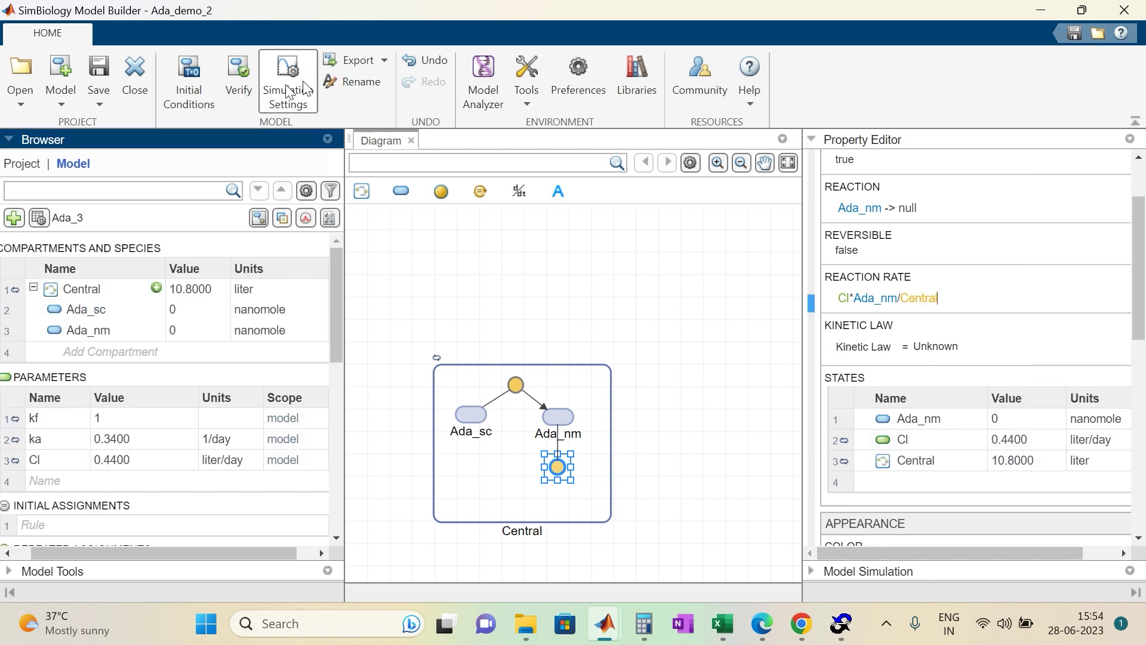
Verify the model, delete the unused parameter kf and verify the model again.
{"action": "left_click", "coordinate": [238, 77]}
{"action": "left_click_drag", "start_coordinate": [289, 289], "coordinate": [289, 411]}
{"action": "scroll", "coordinate": [339, 285], "scroll_direction": "down", "scroll_amount": 3}
{"action": "left_click", "coordinate": [60, 301]}
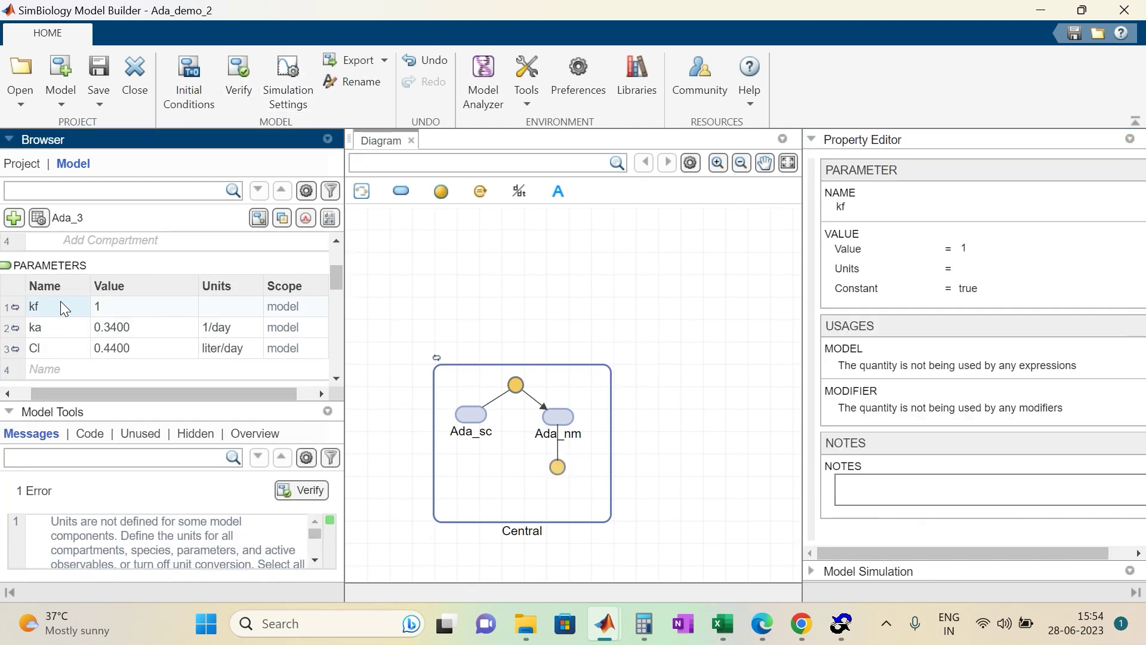
{"action": "key", "text": "Delete"}
{"action": "left_click", "coordinate": [295, 496]}
Open the model's doses and create a repeat dose named Ada.
{"action": "left_click", "coordinate": [564, 415]}
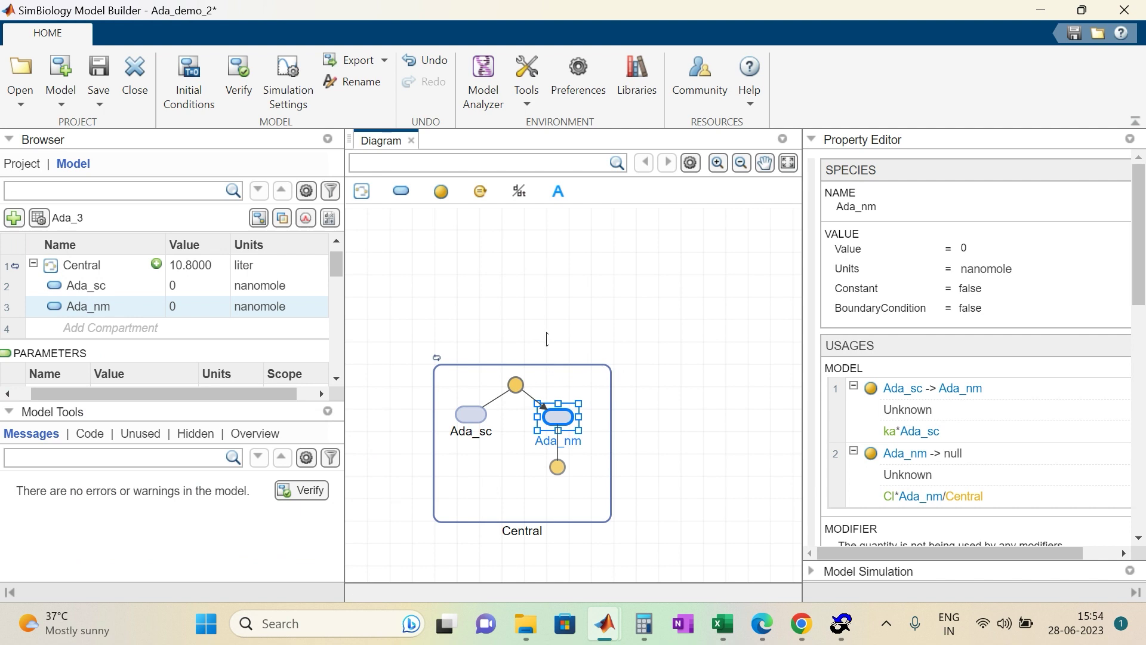
{"action": "left_click", "coordinate": [472, 423]}
{"action": "left_click", "coordinate": [307, 220]}
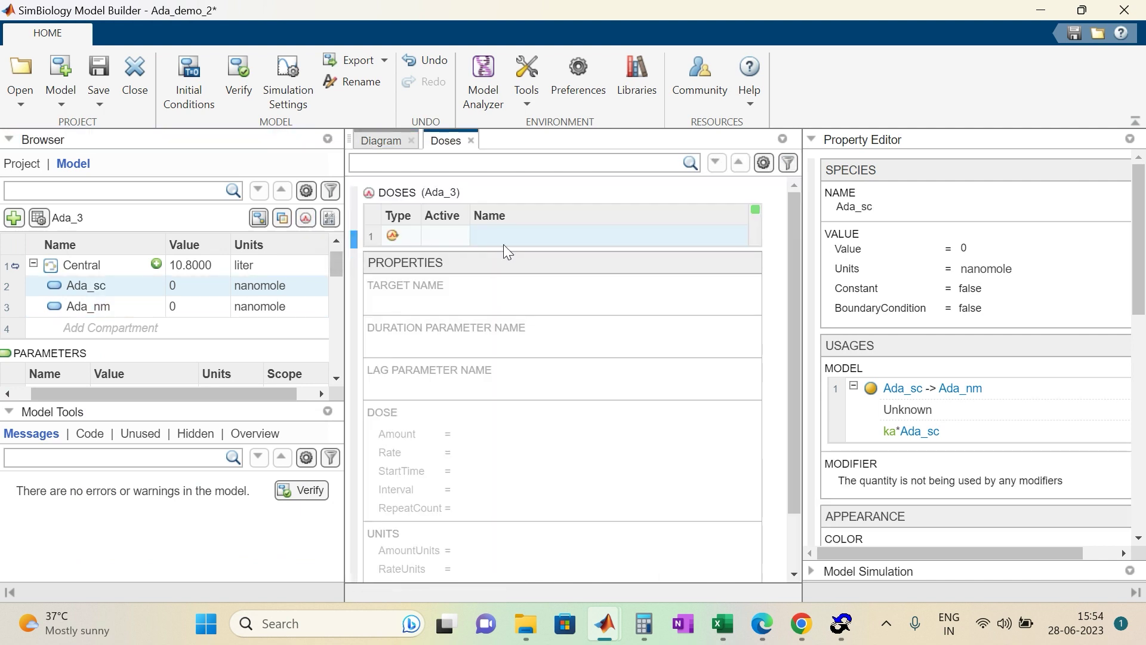
{"action": "left_click", "coordinate": [499, 234]}
{"action": "type", "text": "Ada"}
{"action": "key", "text": "Return"}
Target the Ada dose at Central.Ada_sc with an amount of 270.27 and amount units of nanomole.
{"action": "left_click", "coordinate": [448, 327]}
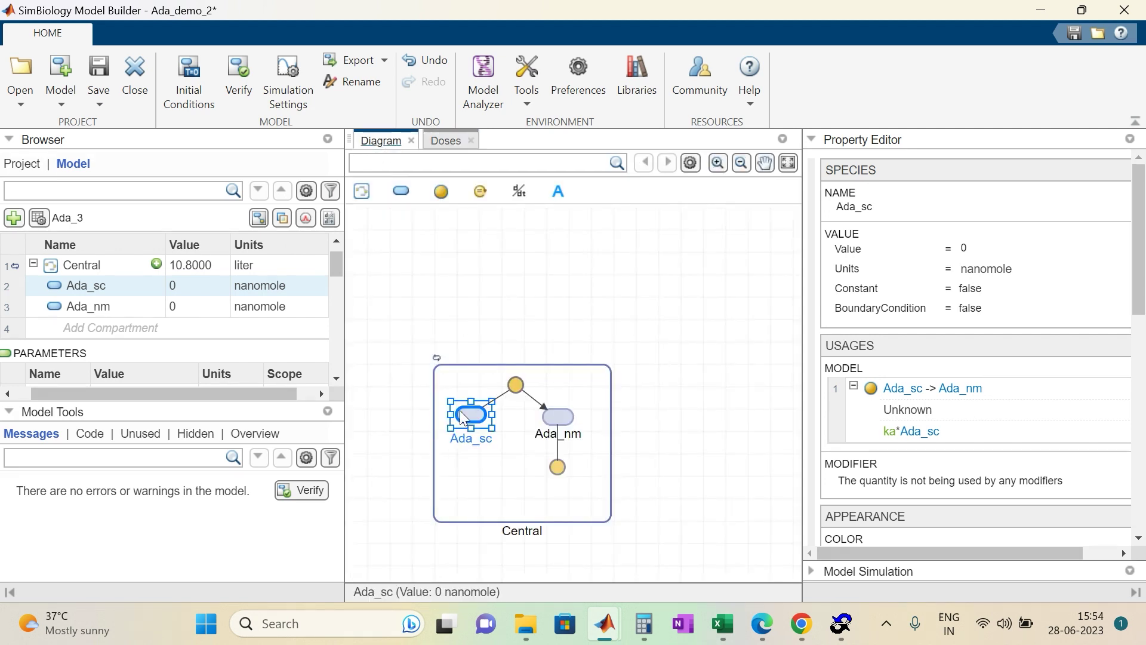
{"action": "type", "text": "A"}
{"action": "left_click", "coordinate": [460, 335]}
{"action": "left_click", "coordinate": [476, 458]}
{"action": "type", "text": "270.27"}
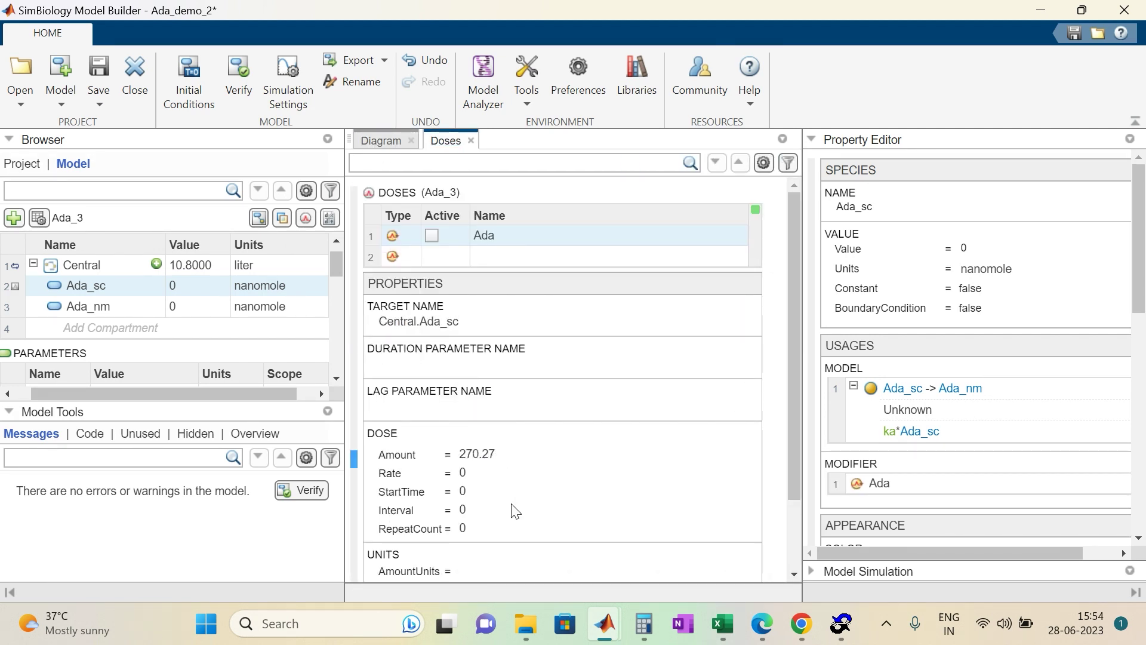
{"action": "scroll", "coordinate": [516, 512], "scroll_direction": "down", "scroll_amount": 3}
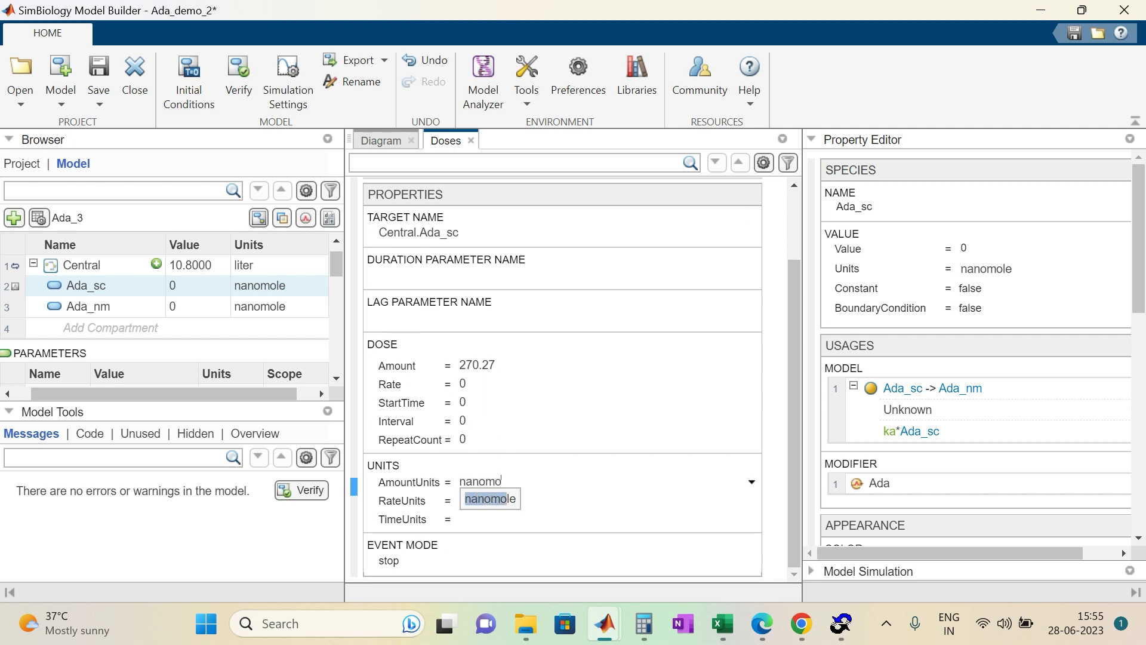
{"action": "left_click", "coordinate": [494, 521]}
Check the dose on the Ada_sc species in the diagram and save the project.
{"action": "left_click", "coordinate": [382, 140]}
{"action": "left_click", "coordinate": [108, 71]}
{"action": "left_click", "coordinate": [575, 394]}
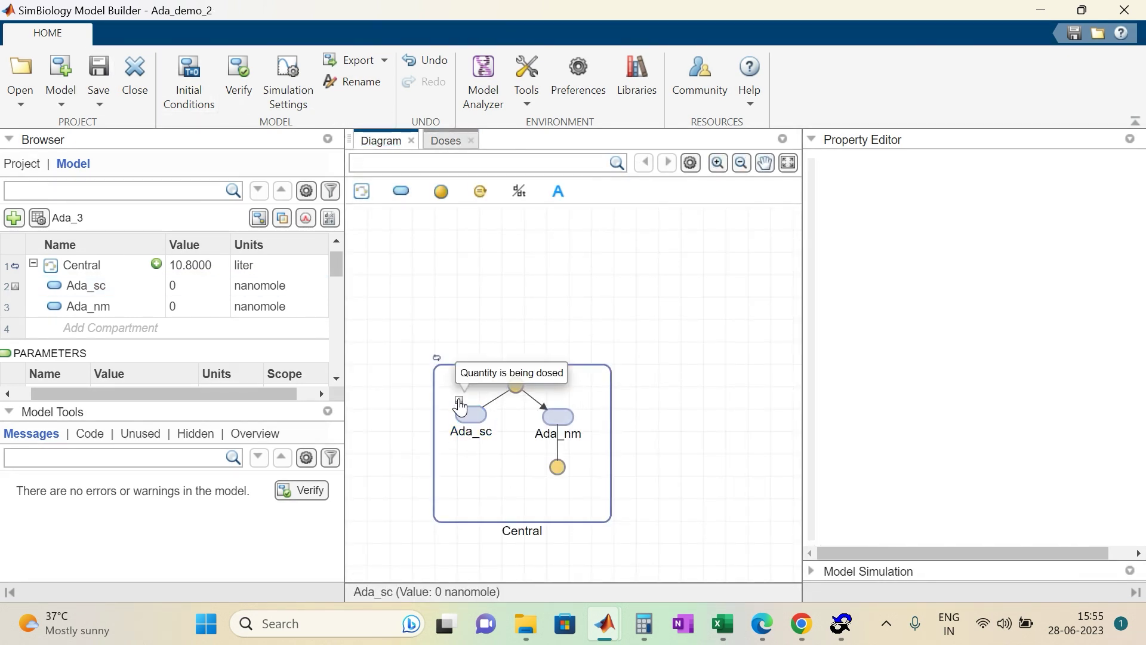
{"action": "left_click", "coordinate": [449, 141]}
{"action": "left_click", "coordinate": [394, 145]}
{"action": "left_click", "coordinate": [100, 73]}
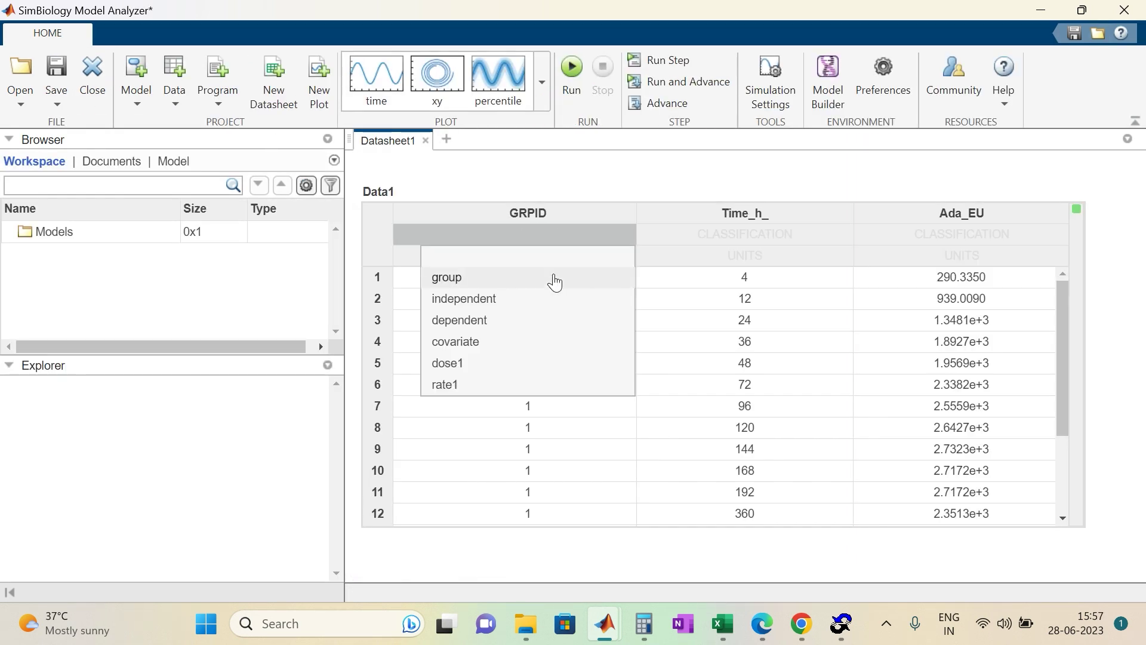
In the Model Analyzer datasheet, classify GRPID as group and Time_h_ as independent with units of hour.
{"action": "left_click", "coordinate": [558, 276]}
{"action": "left_click", "coordinate": [794, 233]}
{"action": "left_click", "coordinate": [681, 298]}
{"action": "left_click", "coordinate": [776, 255]}
{"action": "type", "text": "hour"}
Classify the Ada_EU column as dependent with units of nanogram/milliliter.
{"action": "left_click", "coordinate": [961, 234]}
{"action": "left_click", "coordinate": [936, 322]}
{"action": "left_click", "coordinate": [955, 255]}
{"action": "type", "text": "nanogram/milliliter"}
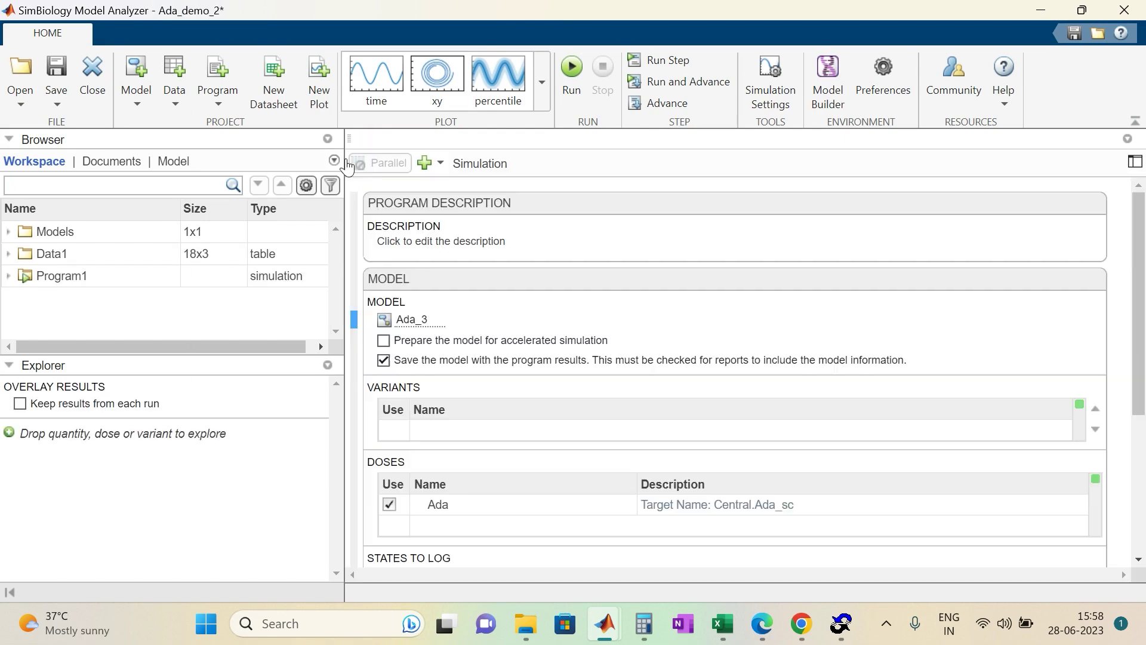
Look over the simulation program's settings and switch to SimBiology Model Builder to check the Ada_3 model.
{"action": "scroll", "coordinate": [639, 300], "scroll_direction": "down", "scroll_amount": 5}
{"action": "scroll", "coordinate": [603, 341], "scroll_direction": "up", "scroll_amount": 3}
{"action": "left_click", "coordinate": [167, 162]}
{"action": "mouse_move", "coordinate": [604, 623]}
{"action": "left_click", "coordinate": [554, 560]}
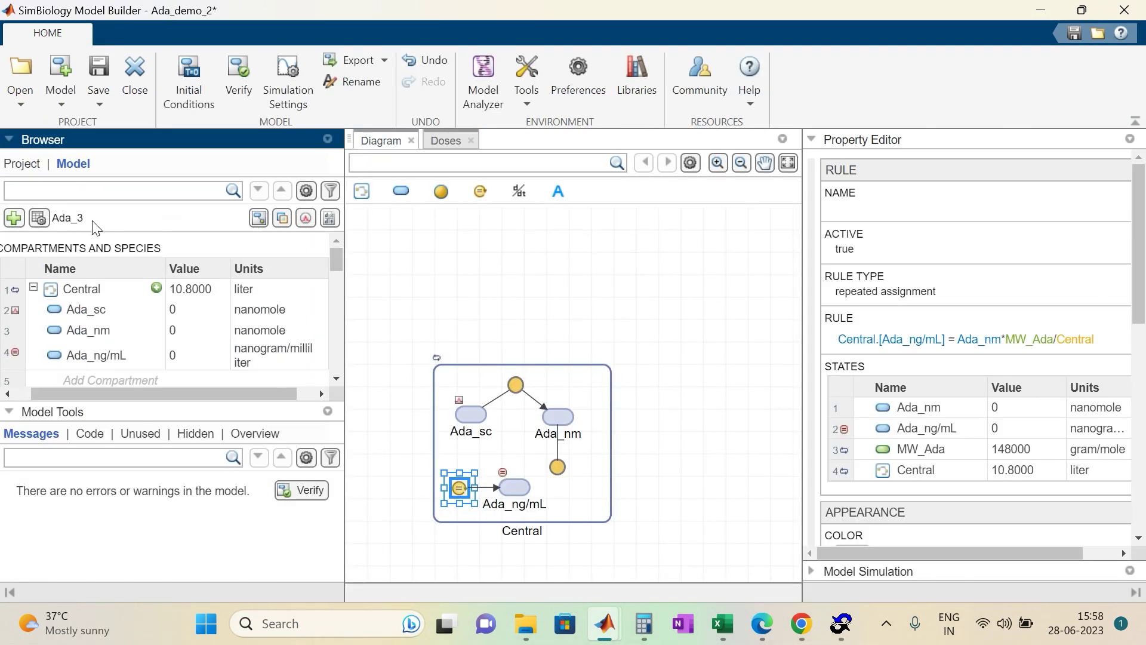
Back in Model Analyzer, log only the Central.[Ada_ng/mL] state in the simulation program and run it.
{"action": "left_click", "coordinate": [797, 537]}
{"action": "scroll", "coordinate": [550, 355], "scroll_direction": "down", "scroll_amount": 3}
{"action": "left_click", "coordinate": [543, 350]}
{"action": "left_click", "coordinate": [384, 245]}
{"action": "left_click", "coordinate": [391, 292]}
{"action": "left_click", "coordinate": [392, 312]}
{"action": "key", "text": "F5"}
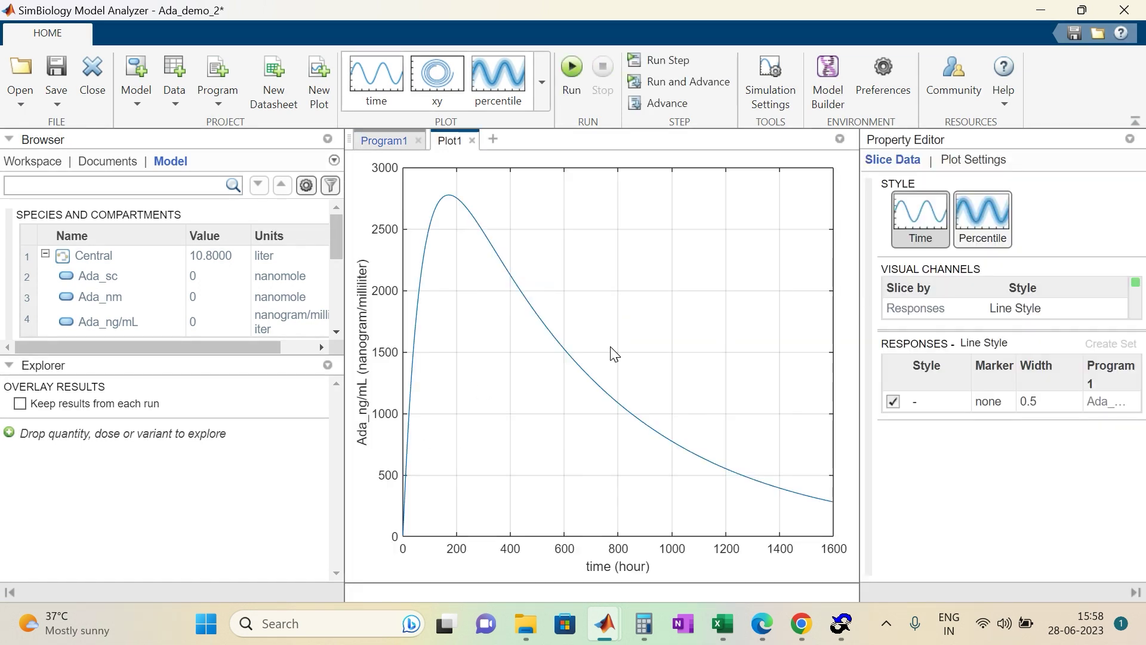
Show the project workspace and expand the Data1 dataset.
{"action": "left_click", "coordinate": [34, 161]}
{"action": "left_click", "coordinate": [8, 254]}
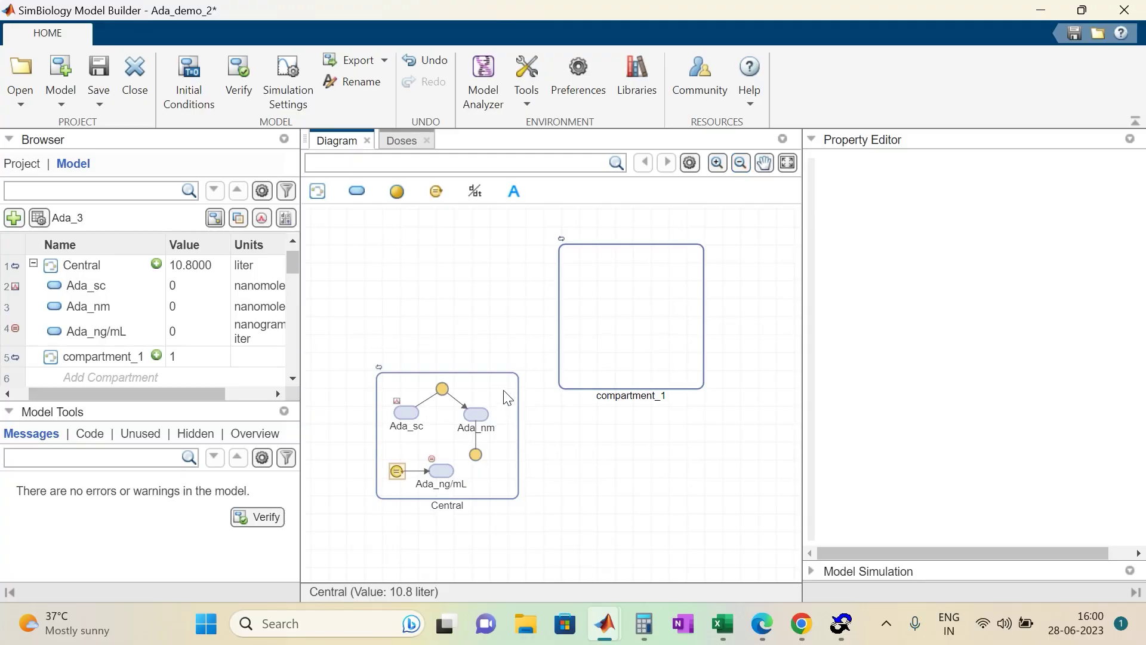
In Model Builder, move the Central compartment up beside compartment_1 and rename compartment_1 to Gut.
{"action": "left_click", "coordinate": [497, 412]}
{"action": "left_click_drag", "start_coordinate": [499, 399], "coordinate": [466, 279]}
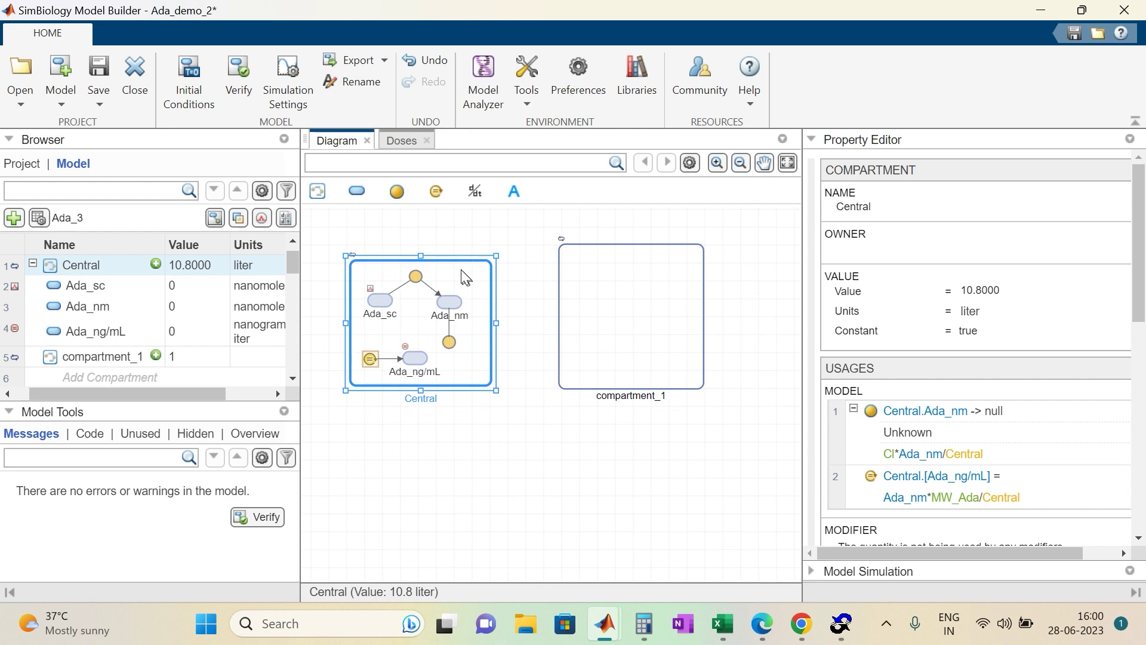
{"action": "left_click", "coordinate": [591, 301]}
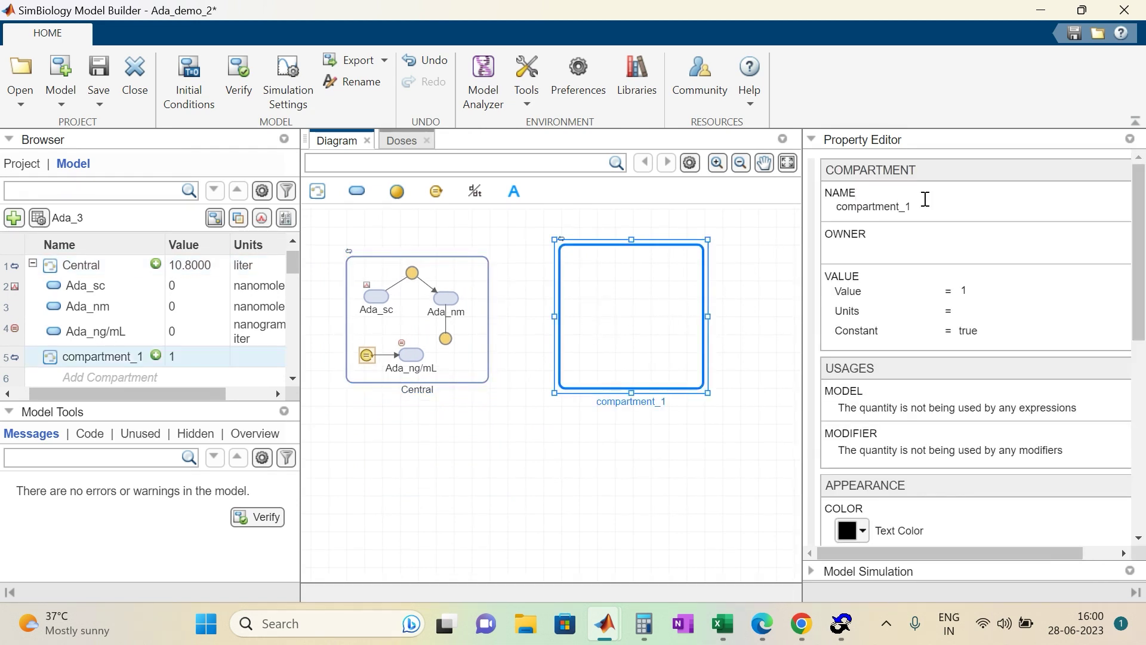
{"action": "left_click", "coordinate": [871, 213]}
{"action": "key", "text": "ctrl+a"}
{"action": "type", "text": "Gut"}
{"action": "key", "text": "Return"}
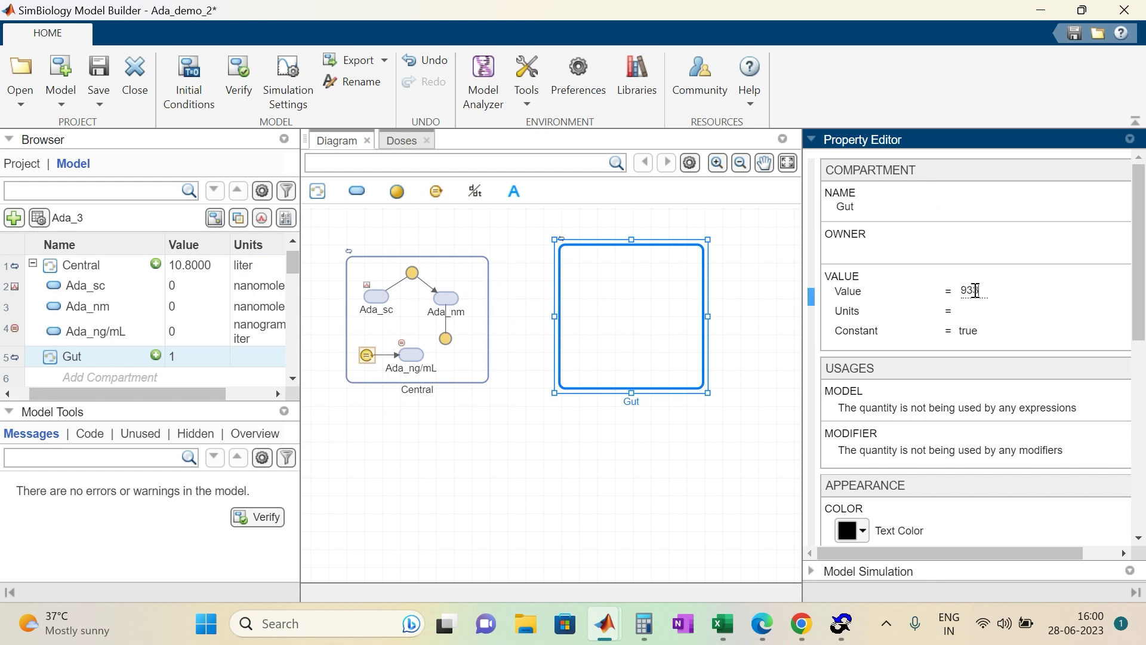
Give the Gut compartment a value of 933 with units of milliliter.
{"action": "left_click", "coordinate": [975, 313]}
{"action": "type", "text": "mill"}
{"action": "left_click", "coordinate": [986, 329]}
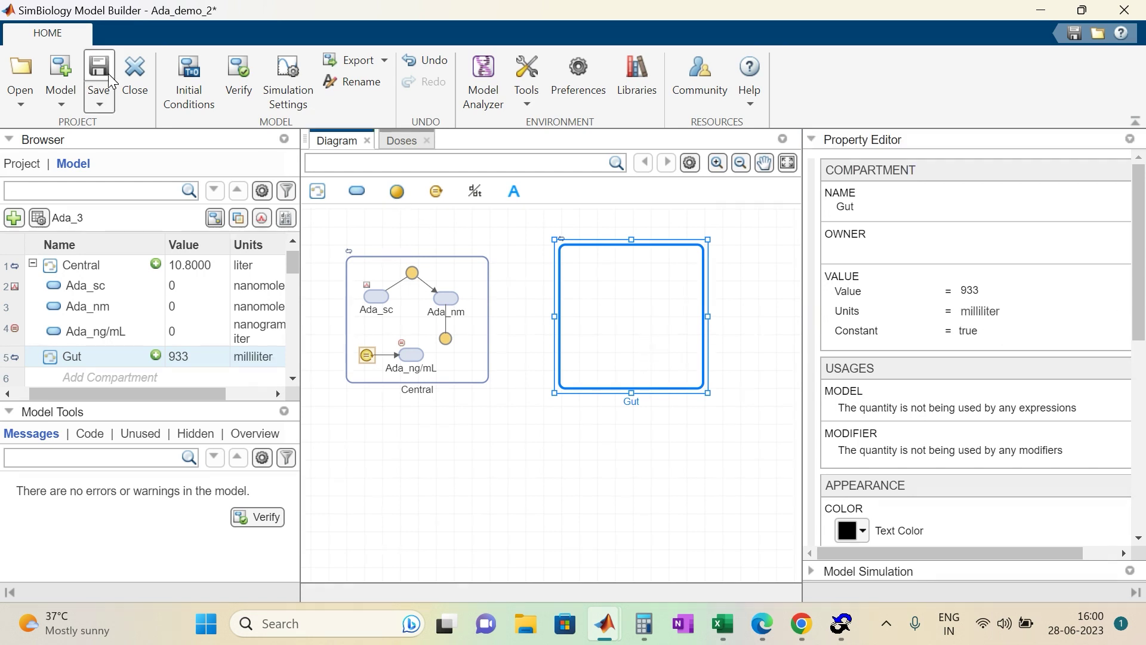
Add a species named Ada_gut inside the Gut compartment with units of picomole/milliliter.
{"action": "left_click", "coordinate": [446, 298]}
{"action": "left_click_drag", "start_coordinate": [357, 191], "coordinate": [589, 269]}
{"action": "left_click", "coordinate": [897, 207]}
{"action": "type", "text": "Ada_gut"}
{"action": "key", "text": "Return"}
{"action": "left_click", "coordinate": [979, 268]}
{"action": "type", "text": "picomole/ml"}
{"action": "key", "text": "Return"}
Link Central.Ada_nm to Gut.Ada_gut with a reversible reaction at rate Q*Central.Ada_nm*gut_ratio/Central - Q*Gut.Ada_gut.
{"action": "mouse_move", "coordinate": [454, 298]}
{"action": "left_mouse_down"}
{"action": "mouse_move", "coordinate": [504, 274]}
{"action": "mouse_move", "coordinate": [589, 270]}
{"action": "left_mouse_up"}
{"action": "left_click", "coordinate": [844, 339]}
{"action": "left_click", "coordinate": [1027, 387]}
{"action": "key", "text": "Home"}
{"action": "key", "text": "Delete"}
{"action": "key", "text": "Delete"}
{"action": "type", "text": "Q"}
{"action": "key", "text": "ctrl+Right"}
{"action": "key", "text": "ctrl+Right"}
{"action": "key", "text": "ctrl+Right"}
{"action": "type", "text": "*gut_ratio/Central"}
{"action": "double_click", "coordinate": [1042, 387]}
{"action": "type", "text": "Q"}
{"action": "key", "text": "Return"}
Add the reaction's missing parameters Q and gut_ratio, and set gut_ratio to 0.0508 dimensionless.
{"action": "left_click", "coordinate": [1015, 434]}
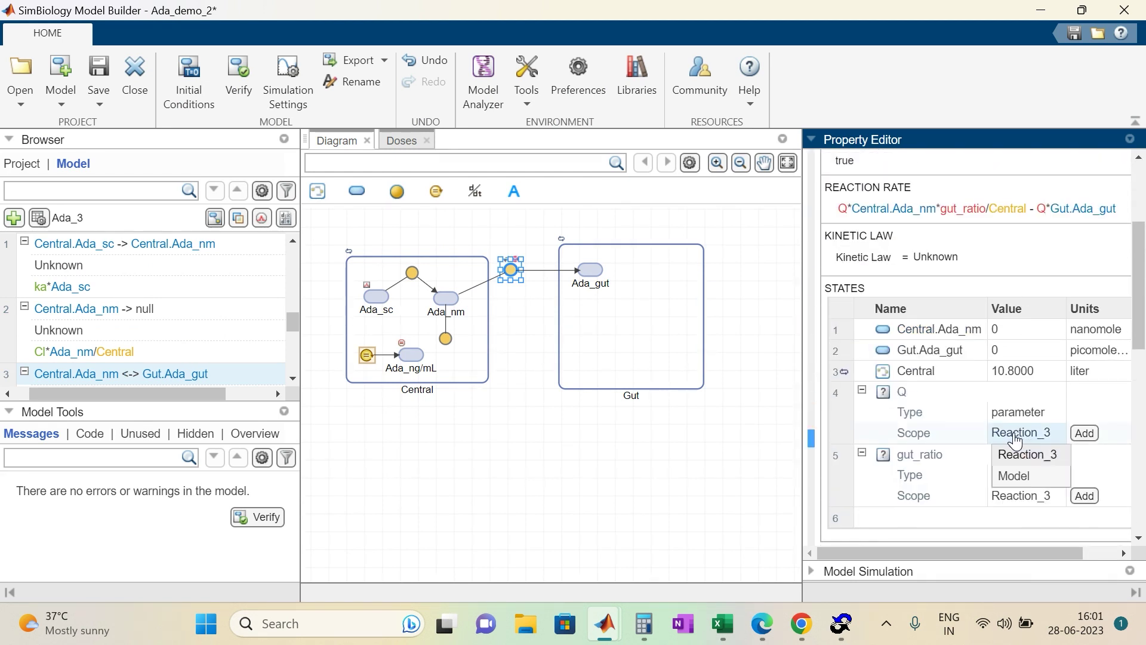
{"action": "left_click", "coordinate": [1027, 454]}
{"action": "left_click", "coordinate": [1027, 391]}
{"action": "type", "text": "0.0508"}
{"action": "key", "text": "Tab"}
{"action": "type", "text": "dimensionless"}
Enter the value and units of parameter Q, and save the project.
{"action": "double_click", "coordinate": [1026, 371]}
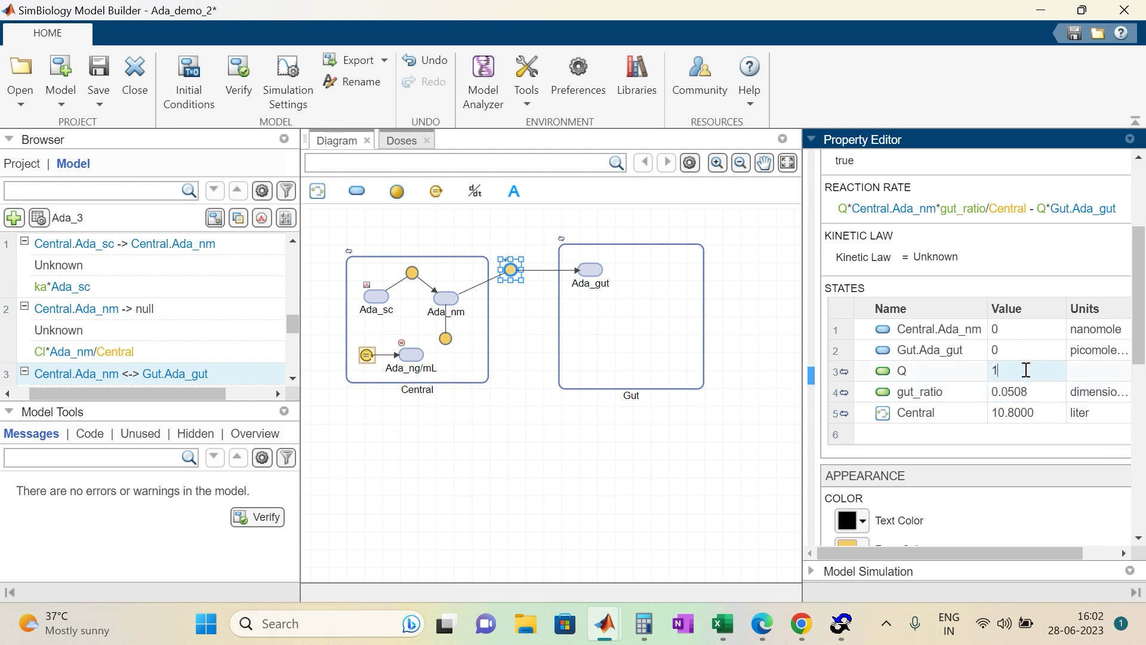
{"action": "key", "text": "Tab"}
{"action": "left_click", "coordinate": [98, 78]}
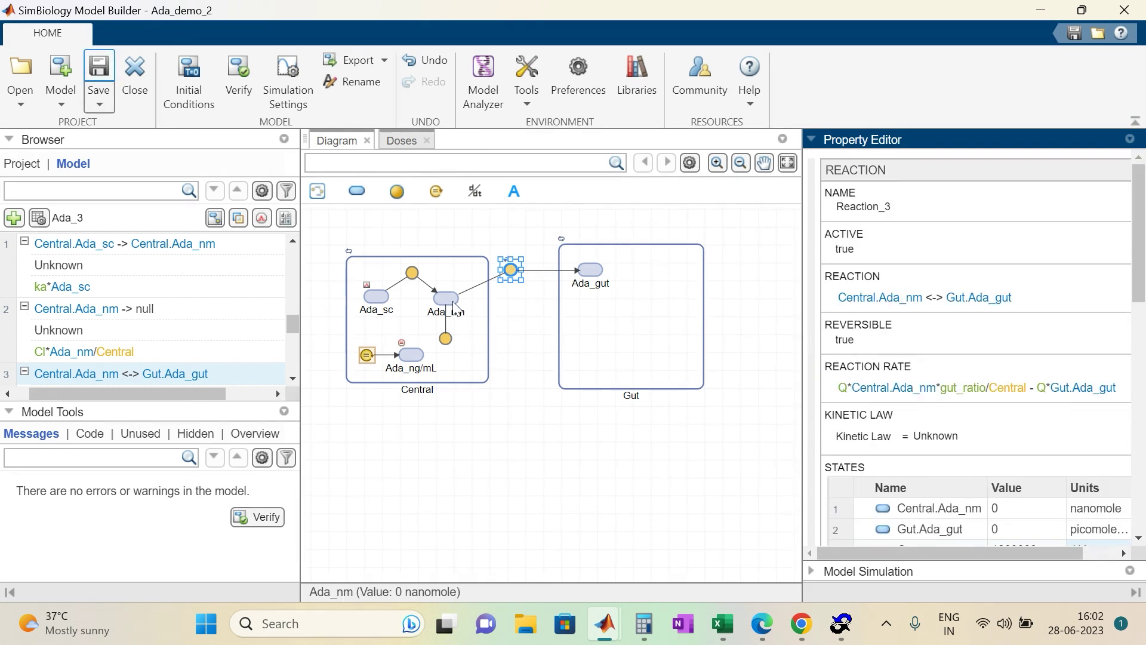
Add a species named Tnfa inside the Gut compartment with units of picomole.
{"action": "left_click_drag", "start_coordinate": [357, 191], "coordinate": [663, 314]}
{"action": "left_click", "coordinate": [866, 206]}
{"action": "type", "text": "Tnfa"}
{"action": "left_click", "coordinate": [1045, 267]}
{"action": "left_click", "coordinate": [991, 267]}
Add Tnfa production (null -> Gut.Tnfa) at rate kprod and Tnfa degradation (Gut.Tnfa -> null) at rate kdeg*Gut.Tnfa.
{"action": "left_click_drag", "start_coordinate": [397, 191], "coordinate": [656, 307]}
{"action": "left_click", "coordinate": [656, 307]}
{"action": "left_click", "coordinate": [883, 382]}
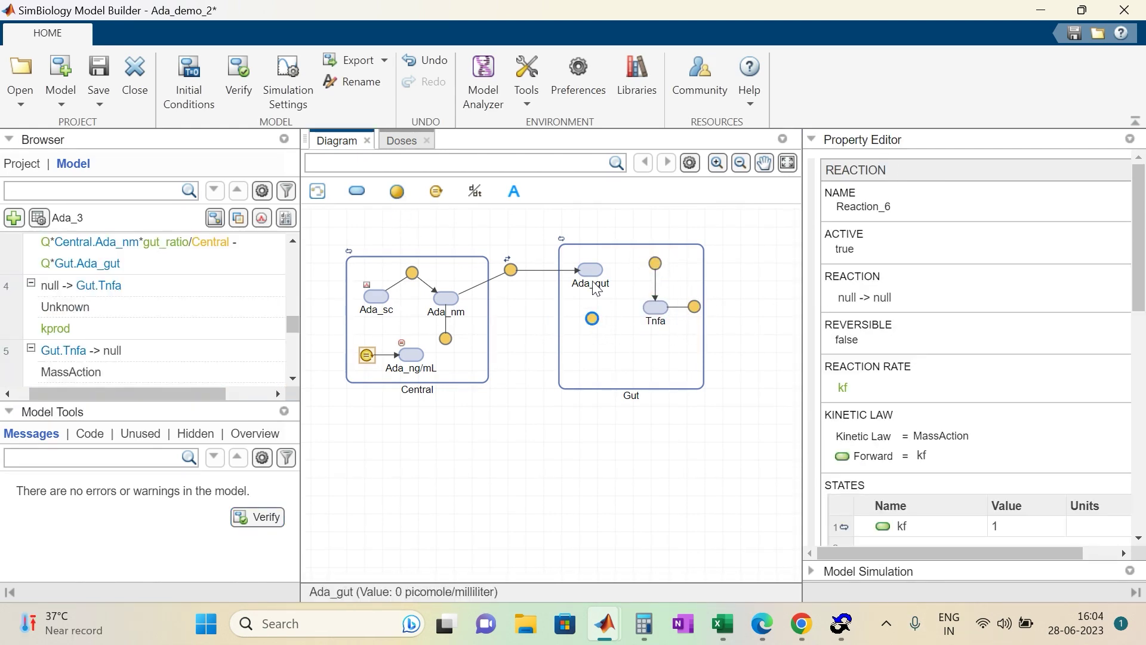
Connect Ada_gut and Tnfa to a shared reaction in Gut and add a species named Ada_Tnfa_comp below it.
{"action": "left_click", "coordinate": [655, 307]}
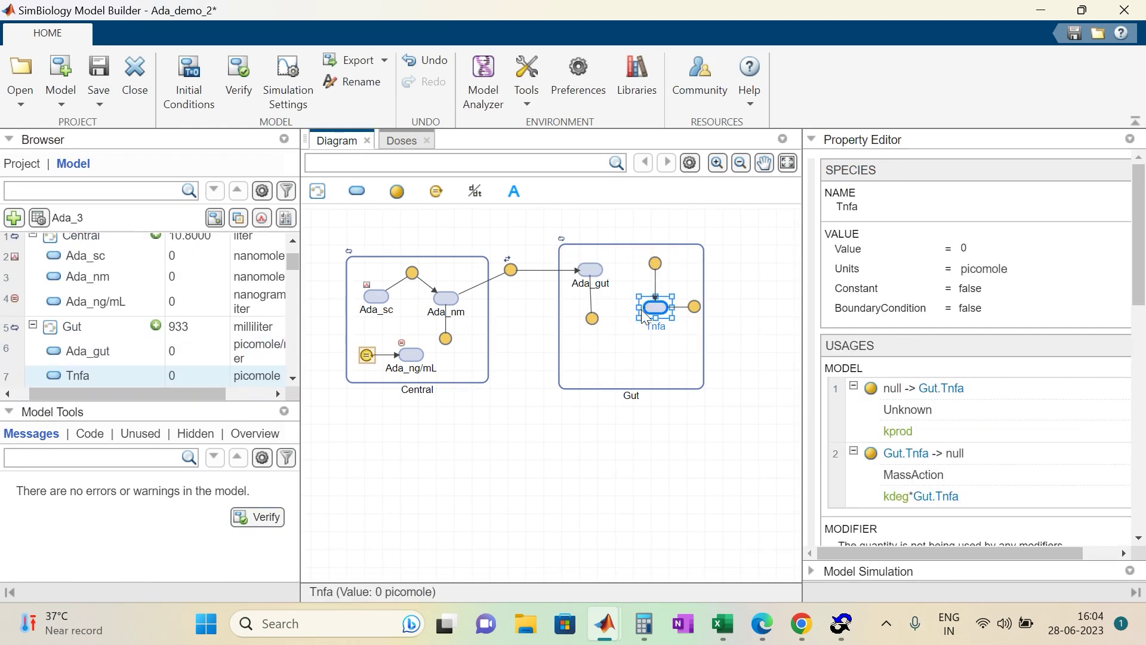
{"action": "left_click", "coordinate": [590, 316]}
{"action": "left_click_drag", "start_coordinate": [357, 191], "coordinate": [603, 362]}
{"action": "left_click", "coordinate": [866, 206]}
{"action": "type", "text": "Ada_Tnfa_comp"}
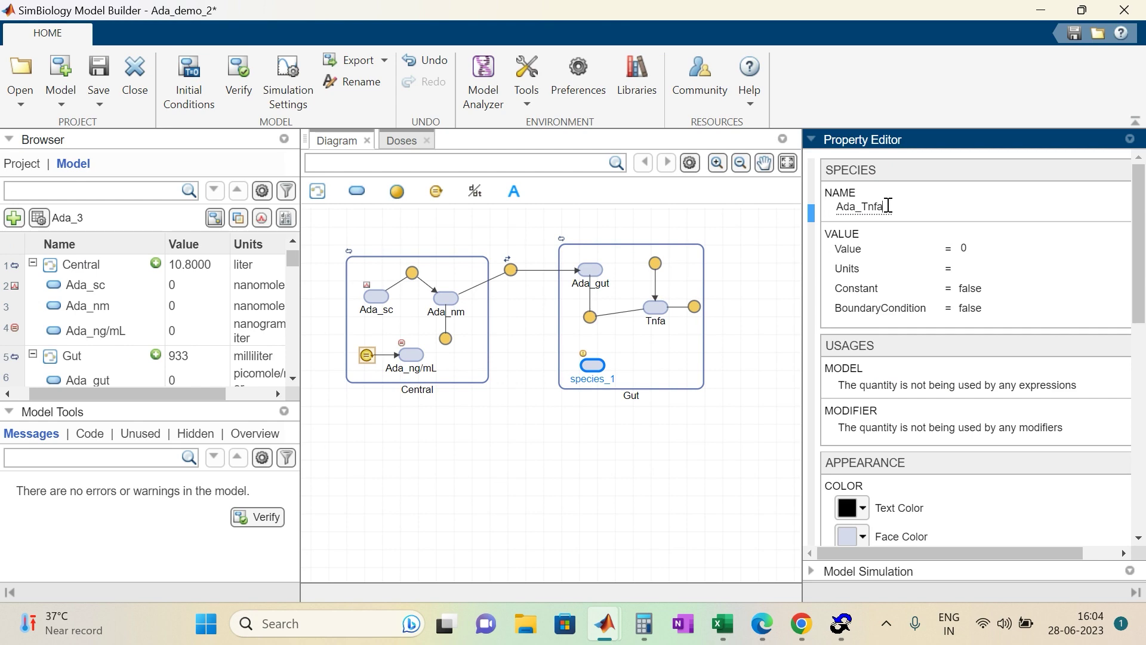
{"action": "left_click", "coordinate": [609, 371]}
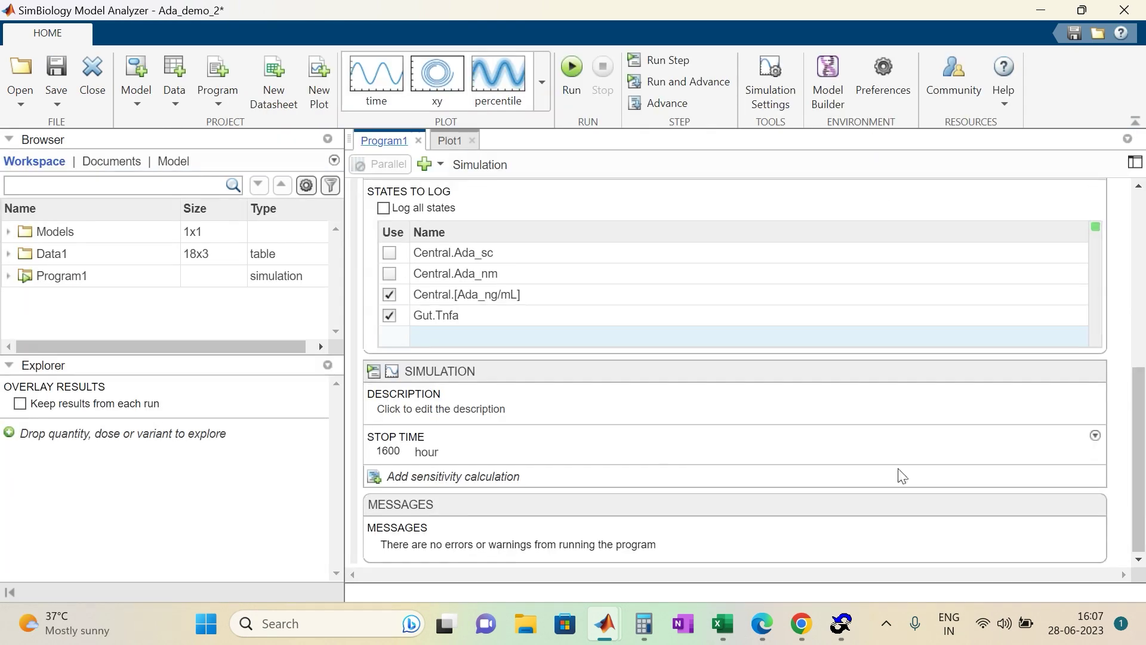
In Model Analyzer, run the simulation with the Ada dose enabled and the results of each run kept.
{"action": "scroll", "coordinate": [591, 370], "scroll_direction": "up", "scroll_amount": 6}
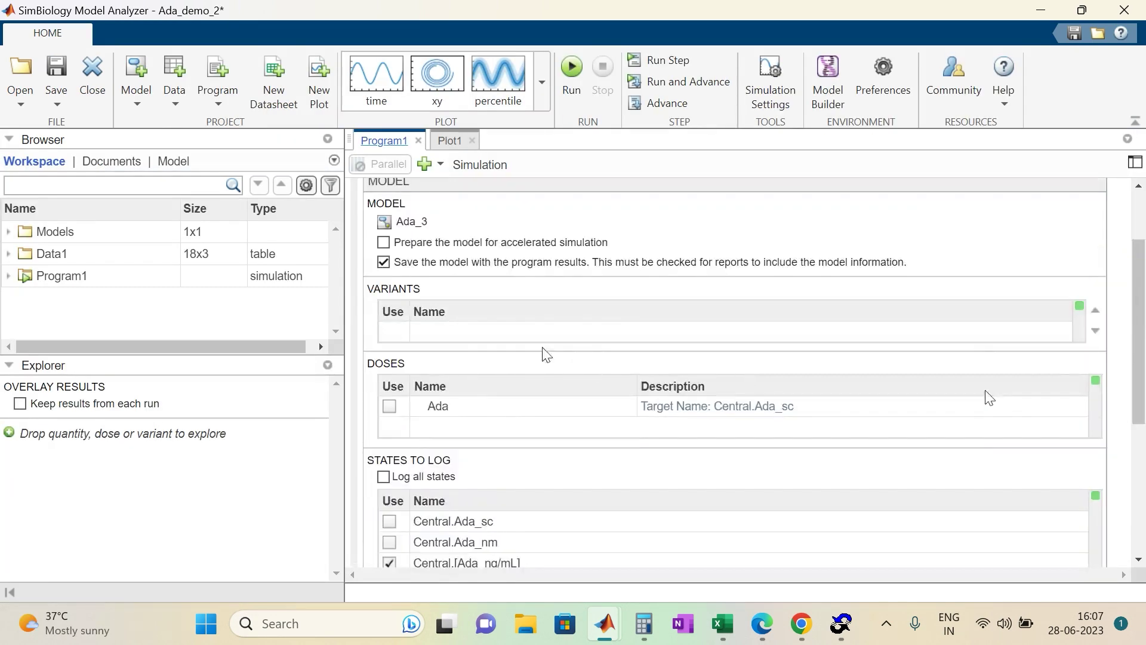
{"action": "left_click", "coordinate": [20, 405]}
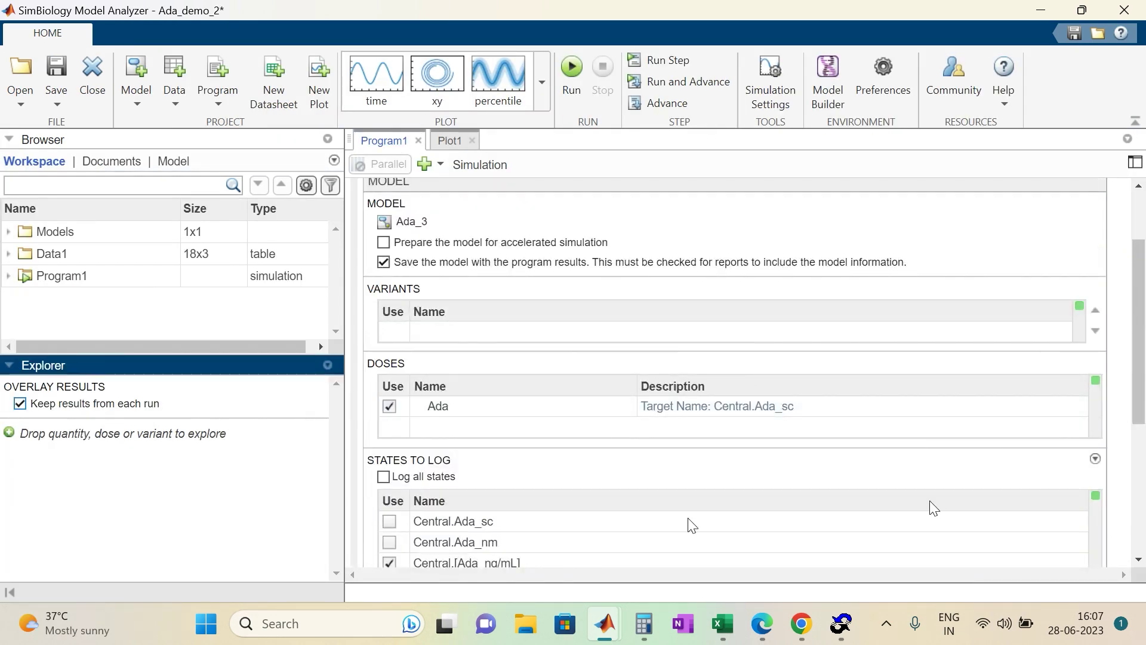
{"action": "scroll", "coordinate": [919, 466], "scroll_direction": "down", "scroll_amount": 3}
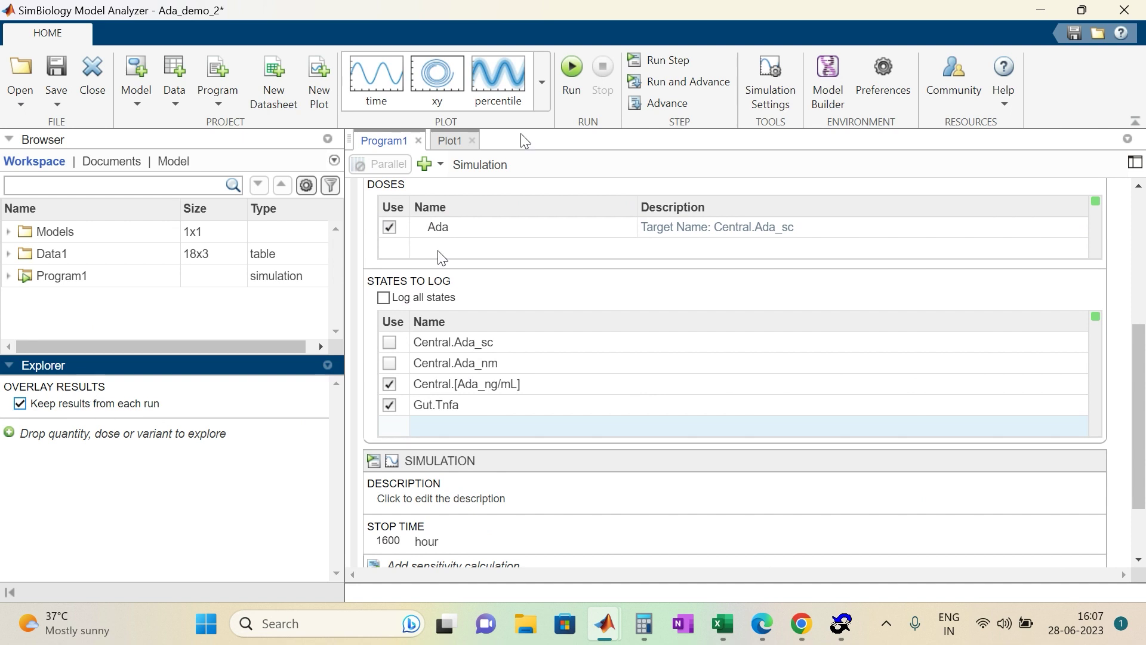
{"action": "left_click", "coordinate": [573, 68]}
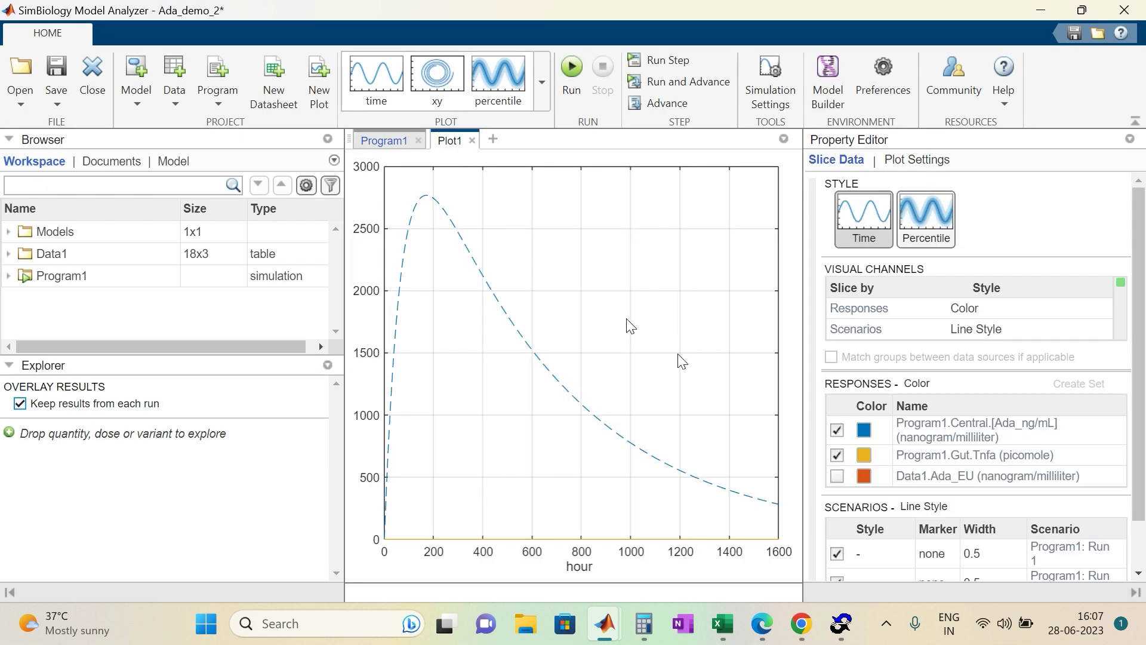
Hide the Central.[Ada_ng/mL] response in the plot to compare Gut.Tnfa across the simulation runs.
{"action": "scroll", "coordinate": [926, 454], "scroll_direction": "down", "scroll_amount": 2}
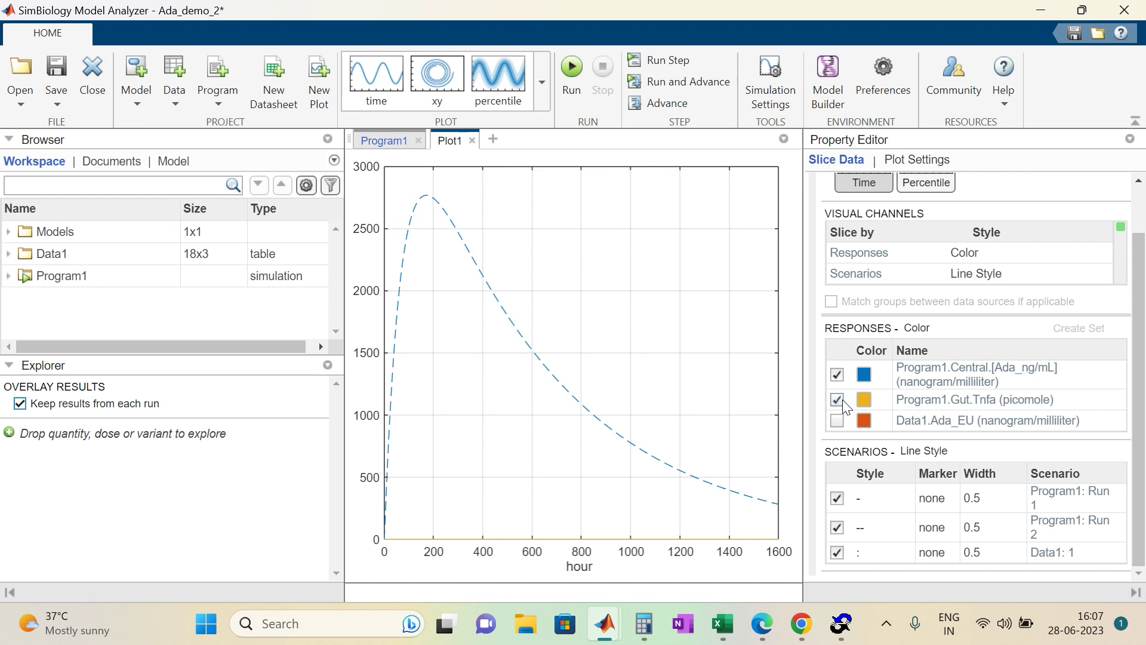
{"action": "left_click", "coordinate": [837, 375]}
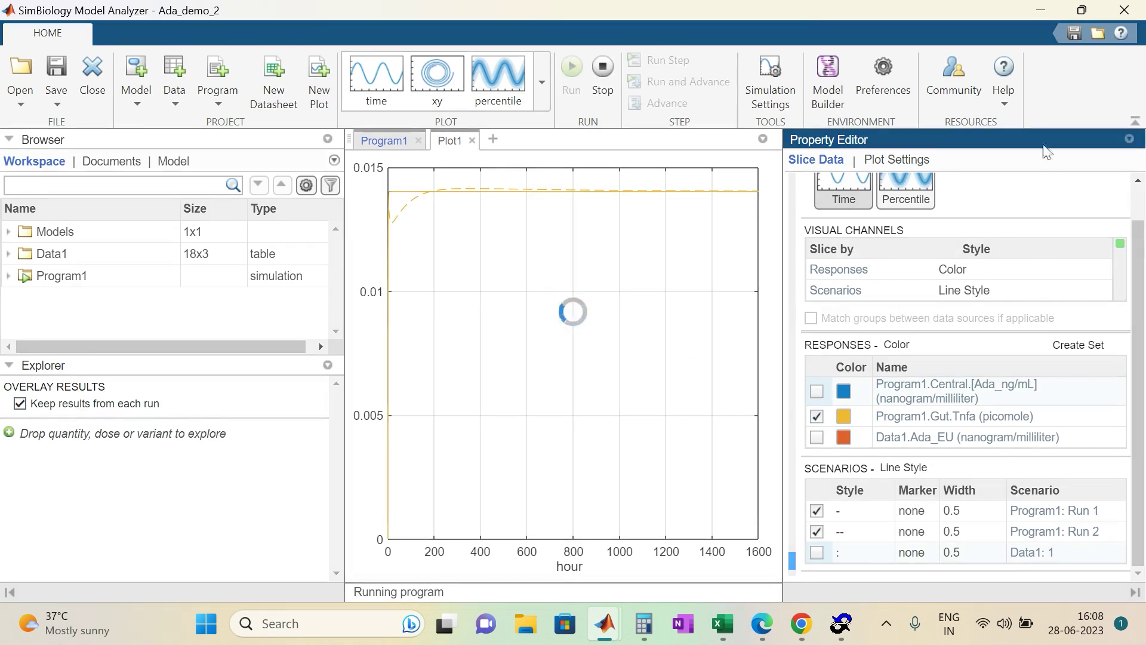
{"action": "left_click", "coordinate": [817, 531]}
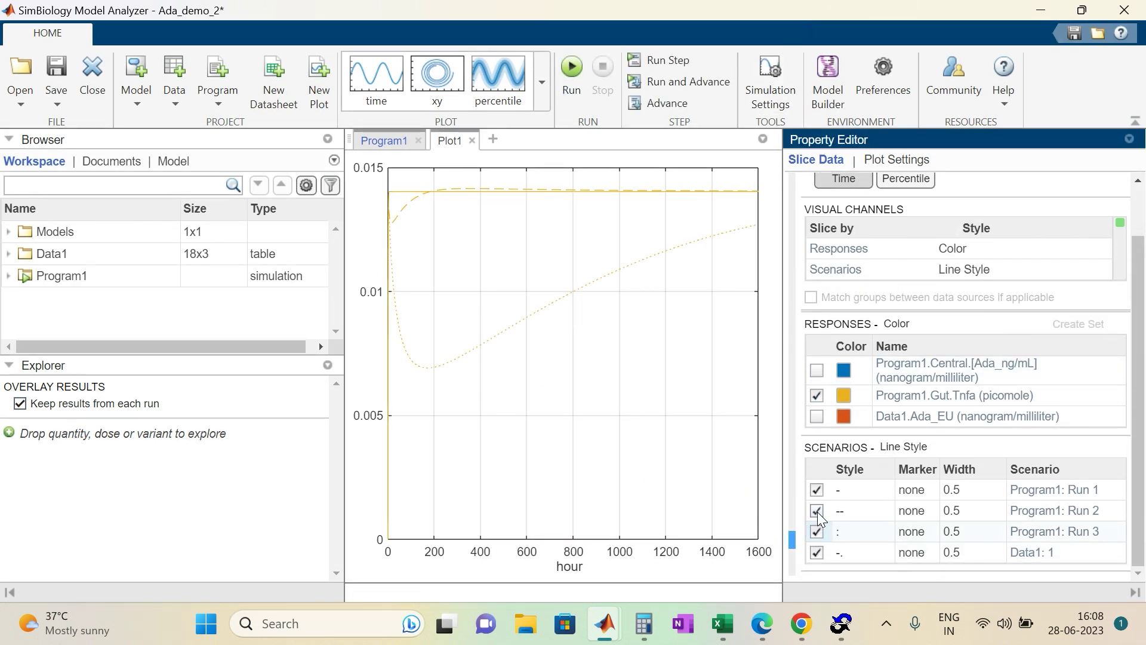
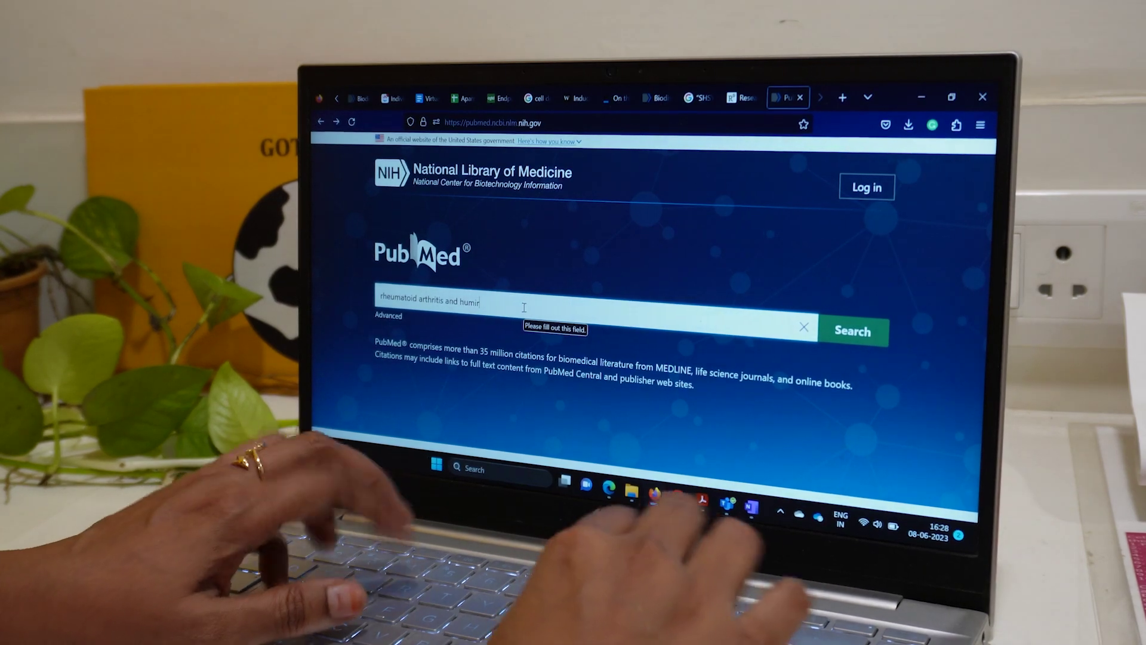
{"action": "key", "text": "Return"}
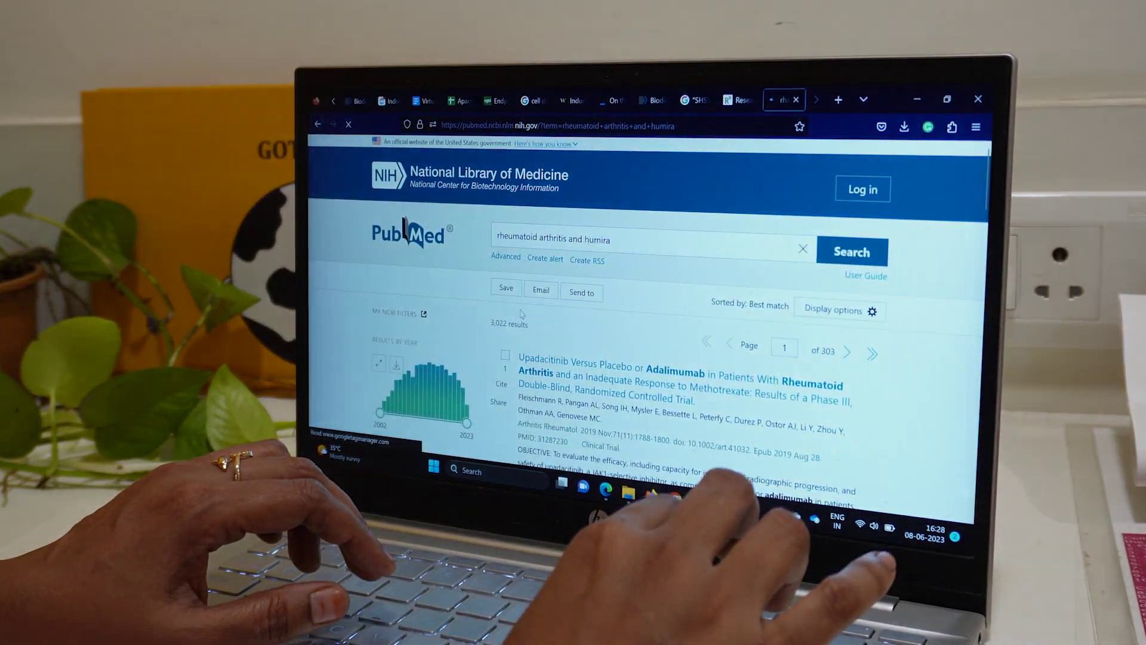
{"action": "scroll", "coordinate": [548, 325], "scroll_direction": "down", "scroll_amount": 3}
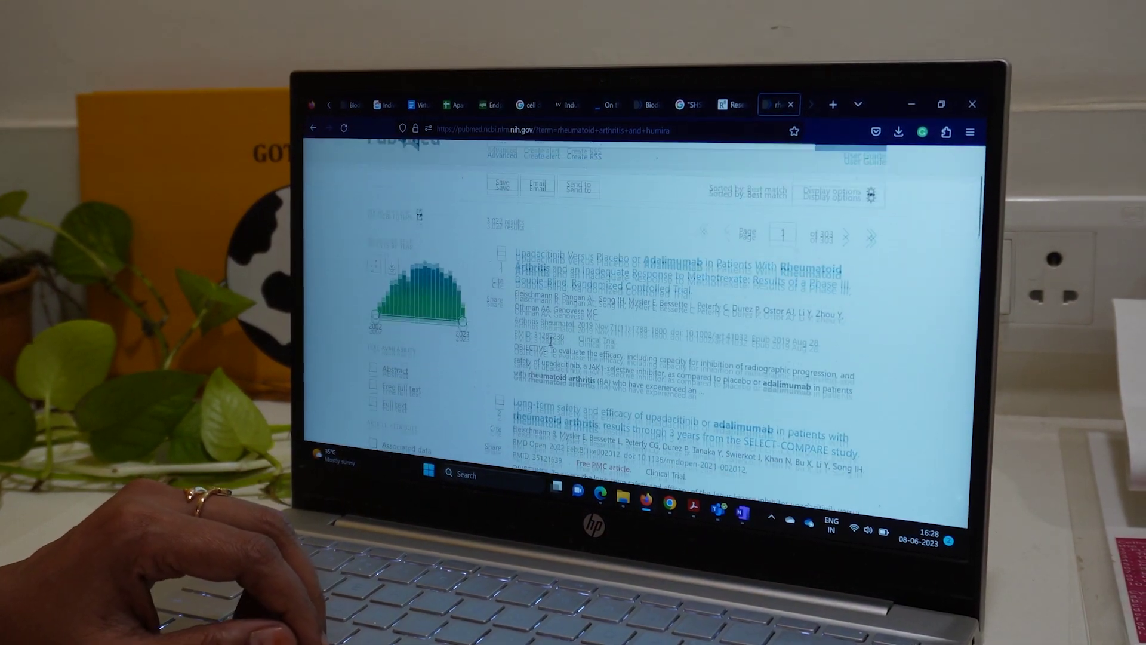
{"action": "scroll", "coordinate": [553, 345], "scroll_direction": "down", "scroll_amount": 3}
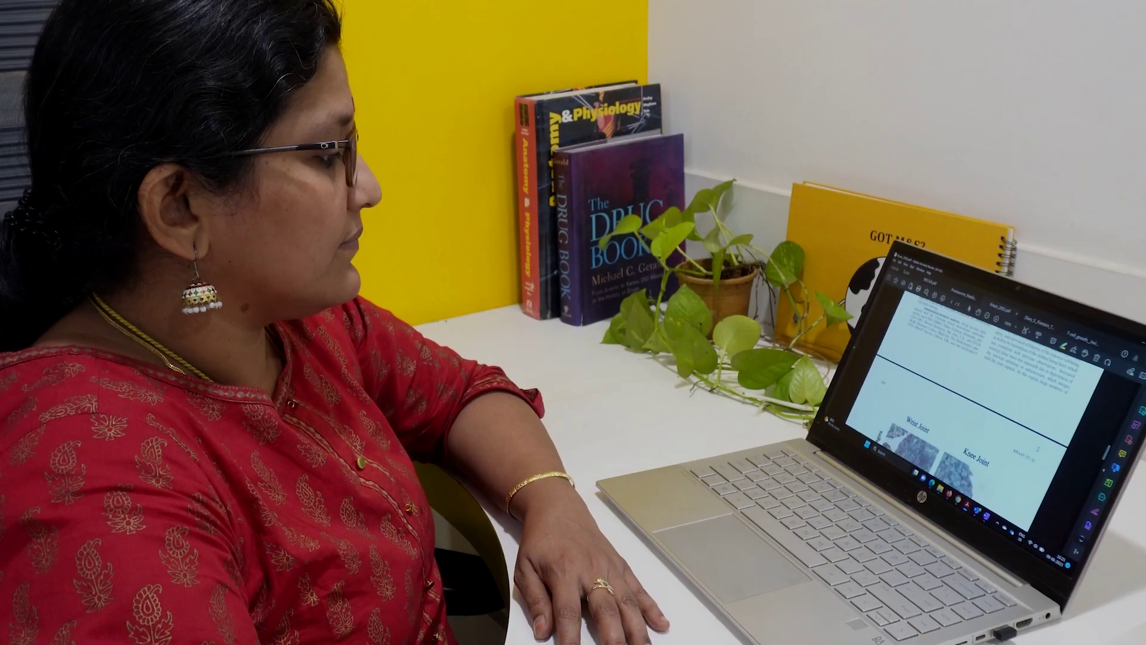
{"action": "scroll", "coordinate": [967, 406], "scroll_direction": "down", "scroll_amount": 5}
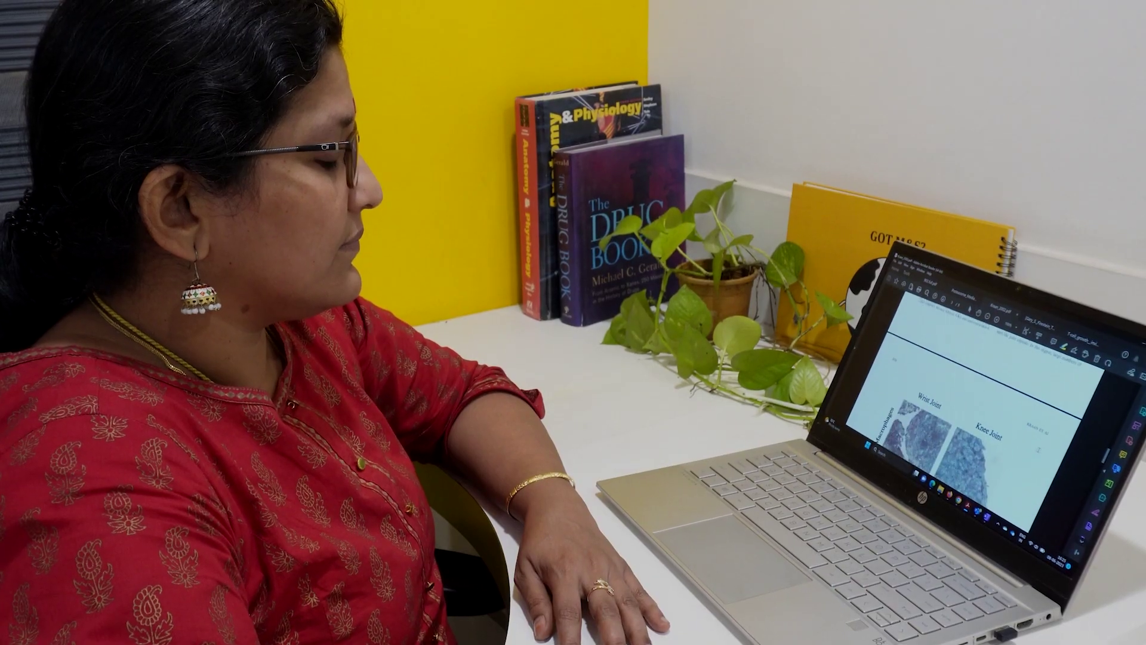
{"action": "scroll", "coordinate": [968, 406], "scroll_direction": "down", "scroll_amount": 5}
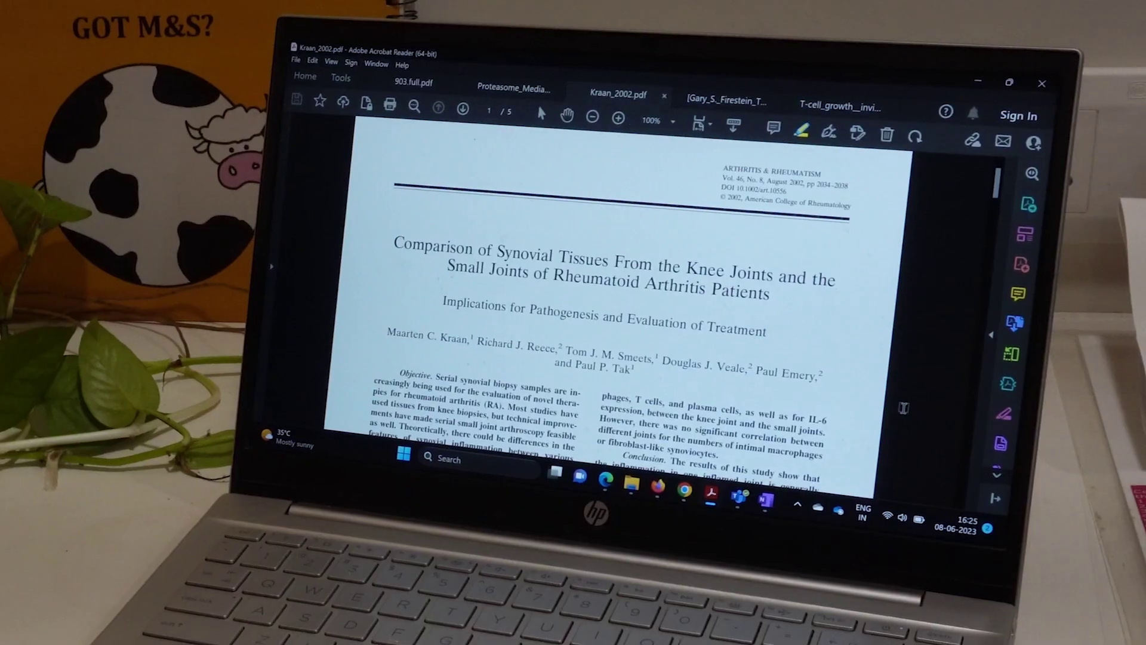
{"action": "scroll", "coordinate": [904, 400], "scroll_direction": "down", "scroll_amount": 3}
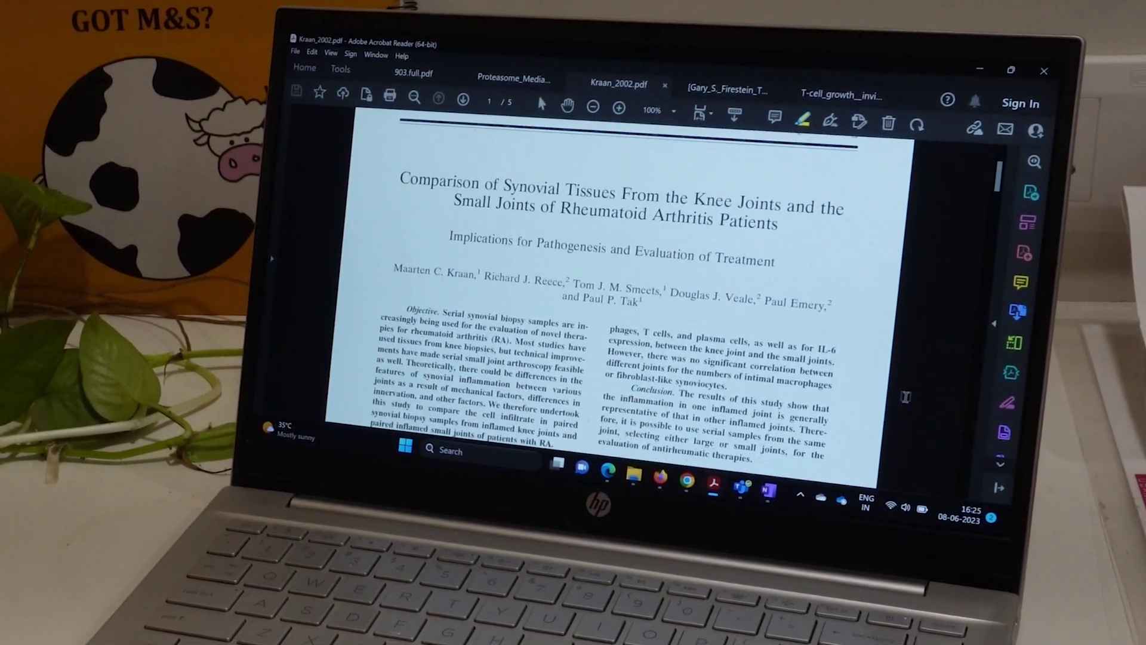
{"action": "scroll", "coordinate": [914, 392], "scroll_direction": "down", "scroll_amount": 1}
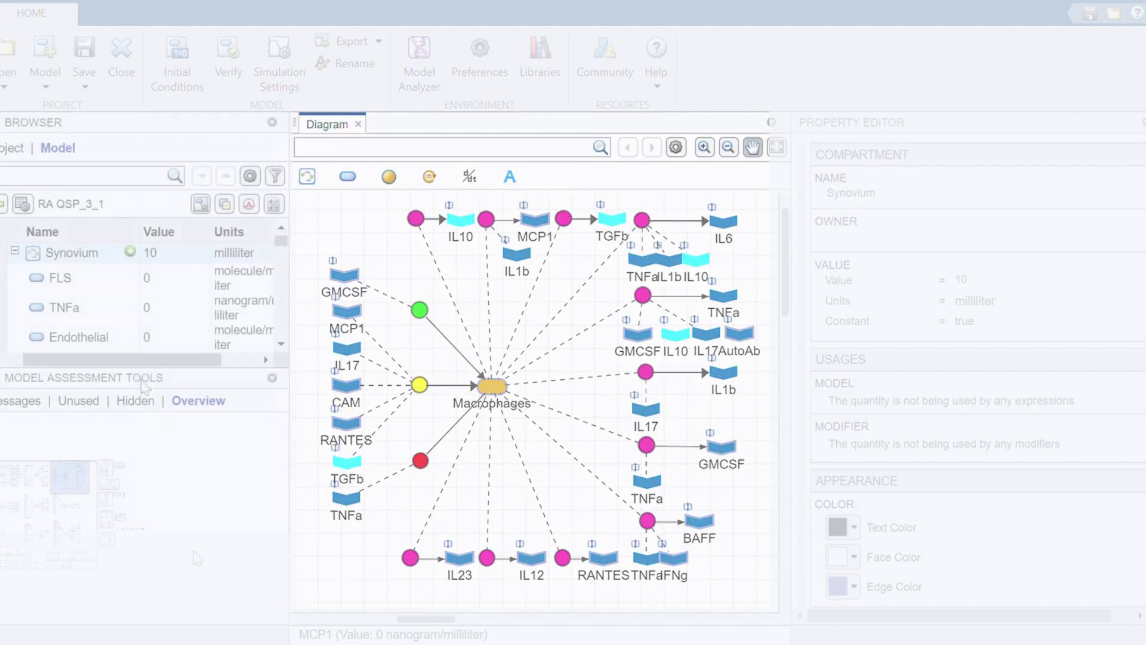
In the RA QSP_3_1 model, examine the Synovium Macrophages species and its connected reactions, including cell influx and TNFa secretion.
{"action": "left_click_drag", "start_coordinate": [141, 377], "coordinate": [134, 520]}
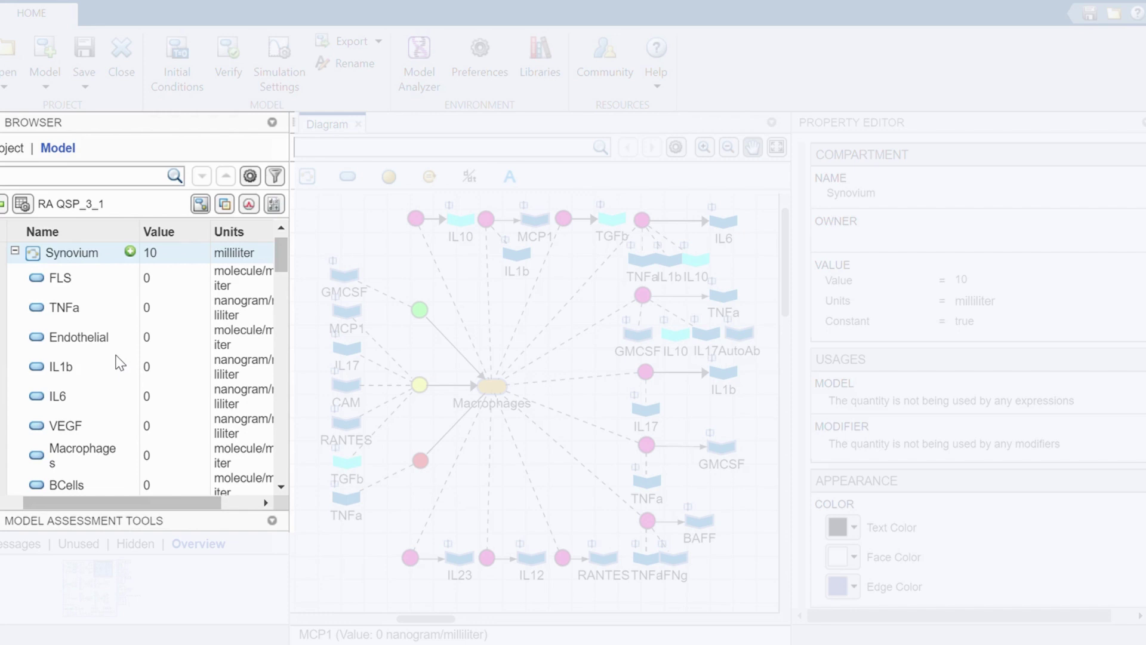
{"action": "left_click", "coordinate": [69, 461]}
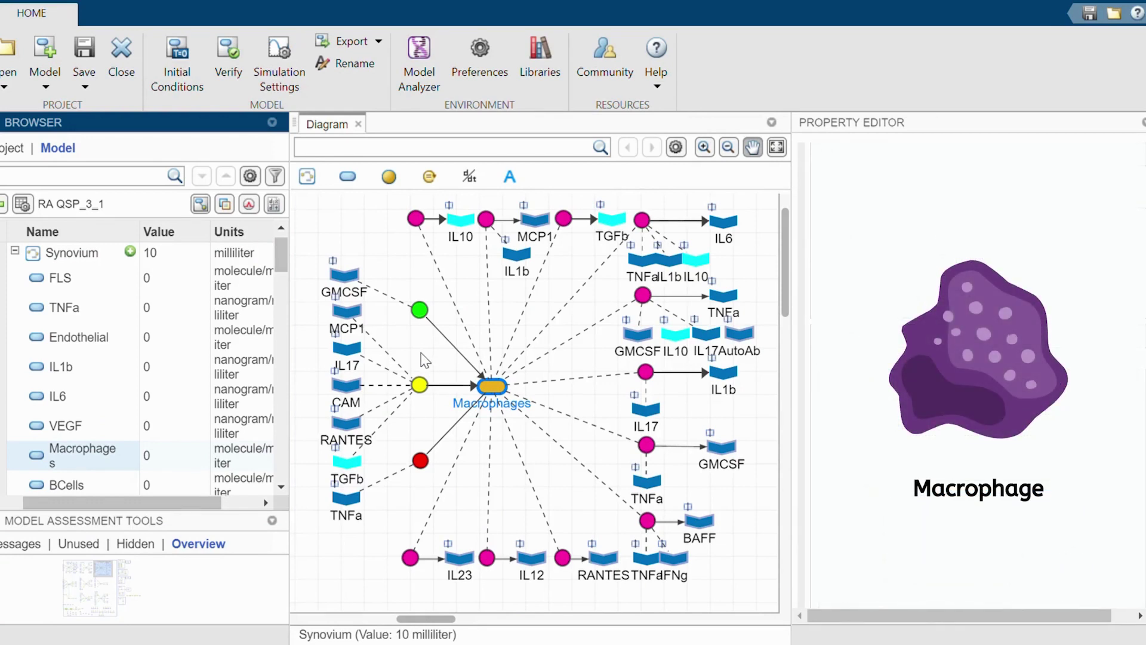
{"action": "left_click", "coordinate": [420, 310]}
{"action": "left_click", "coordinate": [419, 386]}
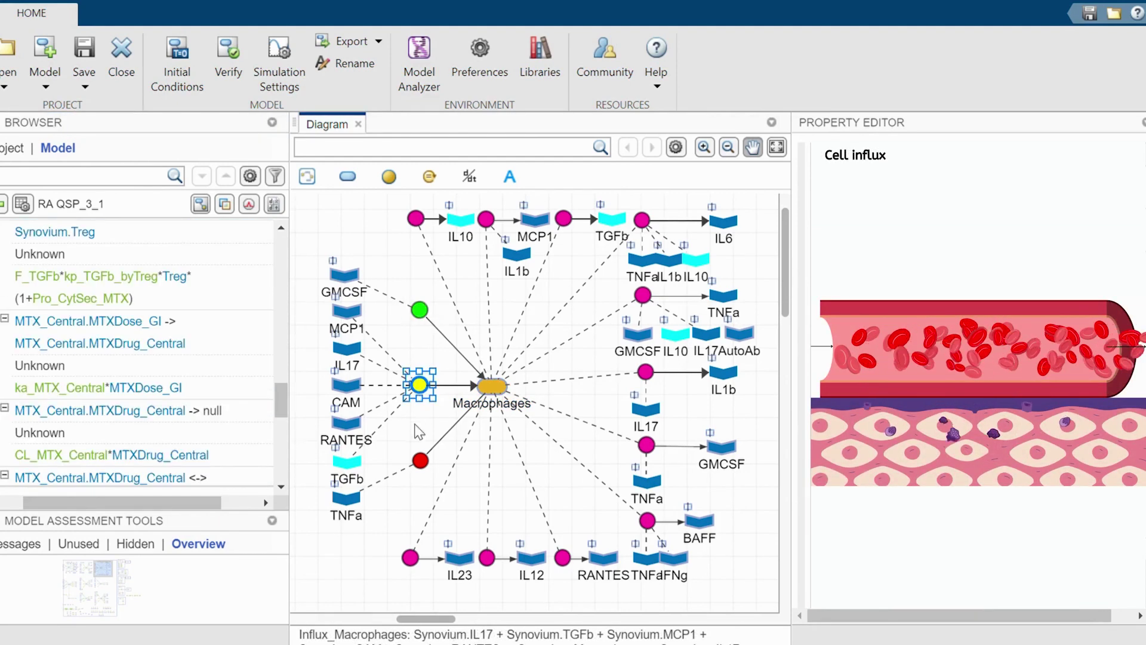
{"action": "left_click", "coordinate": [420, 460]}
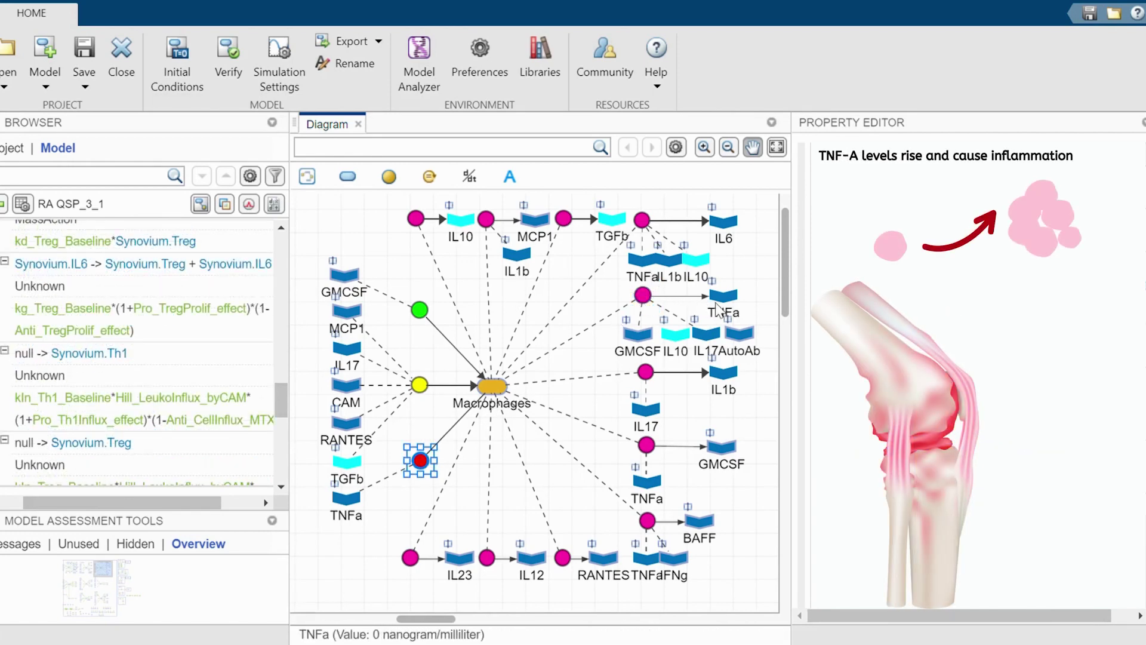
{"action": "left_click", "coordinate": [643, 297]}
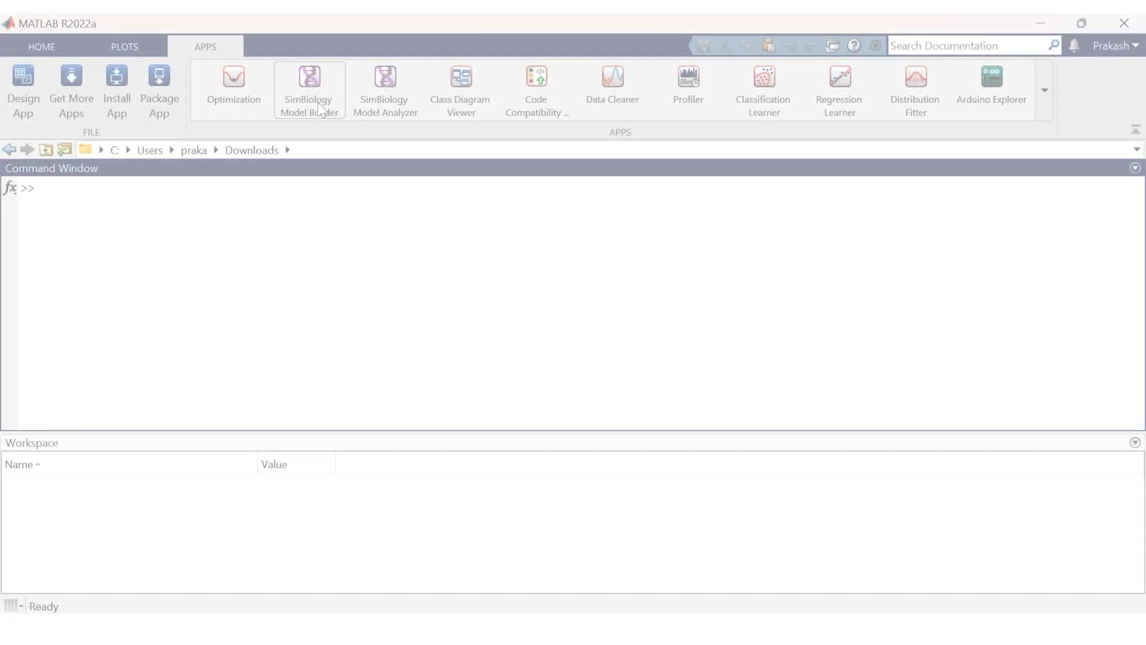
Launch SimBiology Model Builder from MATLAB.
{"action": "left_click", "coordinate": [317, 102]}
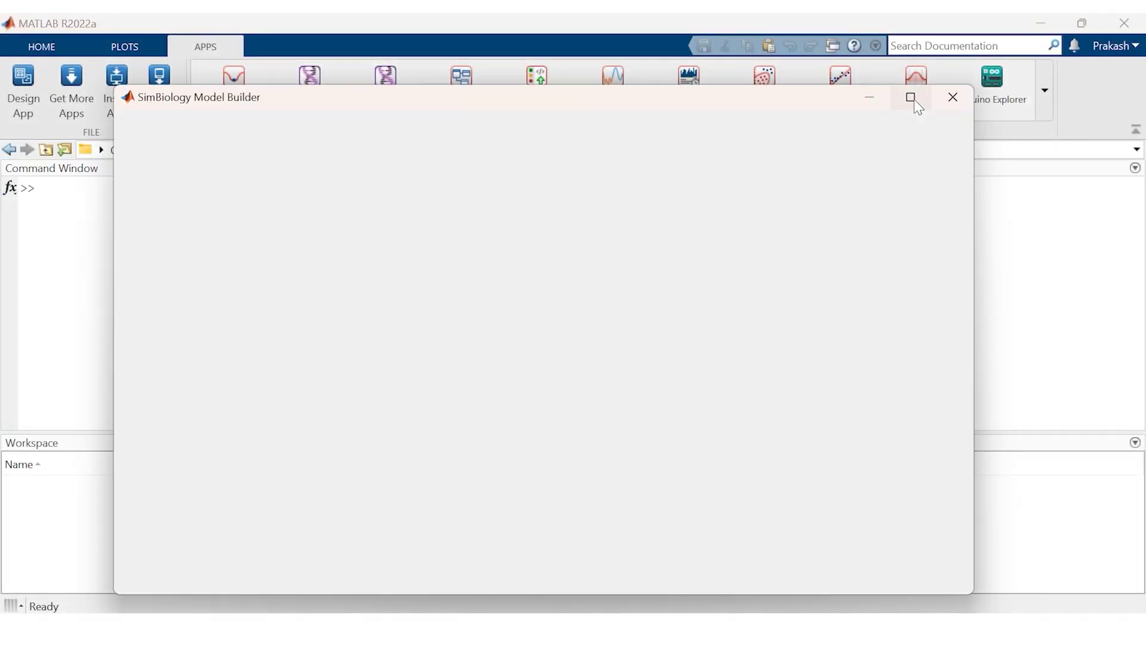
Create a new blank model named RA.
{"action": "left_click", "coordinate": [911, 98]}
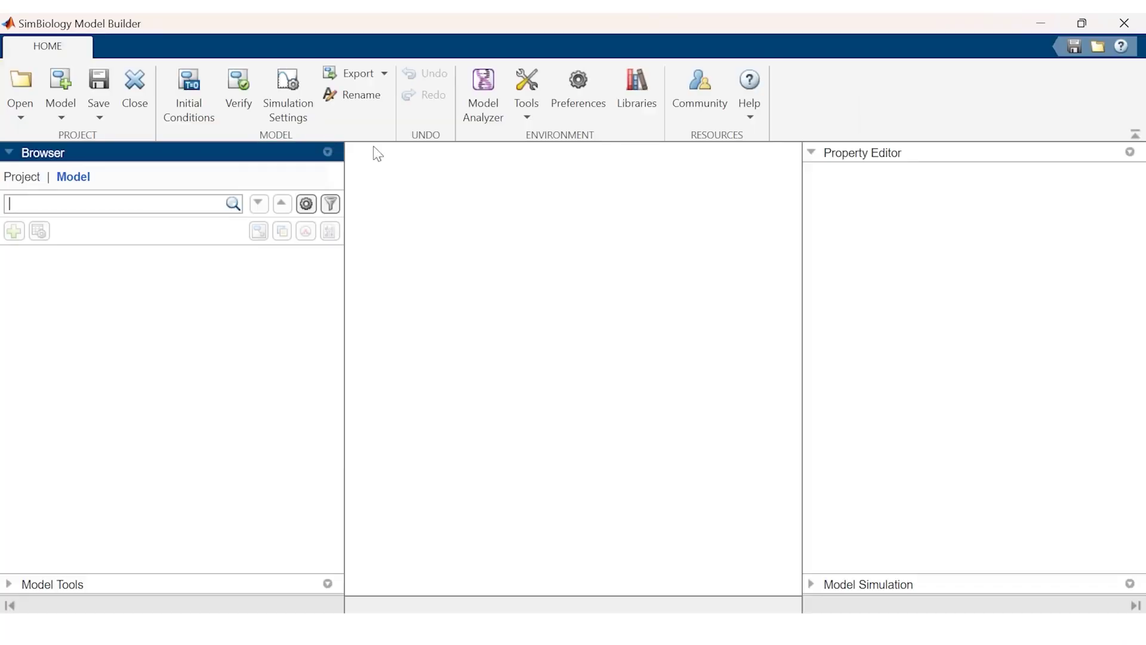
{"action": "left_click", "coordinate": [70, 117]}
{"action": "left_click", "coordinate": [142, 148]}
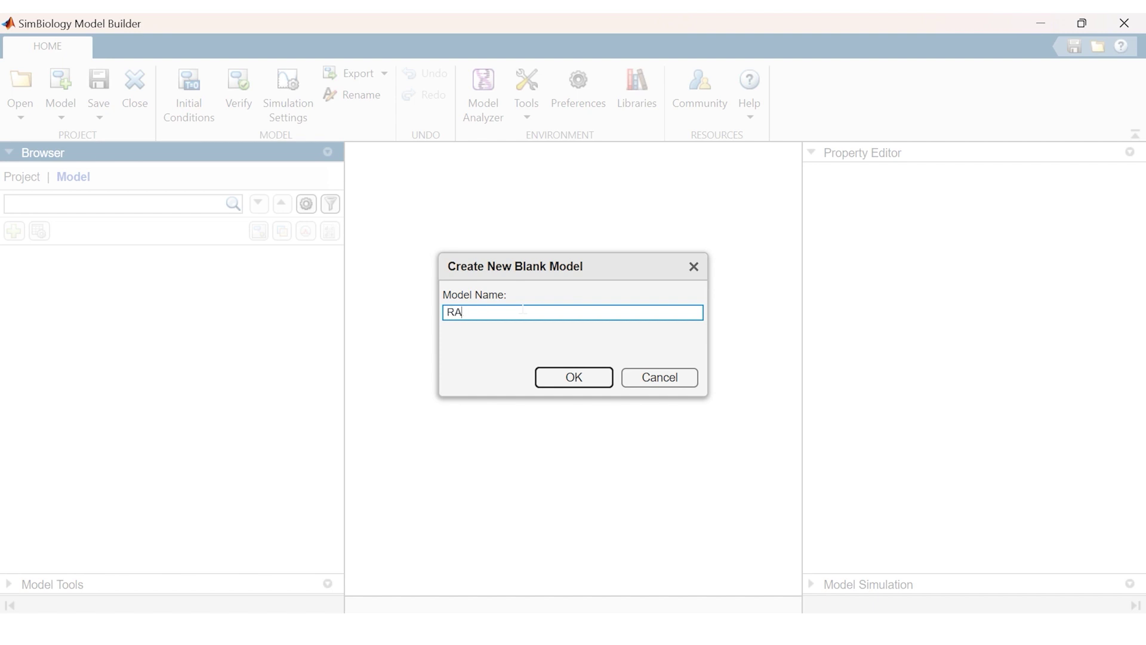
{"action": "left_click", "coordinate": [574, 377]}
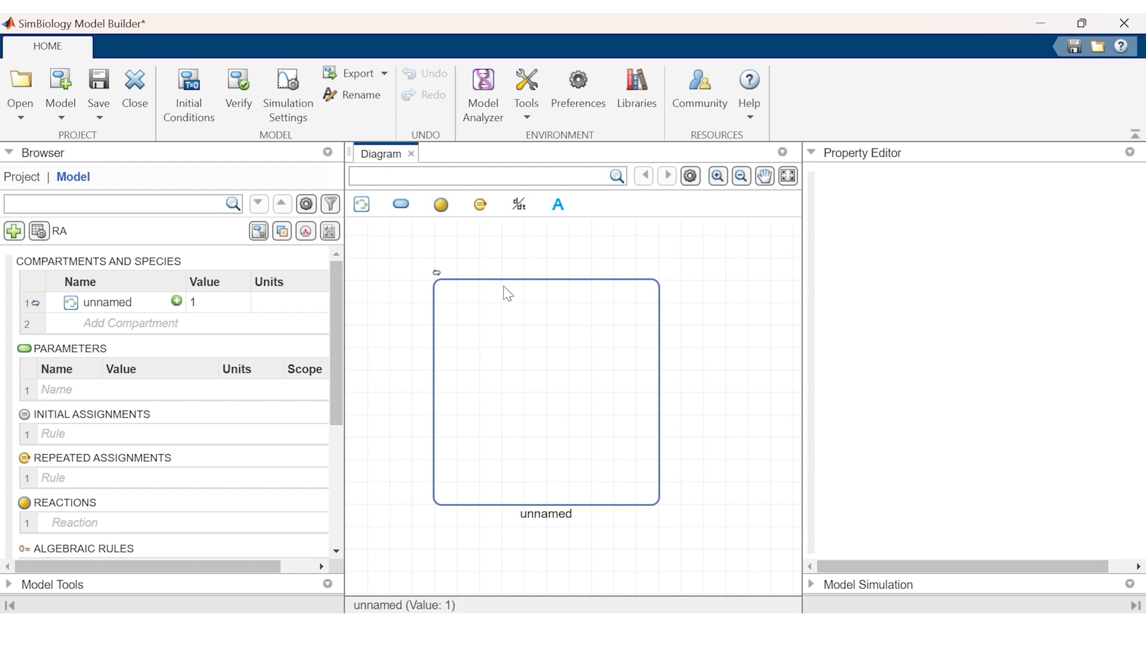
Rename the unnamed compartment to Synovium and set its volume to 10 milliliter.
{"action": "left_click", "coordinate": [660, 506]}
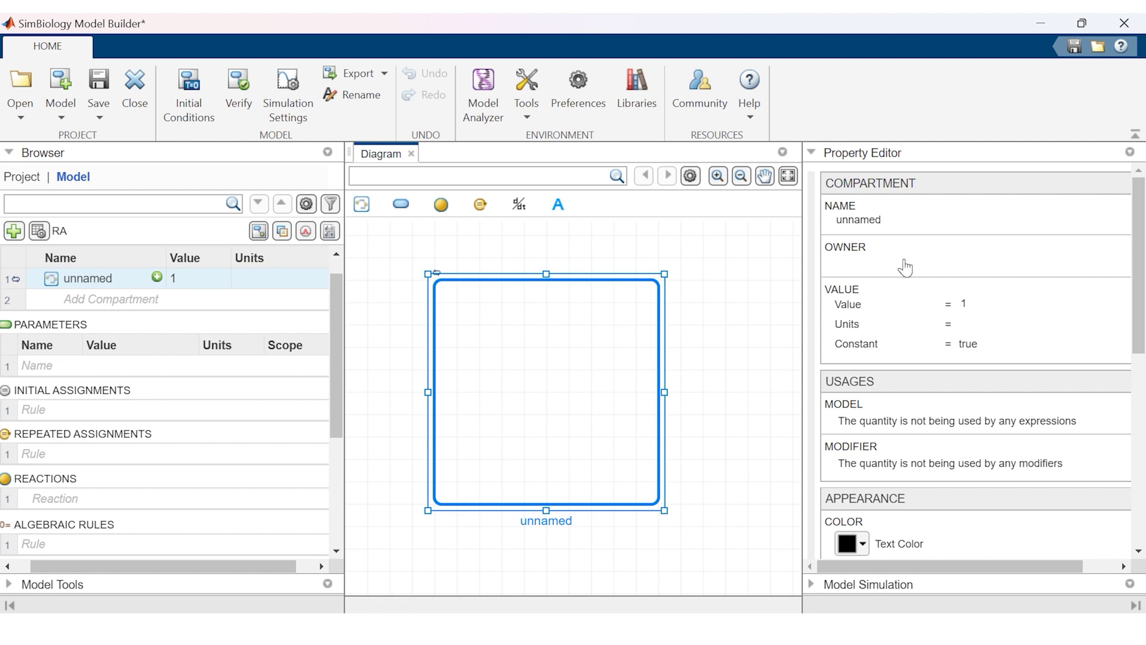
{"action": "left_click", "coordinate": [858, 219]}
{"action": "type", "text": "Synovium"}
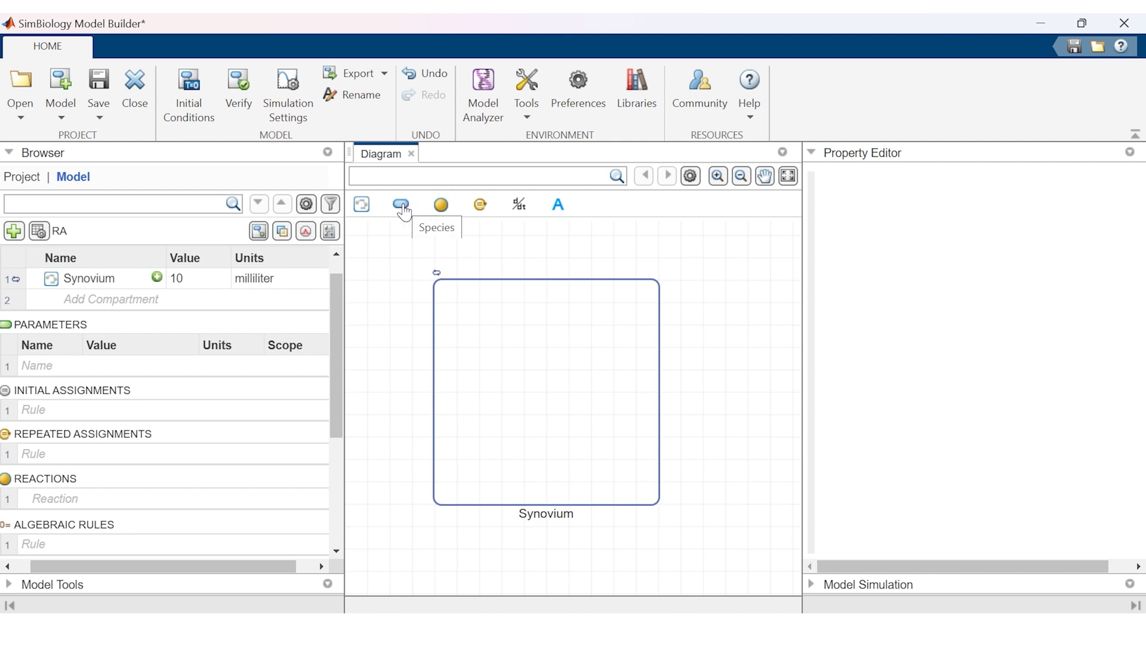
Add a species named Macrophages inside the Synovium compartment and set its units to molecule/milliliter.
{"action": "left_click_drag", "start_coordinate": [401, 205], "coordinate": [547, 376]}
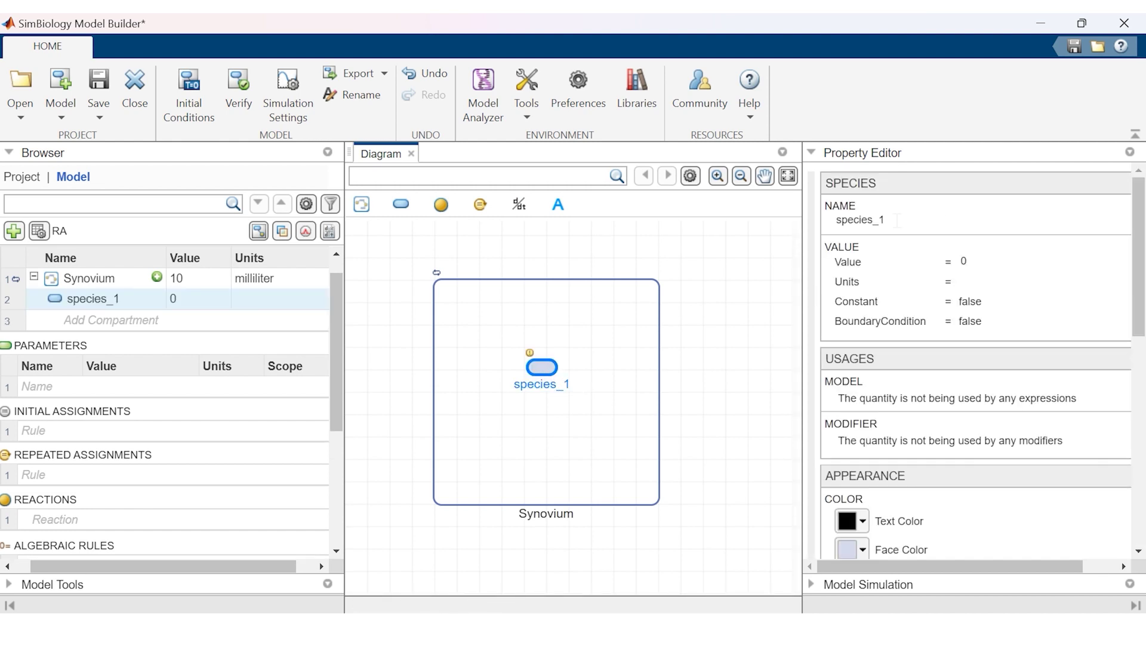
{"action": "left_click", "coordinate": [898, 220]}
{"action": "type", "text": "Mac"}
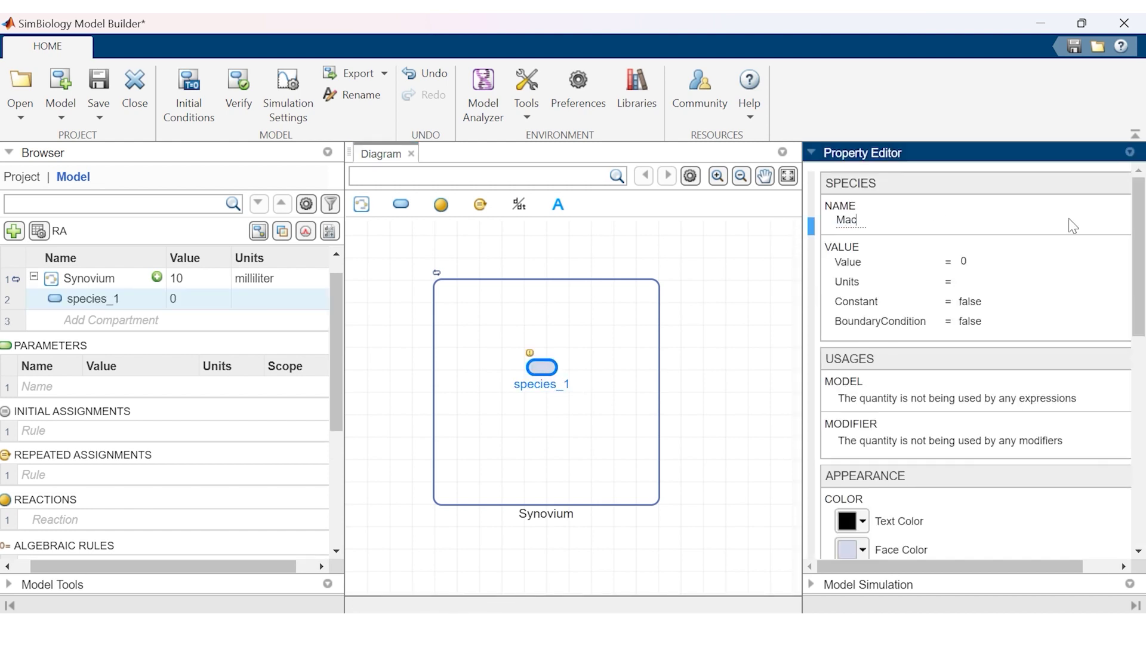
{"action": "type", "text": "rophages"}
{"action": "left_click", "coordinate": [974, 287]}
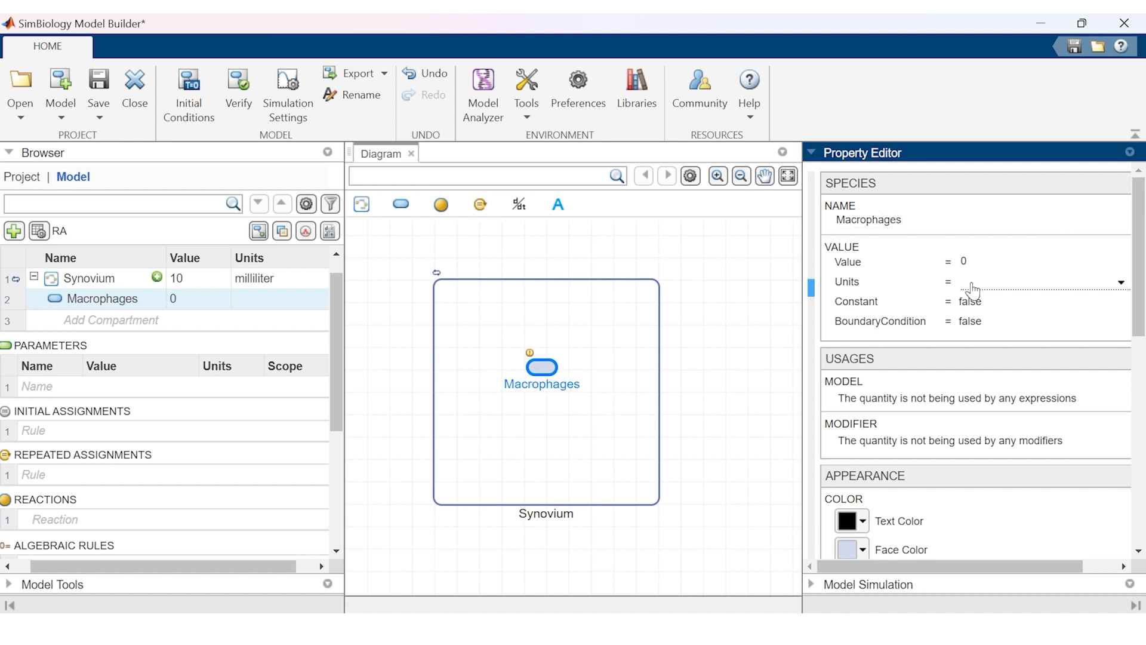
{"action": "type", "text": "molecule"}
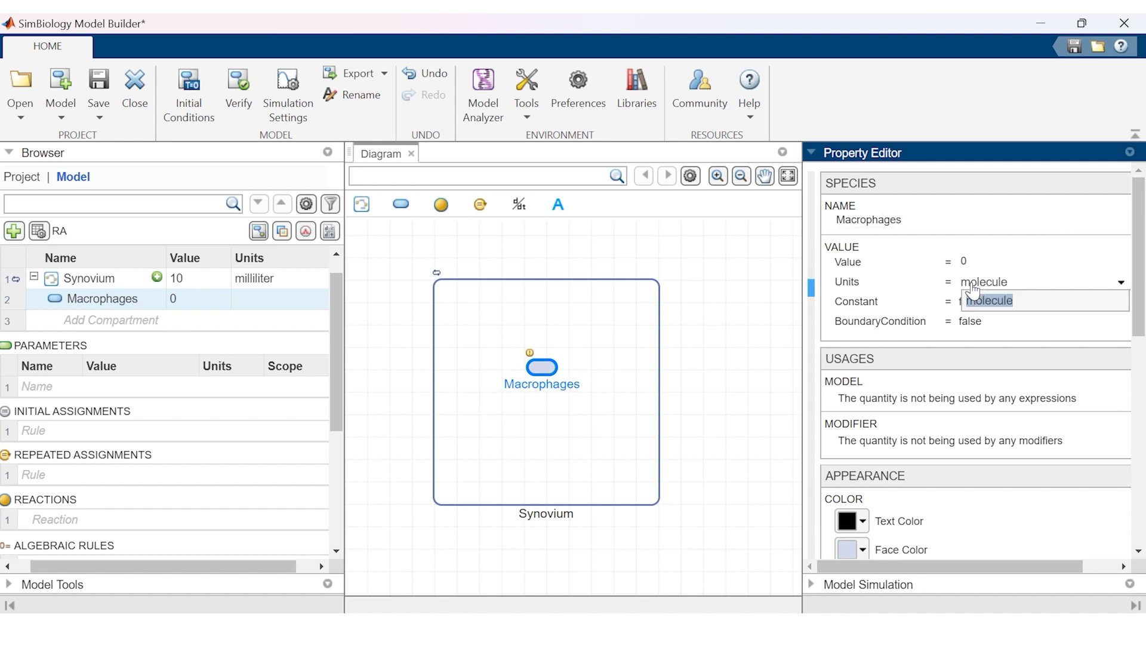
{"action": "type", "text": "/millil"}
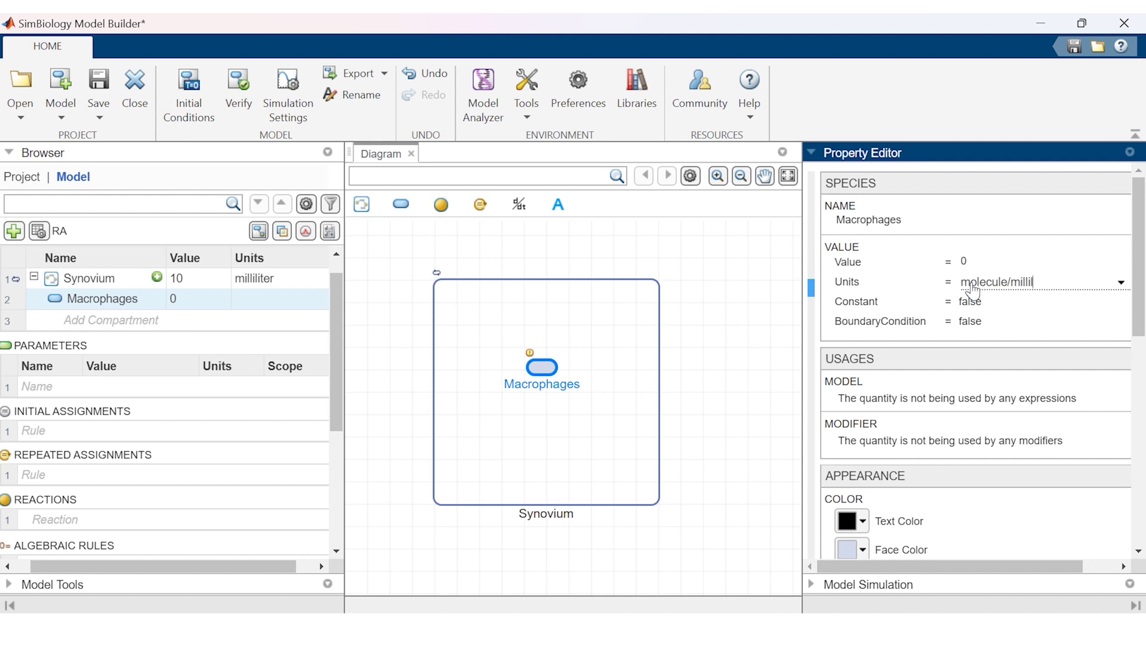
{"action": "type", "text": "iter"}
{"action": "key", "text": "Return"}
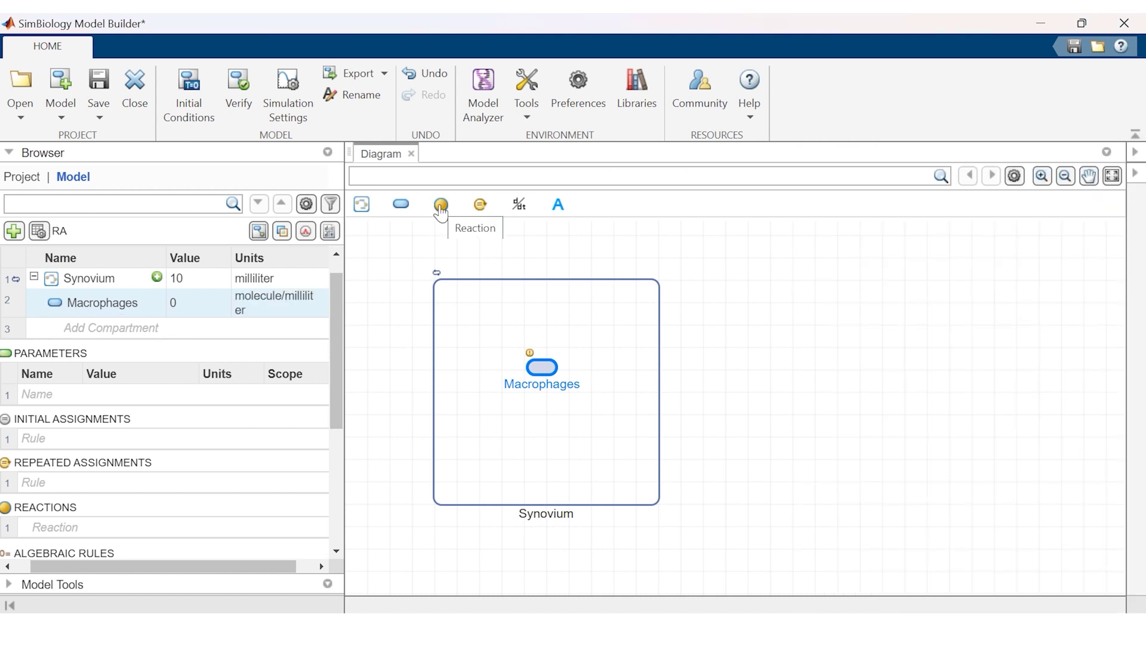
Place three reactions around Macrophages and connect them so that two produce the species and one consumes it.
{"action": "left_click_drag", "start_coordinate": [440, 206], "coordinate": [477, 324]}
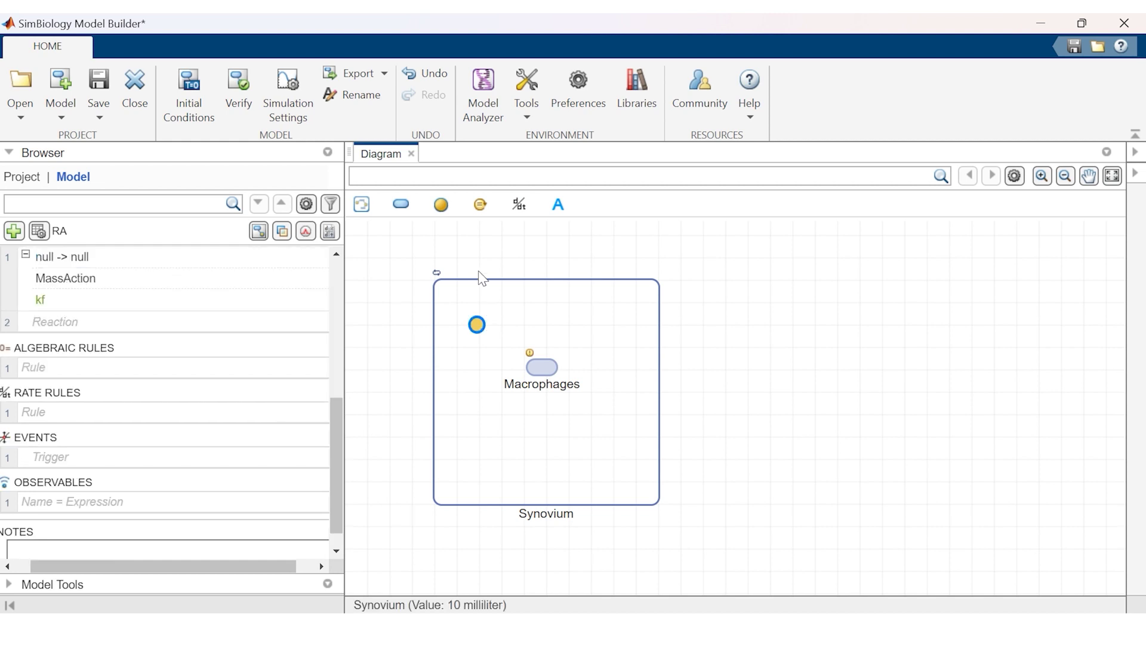
{"action": "left_click_drag", "start_coordinate": [440, 206], "coordinate": [474, 428]}
{"action": "left_click_drag", "start_coordinate": [440, 206], "coordinate": [622, 361]}
{"action": "left_click", "coordinate": [480, 329]}
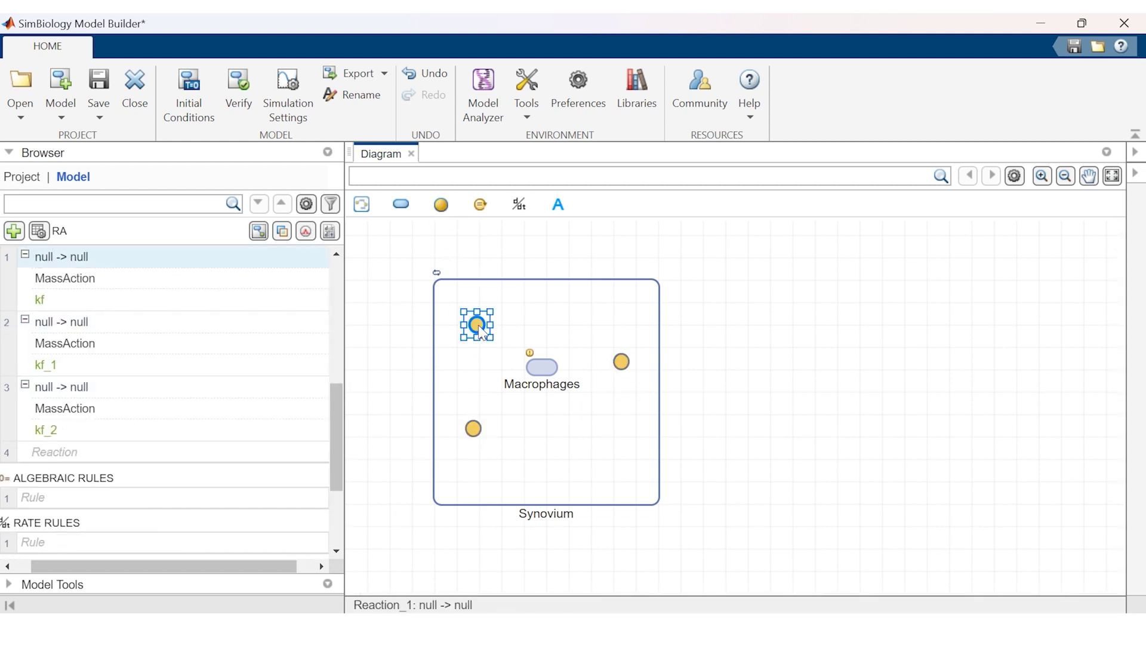
{"action": "left_click_drag", "start_coordinate": [481, 330], "coordinate": [540, 367]}
{"action": "left_click_drag", "start_coordinate": [473, 430], "coordinate": [622, 363]}
Name the upper production reaction proliferation and its rate constant k_prolif, with units of molecule/milliliter/day.
{"action": "left_click", "coordinate": [466, 326]}
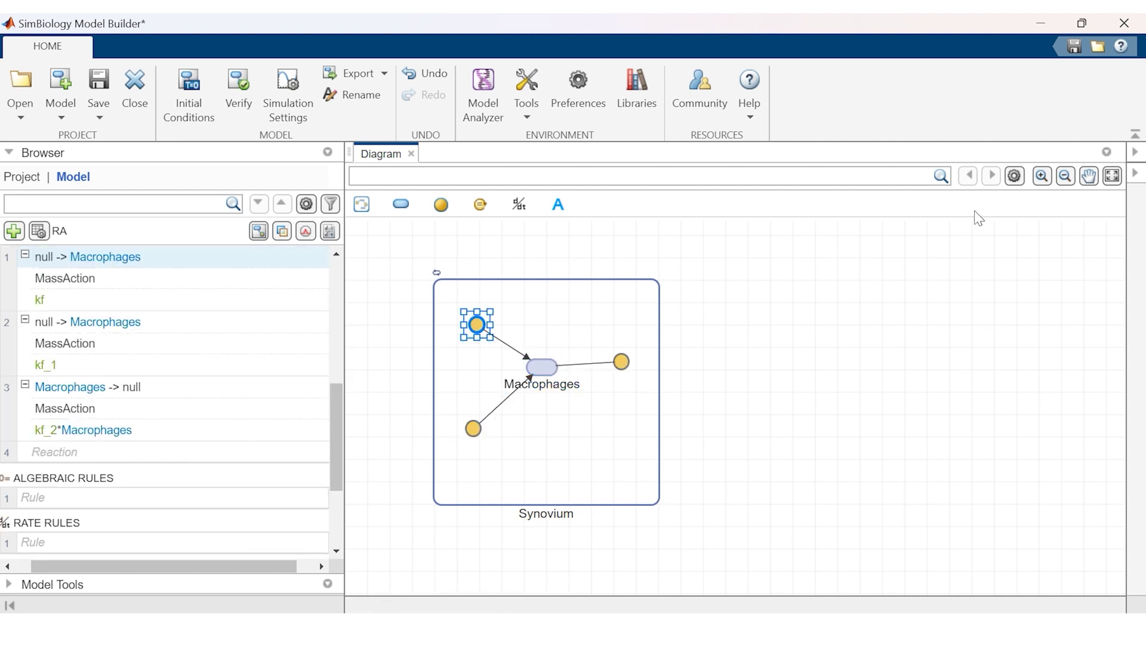
{"action": "left_click", "coordinate": [1135, 173]}
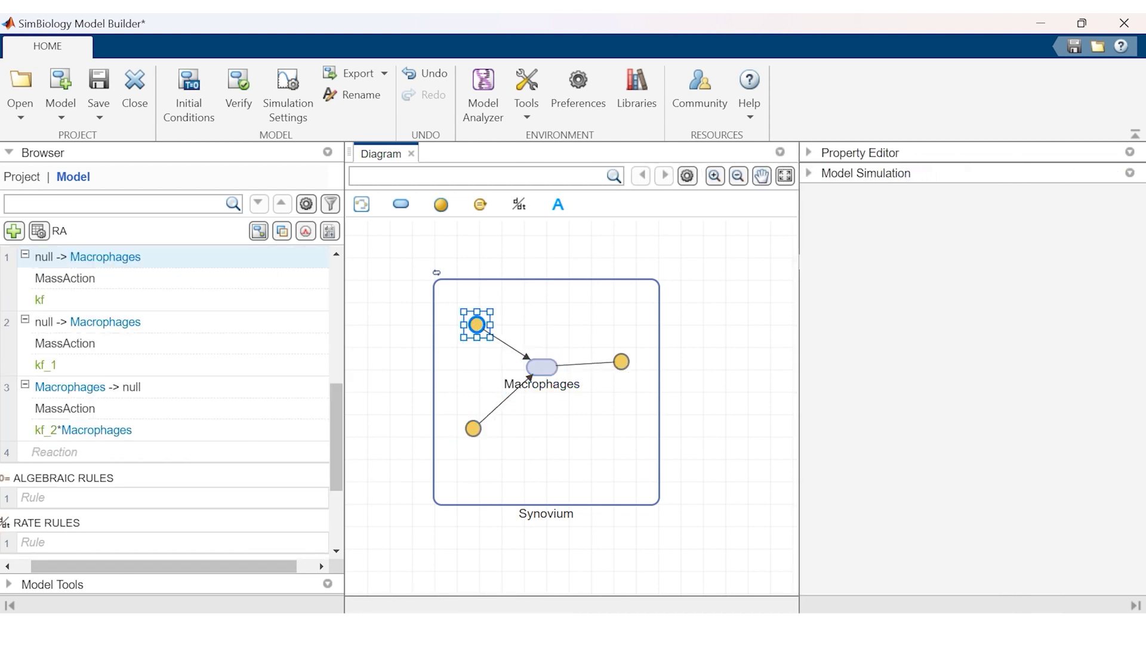
{"action": "left_click", "coordinate": [824, 155]}
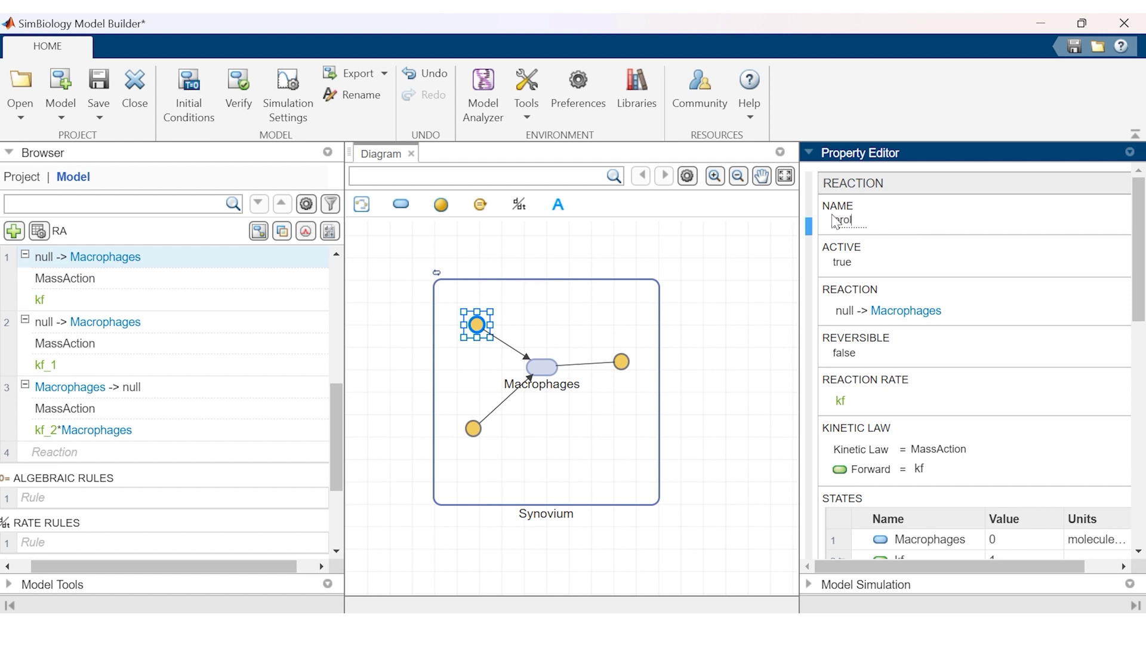
{"action": "scroll", "coordinate": [925, 430], "scroll_direction": "down", "scroll_amount": 3}
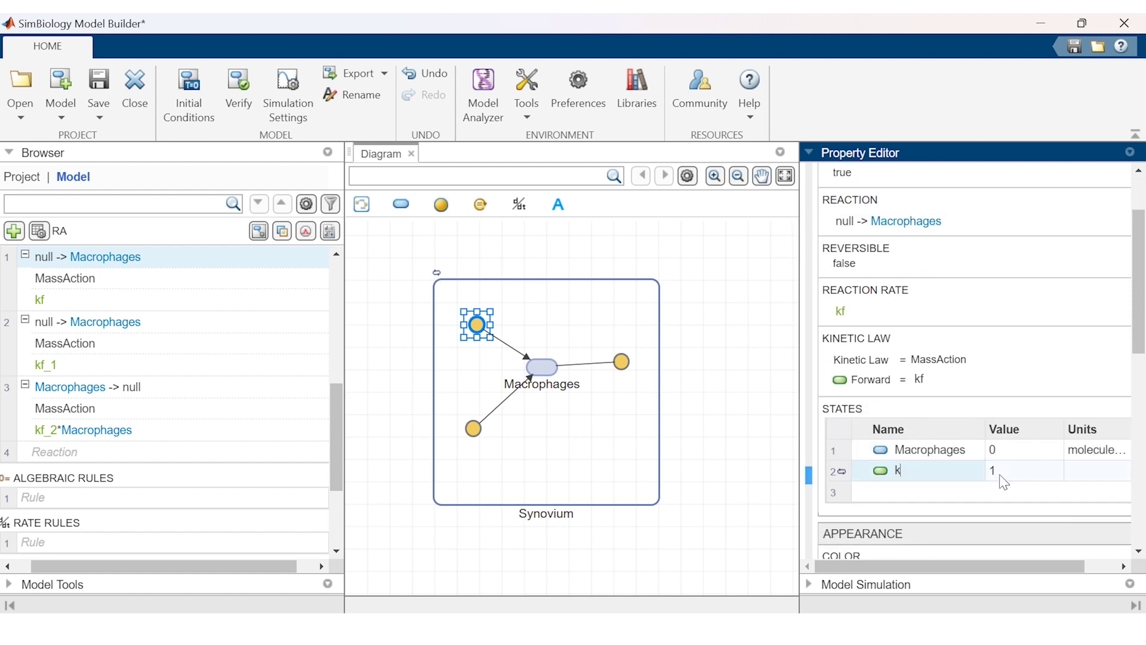
{"action": "type", "text": "k_prolif"}
{"action": "key", "text": "Tab"}
{"action": "type", "text": "molecule/milliliter"}
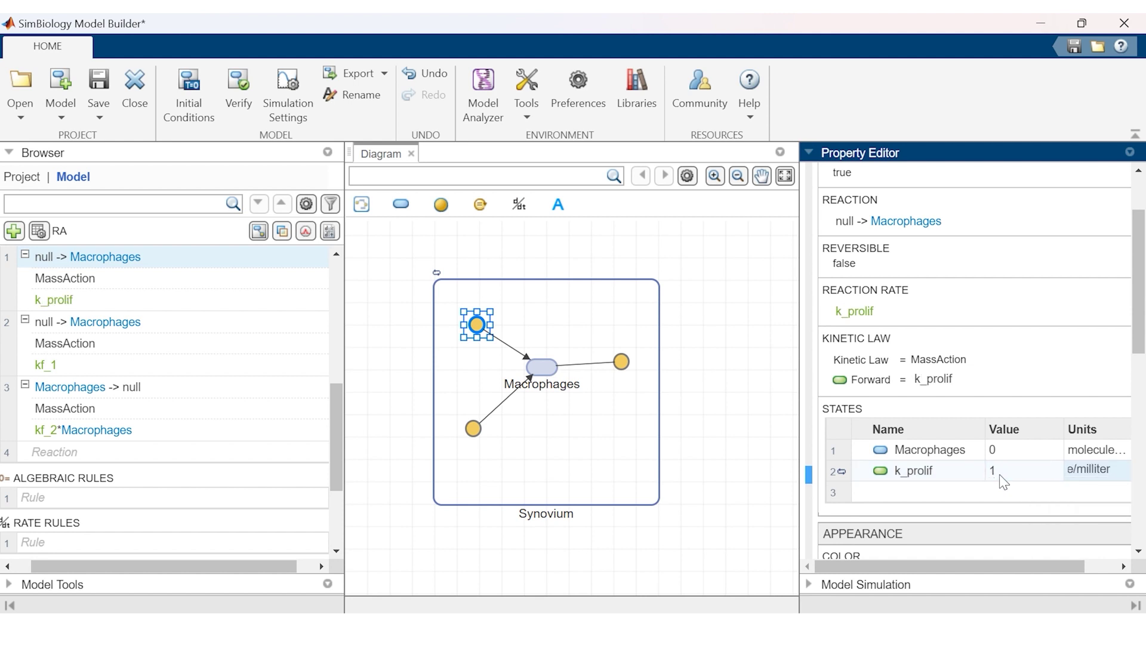
{"action": "key", "text": "Return"}
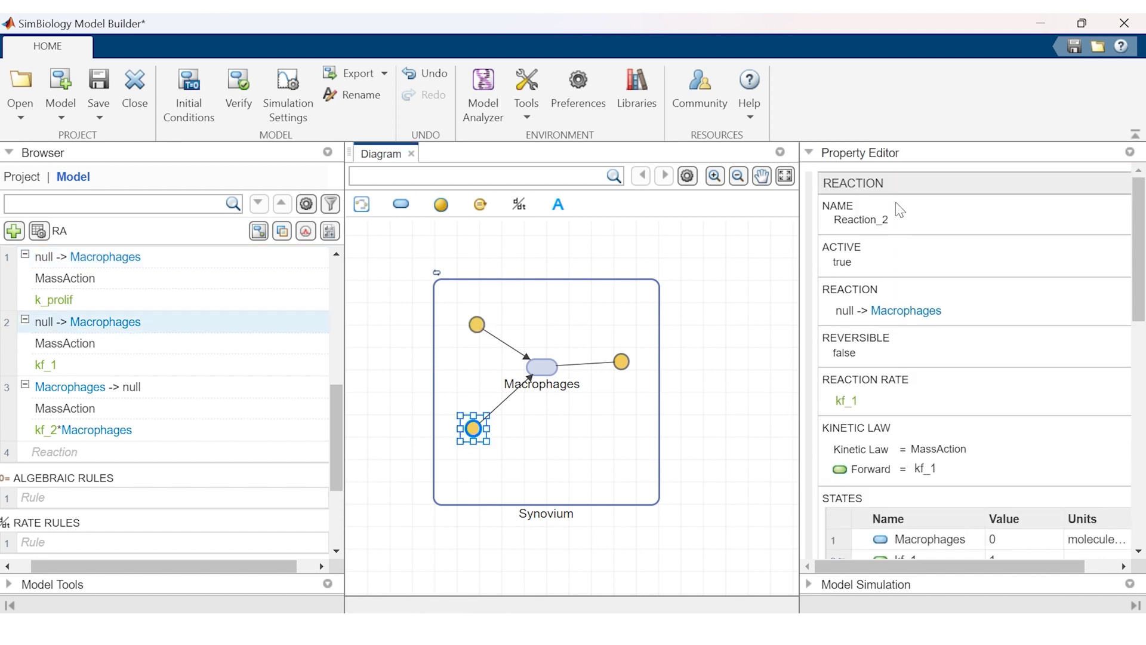
Name the lower production reaction migration and its rate constant k_mig, with units of molecule/milliliter/day.
{"action": "double_click", "coordinate": [899, 216]}
{"action": "type", "text": "migration"}
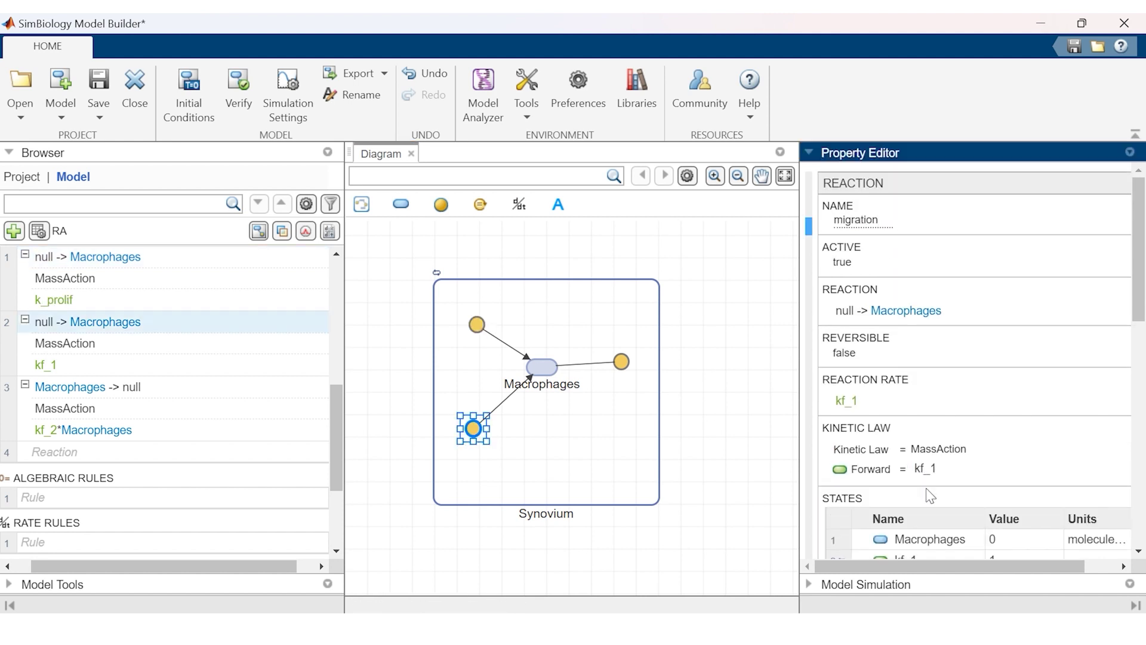
{"action": "scroll", "coordinate": [967, 358], "scroll_direction": "down", "scroll_amount": 5}
{"action": "double_click", "coordinate": [914, 381]}
{"action": "type", "text": "k_mig"}
{"action": "key", "text": "Tab"}
{"action": "type", "text": "molecule"}
{"action": "left_click", "coordinate": [1092, 398]}
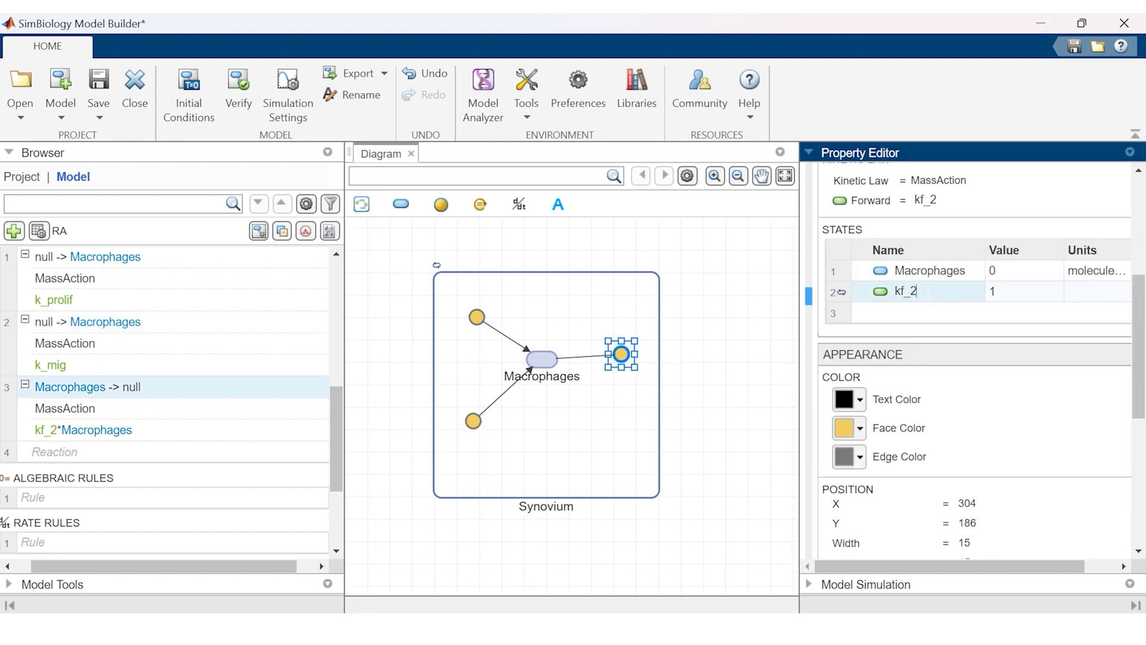
Rename the rate constant of the Macrophages removal reaction to k_apop and set its units to 1/day.
{"action": "key", "text": "BackSpace"}
{"action": "key", "text": "BackSpace"}
{"action": "key", "text": "BackSpace"}
{"action": "key", "text": "BackSpace"}
{"action": "type", "text": "k_apop"}
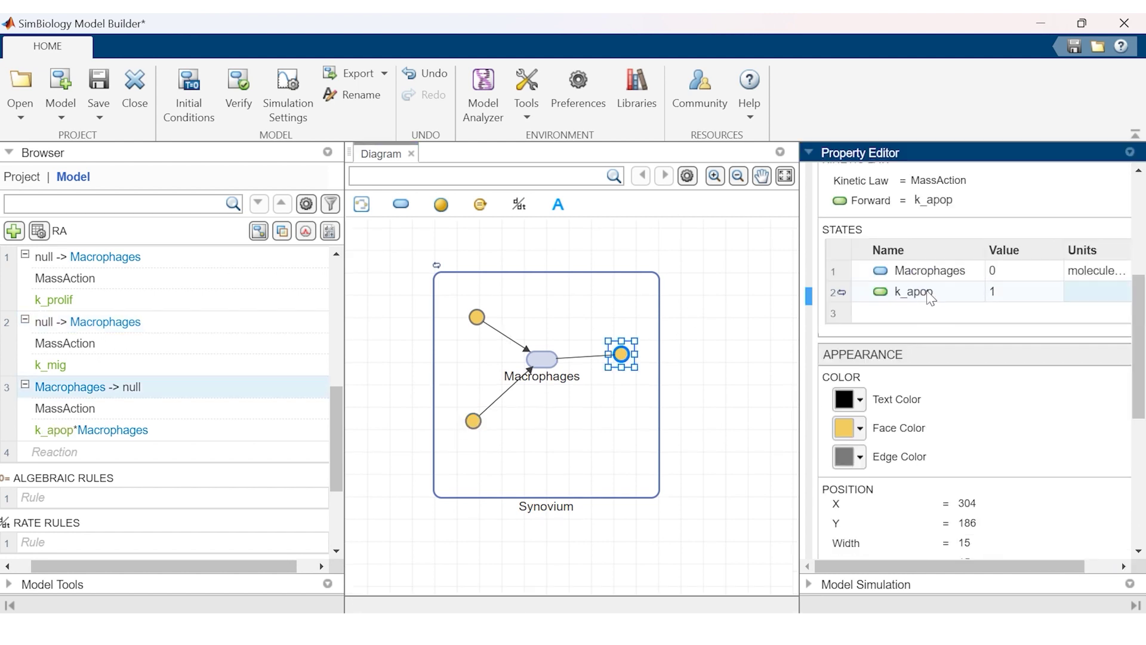
{"action": "key", "text": "Return"}
Look up the baseline macrophage death rate in the Bottom_up_dashboard Excel workbook and set k_apop to 0.0619 in SimBiology.
{"action": "left_click", "coordinate": [706, 389]}
{"action": "left_click", "coordinate": [473, 421]}
{"action": "key", "text": "alt+Tab"}
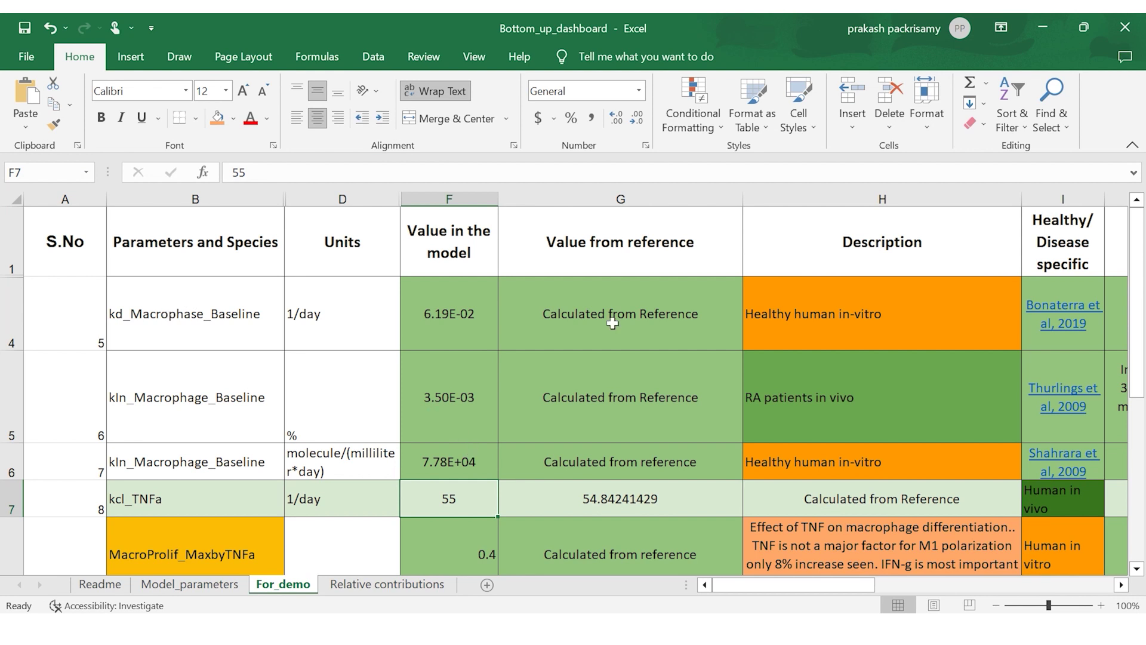
{"action": "left_click", "coordinate": [364, 315]}
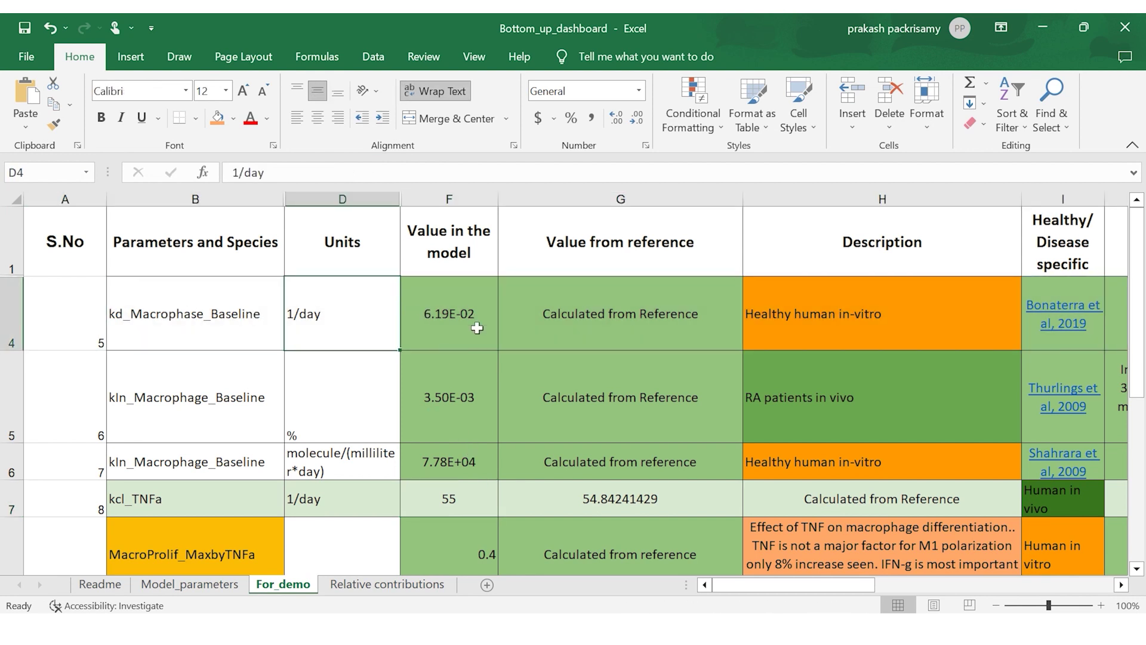
{"action": "left_click", "coordinate": [911, 540]}
{"action": "scroll", "coordinate": [1063, 351], "scroll_direction": "down", "scroll_amount": 5}
{"action": "left_click", "coordinate": [621, 353]}
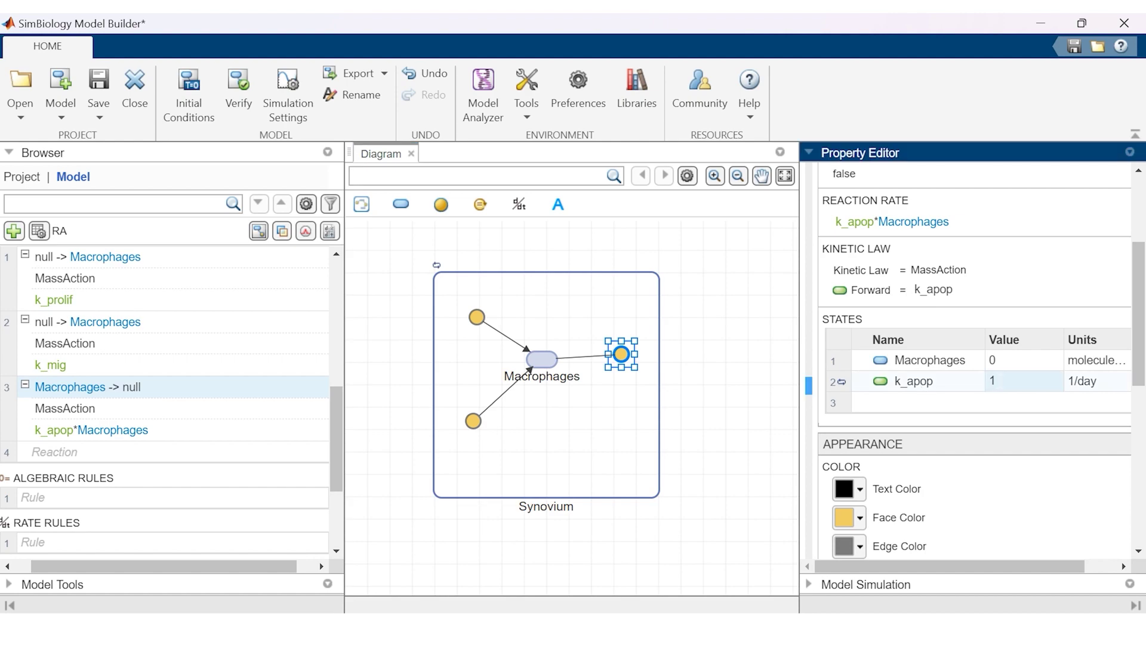
{"action": "type", "text": "16"}
{"action": "key", "text": "Return"}
Look up the molecule-based kIn_Macrophage_Baseline in the Excel workbook and set k_mig and k_prolif to 77800 in SimBiology.
{"action": "key", "text": "alt+Tab"}
{"action": "left_click", "coordinate": [195, 461]}
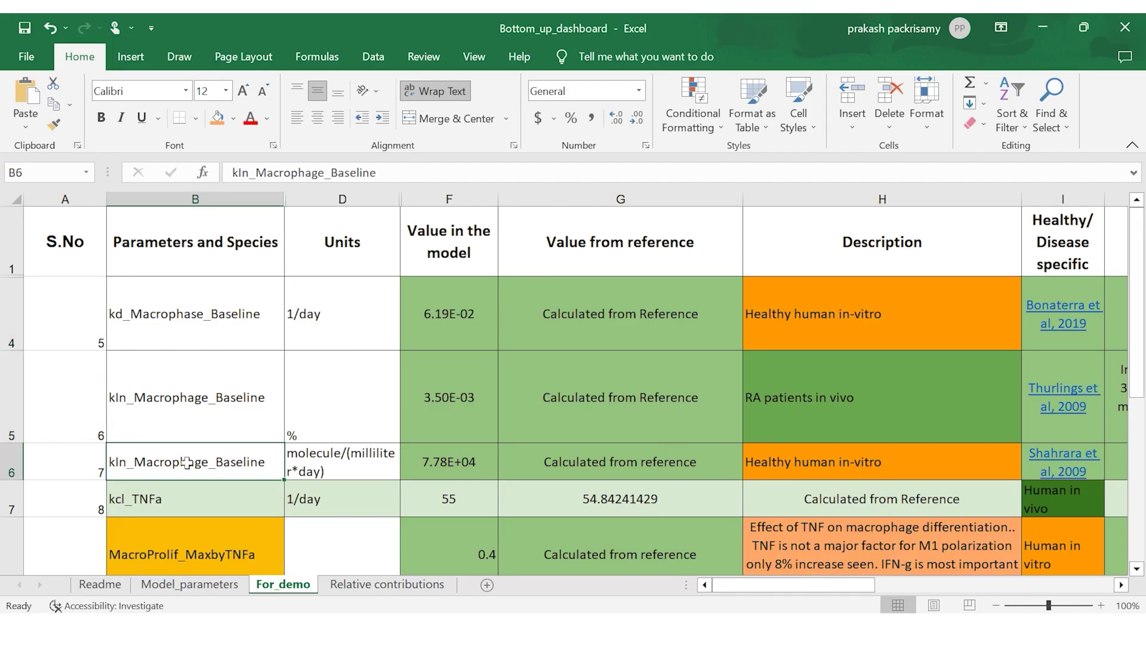
{"action": "left_click", "coordinate": [11, 461]}
{"action": "left_click", "coordinate": [457, 466]}
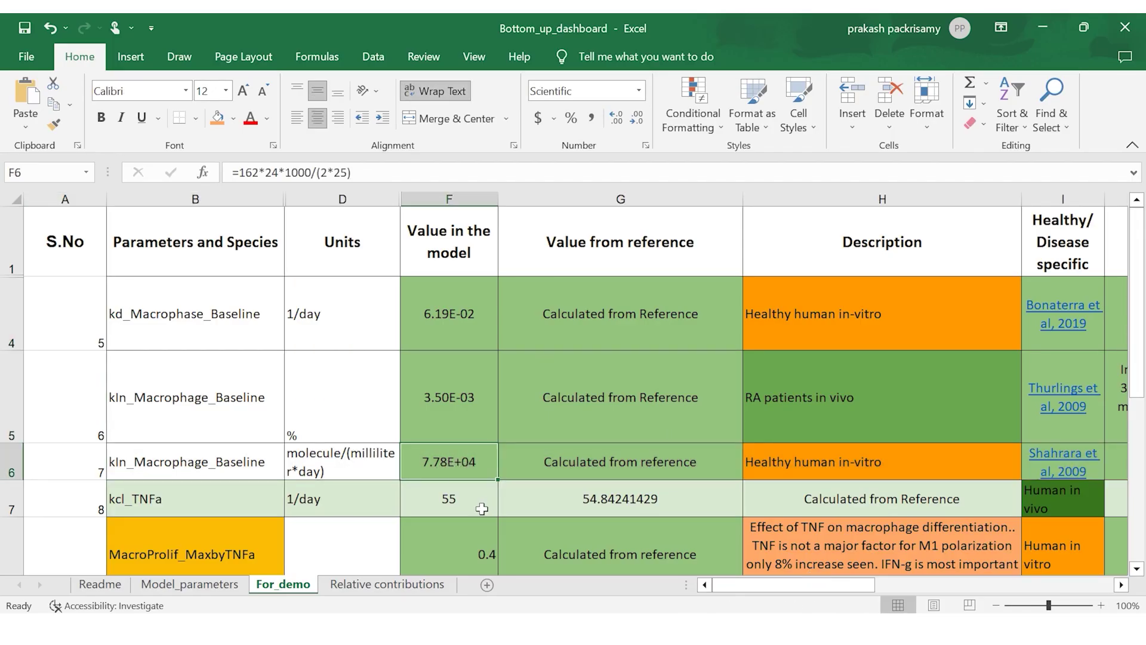
{"action": "key", "text": "alt+Tab"}
{"action": "left_click", "coordinate": [473, 421]}
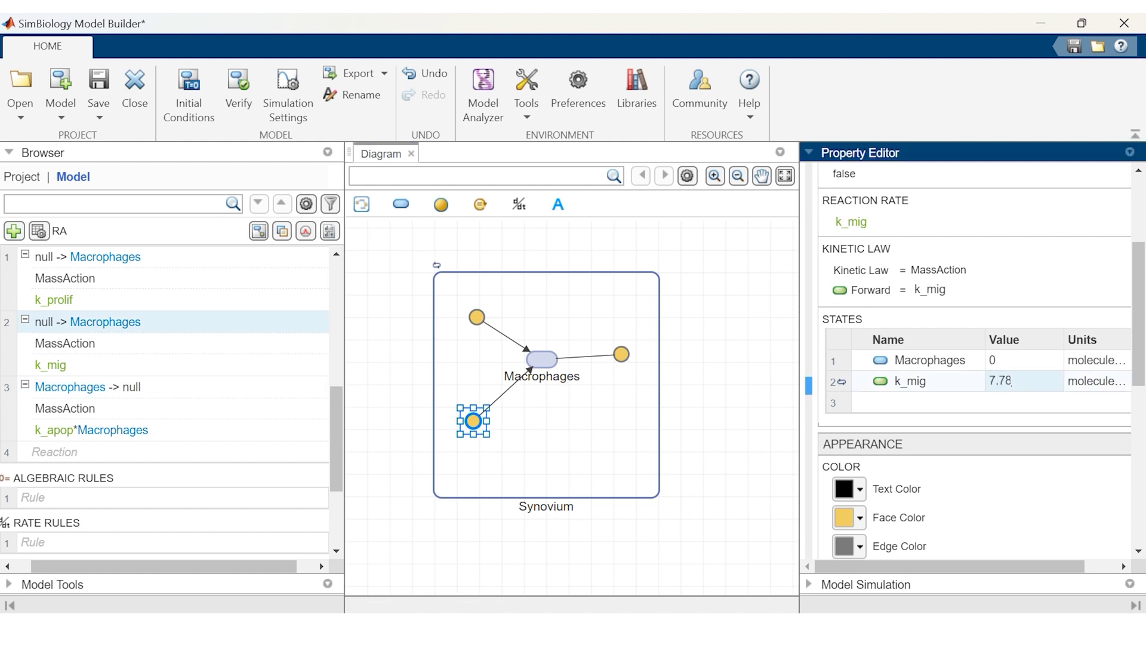
Enlarge the Synovium compartment and add a TNFa species above the Macrophages reactions, with units of picomole/milliliter.
{"action": "left_click", "coordinate": [571, 286]}
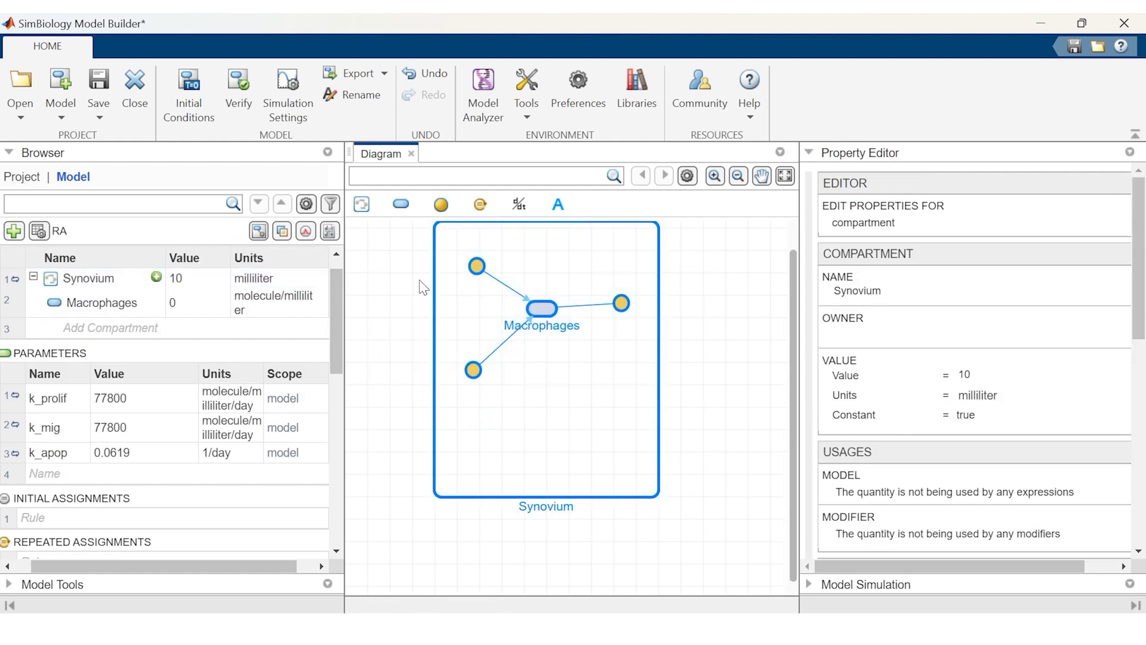
{"action": "left_click", "coordinate": [494, 369]}
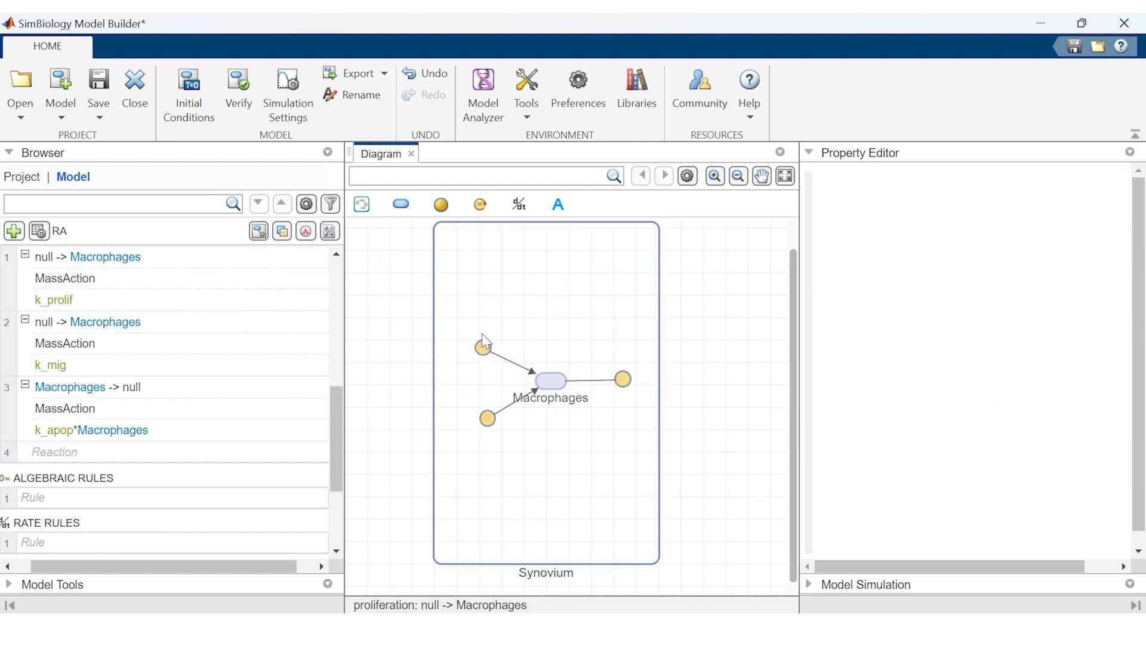
{"action": "left_click_drag", "start_coordinate": [403, 209], "coordinate": [493, 289]}
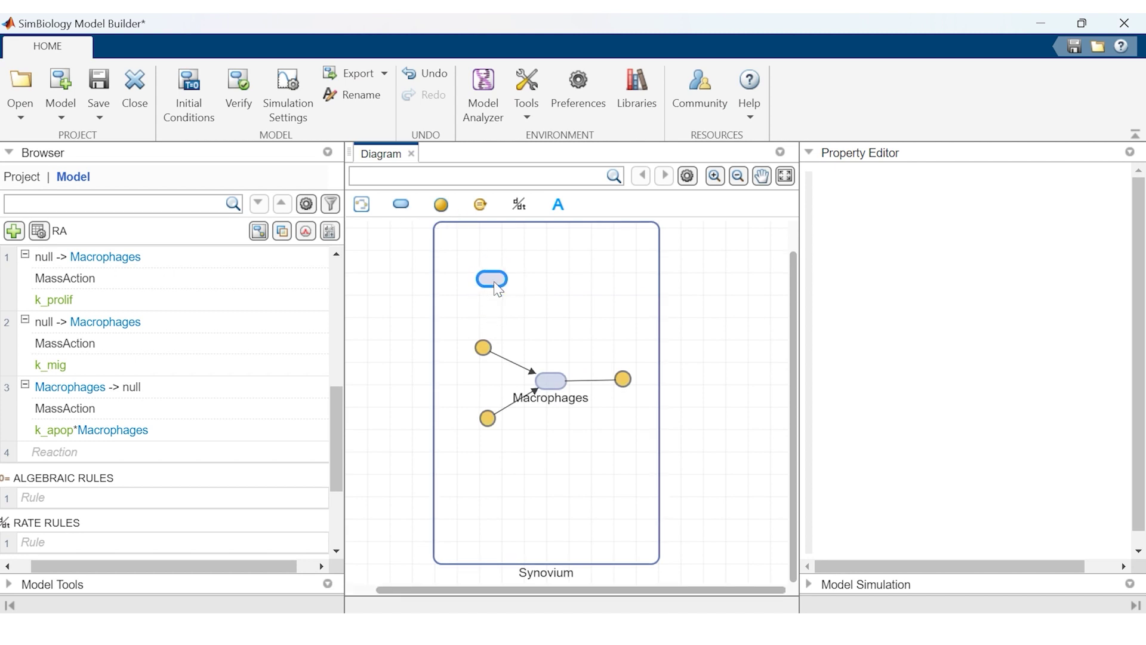
{"action": "left_click_drag", "start_coordinate": [888, 222], "coordinate": [838, 222]}
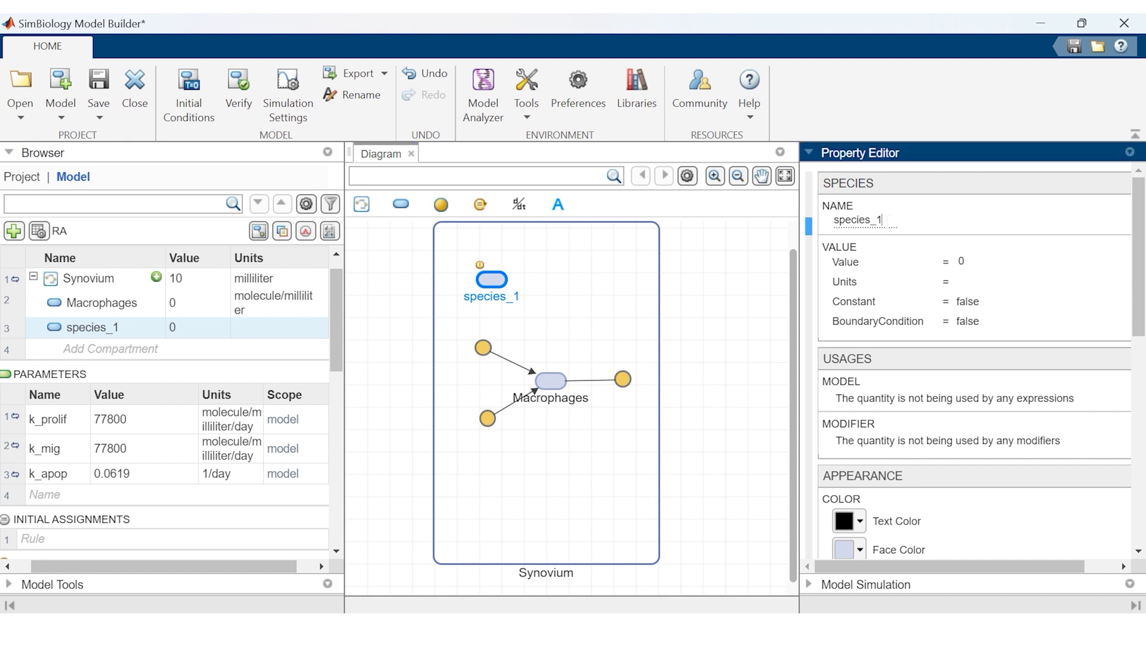
{"action": "type", "text": "TNFa"}
{"action": "left_click", "coordinate": [964, 290]}
{"action": "type", "text": "picomole/milliliter"}
{"action": "key", "text": "Return"}
Add two reactions beside TNFa in the Synovium compartment, connecting one to produce TNFa and the other to remove it.
{"action": "left_click_drag", "start_coordinate": [440, 205], "coordinate": [455, 287]}
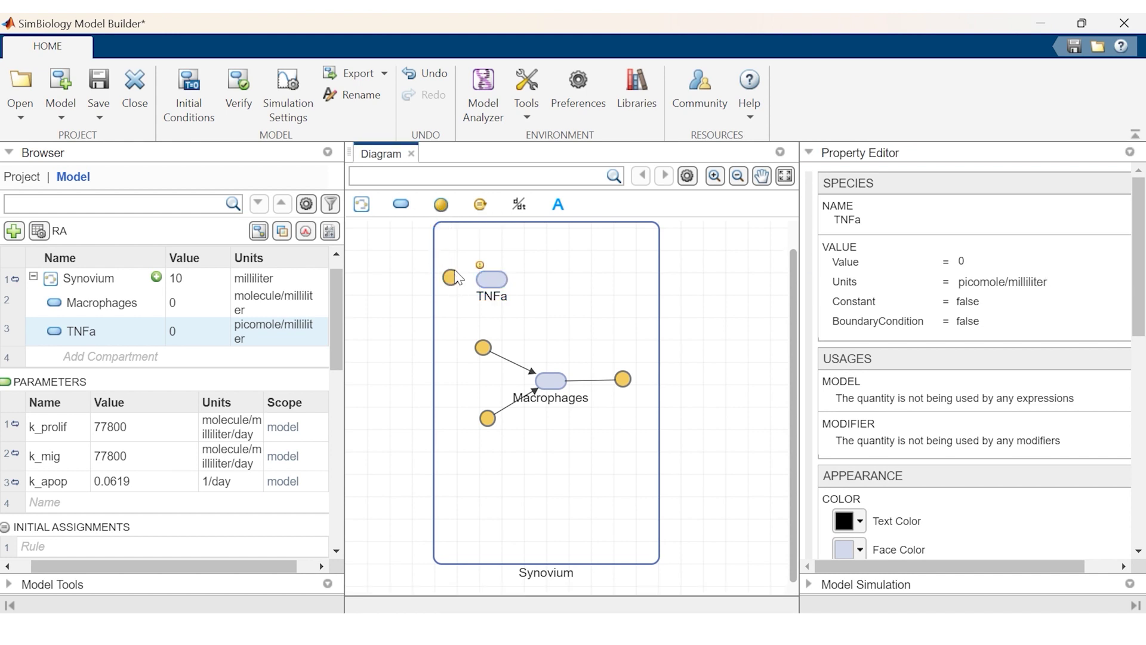
{"action": "left_click_drag", "start_coordinate": [442, 209], "coordinate": [543, 289]}
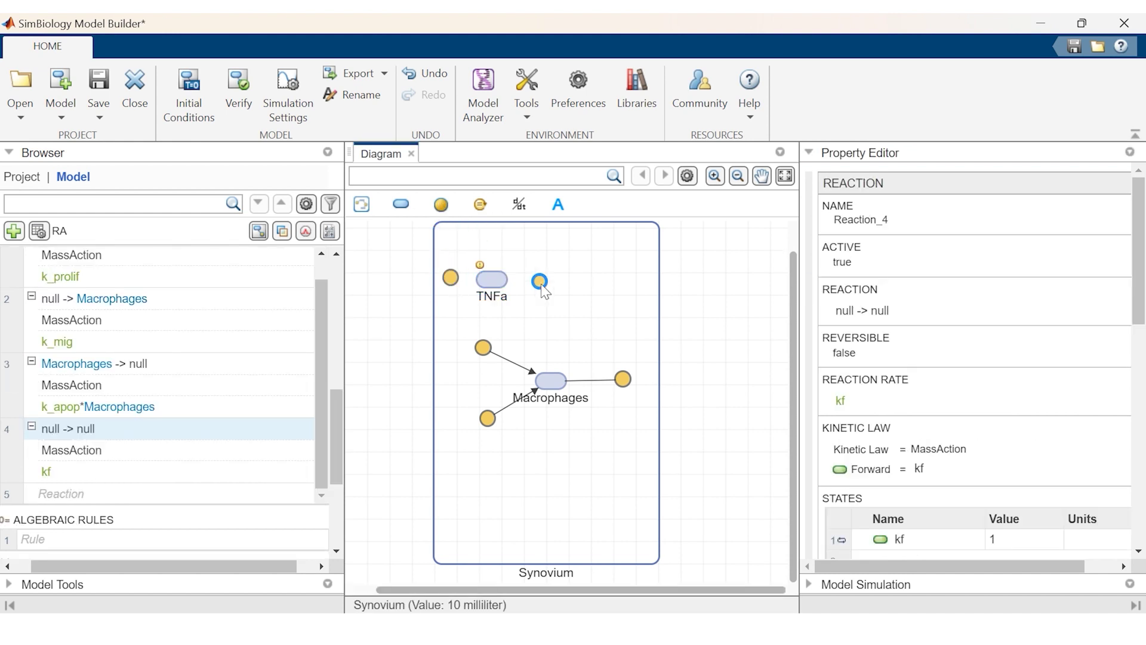
{"action": "left_click", "coordinate": [450, 278]}
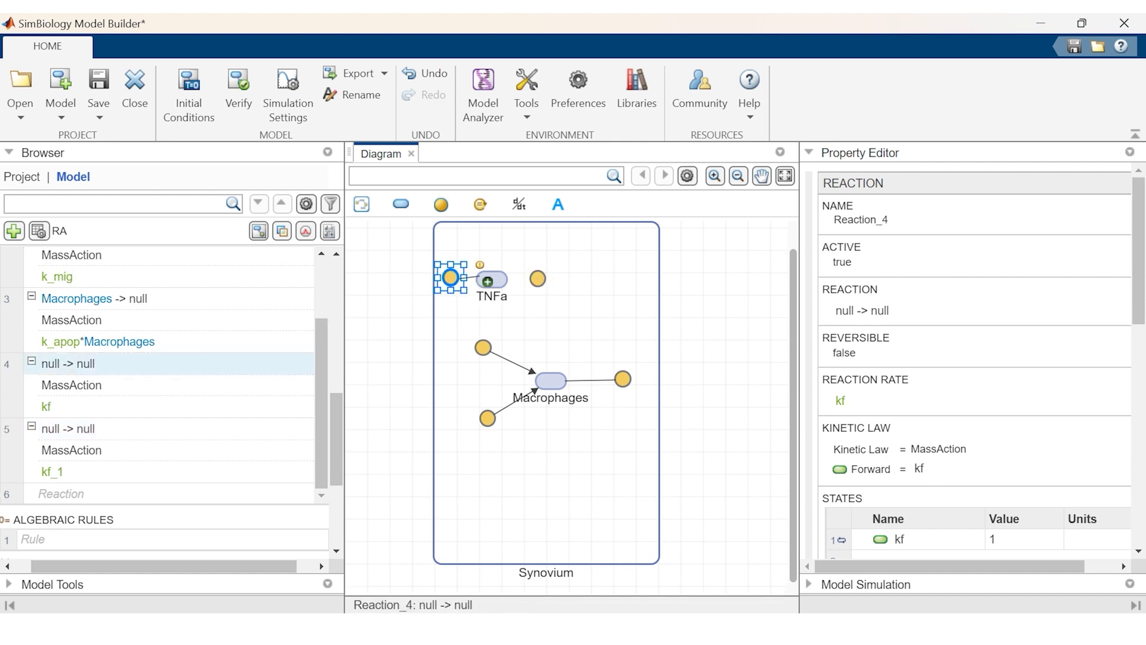
{"action": "left_click_drag", "start_coordinate": [489, 286], "coordinate": [538, 279]}
{"action": "left_click", "coordinate": [504, 278]}
Rename the reaction that produces TNFa to Synthesis.
{"action": "left_click", "coordinate": [451, 277]}
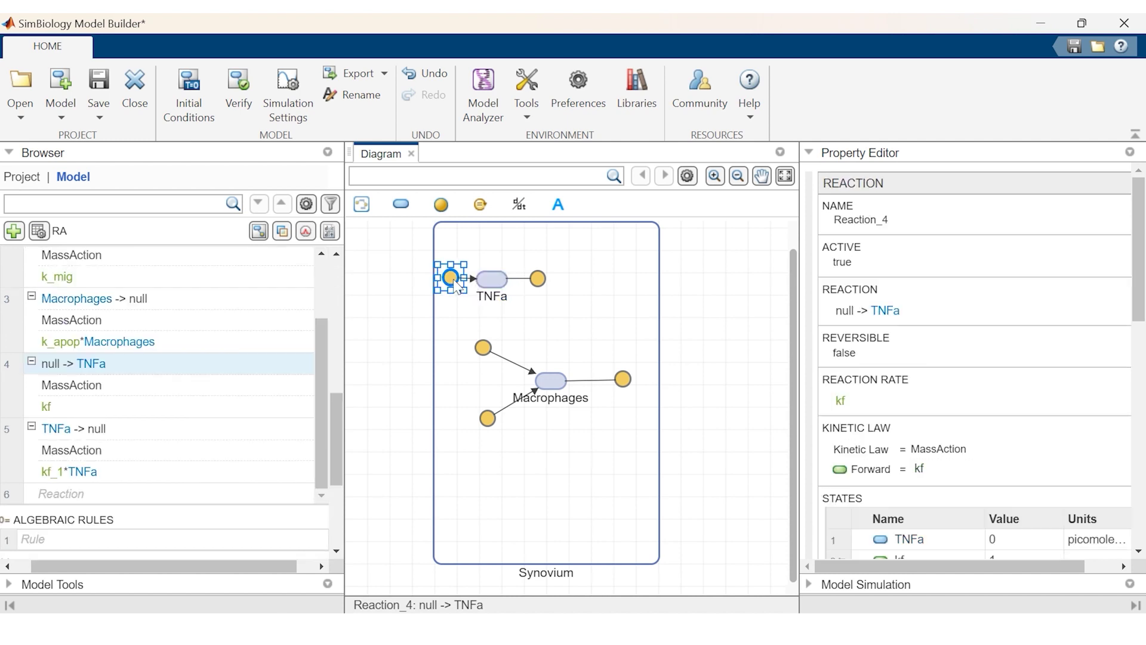
{"action": "left_click", "coordinate": [878, 232]}
{"action": "double_click", "coordinate": [834, 227]}
{"action": "type", "text": "Synthesis"}
Rename the rate constant of the TNFa synthesis reaction to k_syn and set its units to picomole/milliliter/day.
{"action": "scroll", "coordinate": [934, 425], "scroll_direction": "down", "scroll_amount": 3}
{"action": "double_click", "coordinate": [946, 379]}
{"action": "type", "text": "k"}
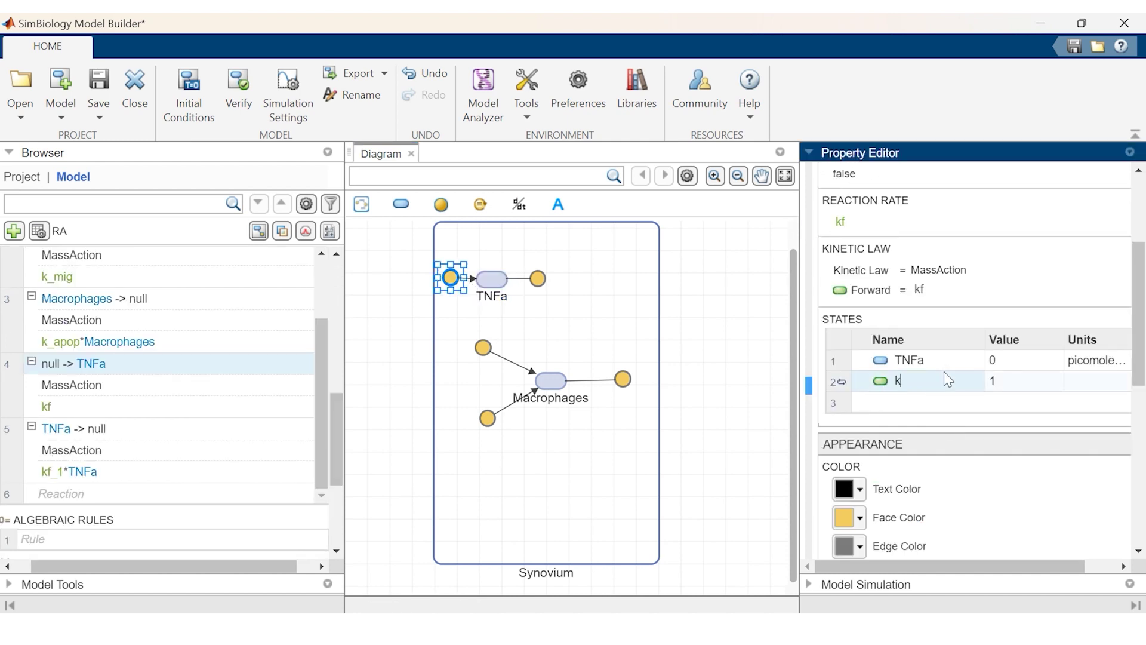
{"action": "type", "text": "_syn"}
{"action": "key", "text": "Tab"}
{"action": "key", "text": "Tab"}
{"action": "type", "text": "picomole"}
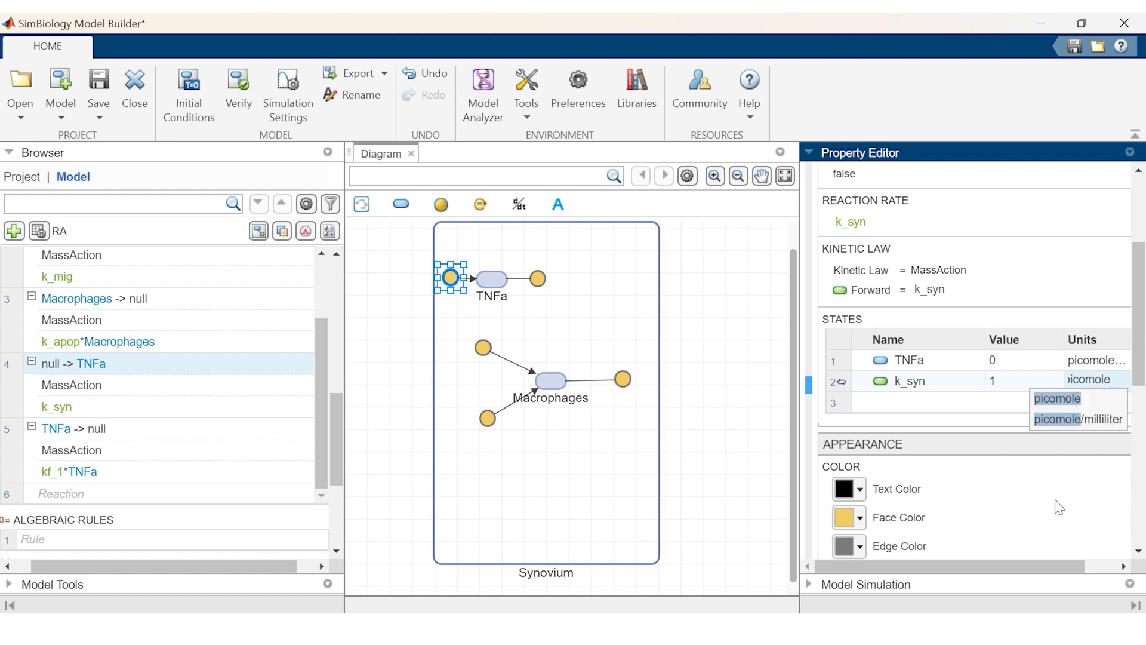
{"action": "type", "text": "/millilter"}
{"action": "key", "text": "Return"}
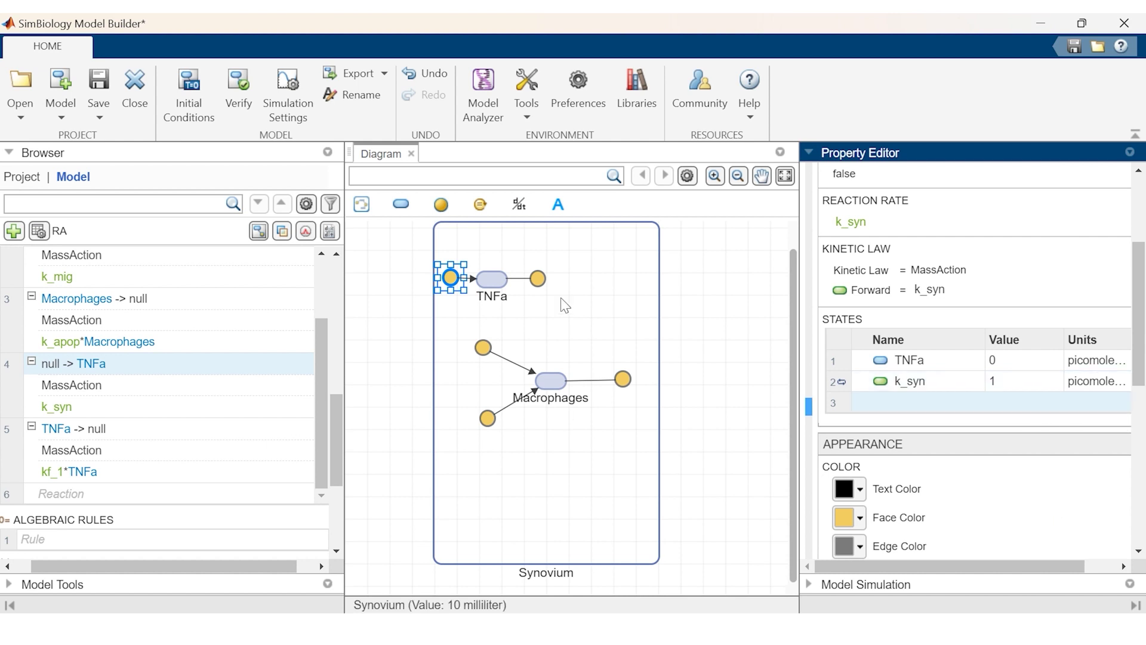
Name the TNFa removal reaction degradation and rename its rate constant to k_deg with units of 1/day.
{"action": "left_click", "coordinate": [537, 278]}
{"action": "left_click", "coordinate": [891, 221]}
{"action": "type", "text": "degradation"}
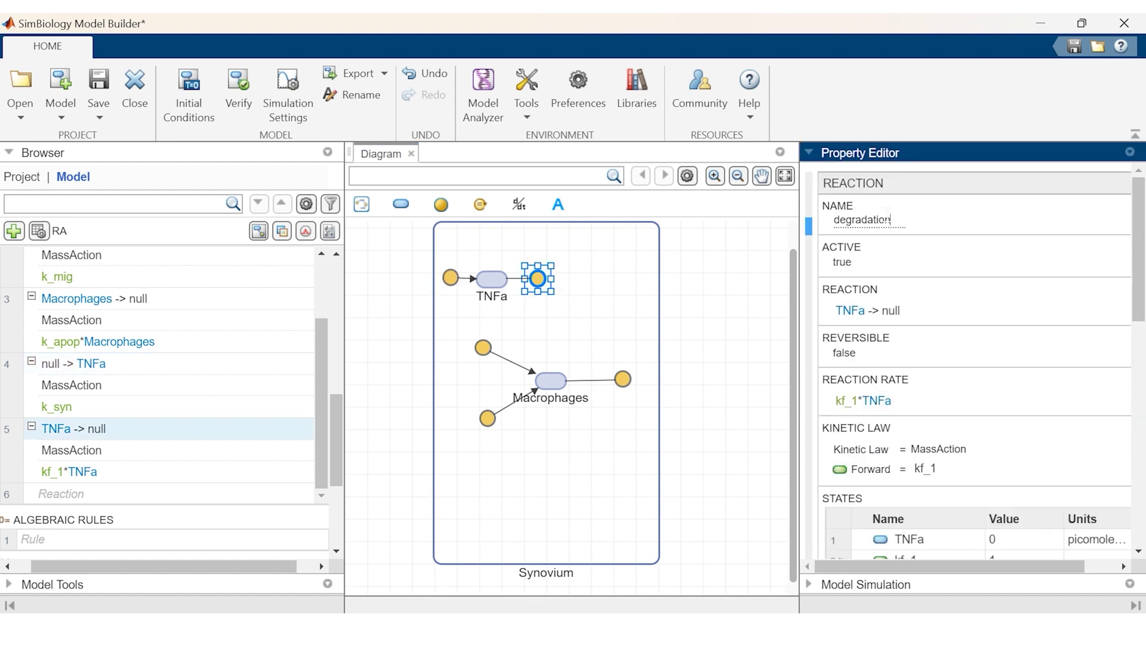
{"action": "scroll", "coordinate": [937, 471], "scroll_direction": "down", "scroll_amount": 3}
{"action": "double_click", "coordinate": [938, 471]}
{"action": "type", "text": "k_deg"}
{"action": "left_click", "coordinate": [1075, 475]}
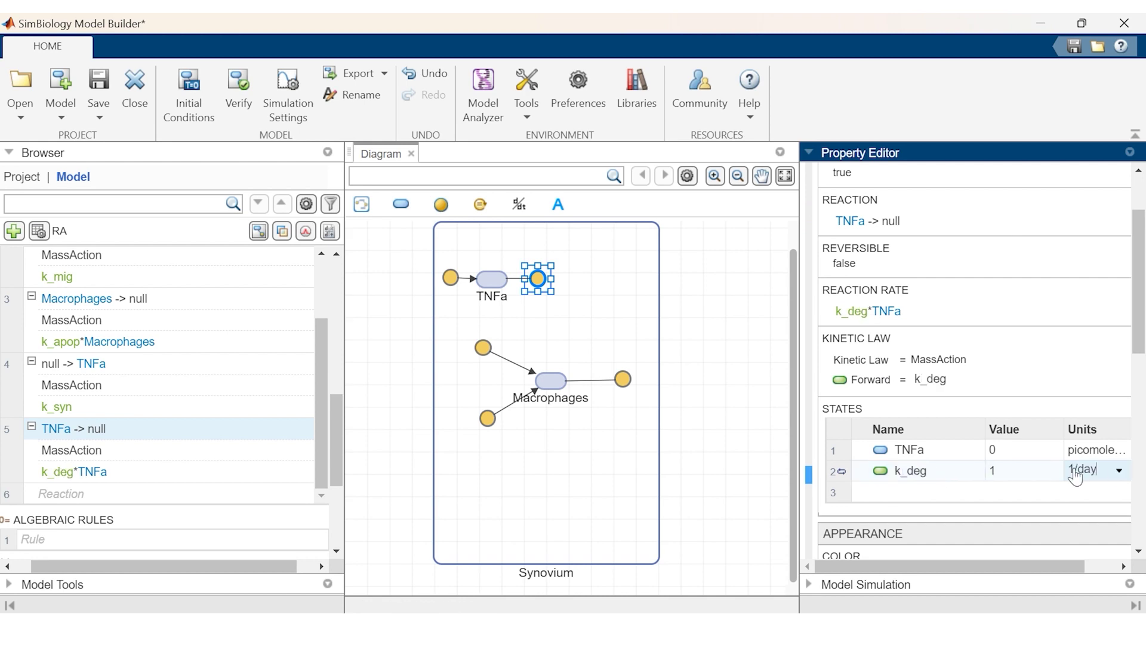
Look up kcl_TNFa in the Bottom_up_dashboard Excel workbook and set k_deg to 55 in SimBiology.
{"action": "key", "text": "alt+Tab"}
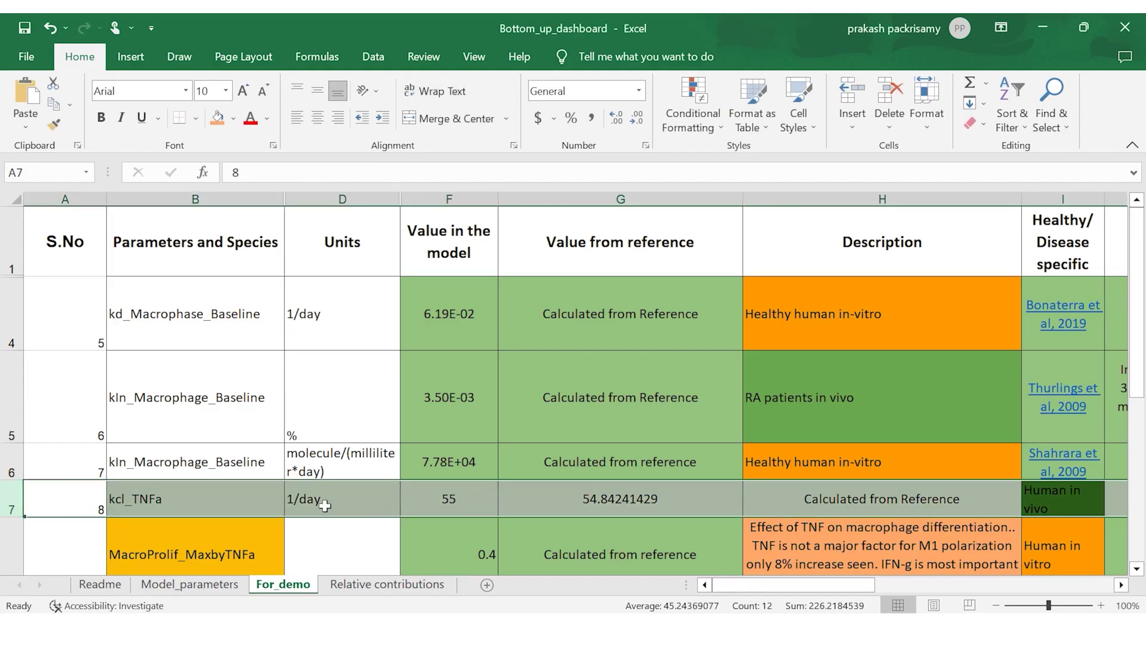
{"action": "key", "text": "alt+Tab"}
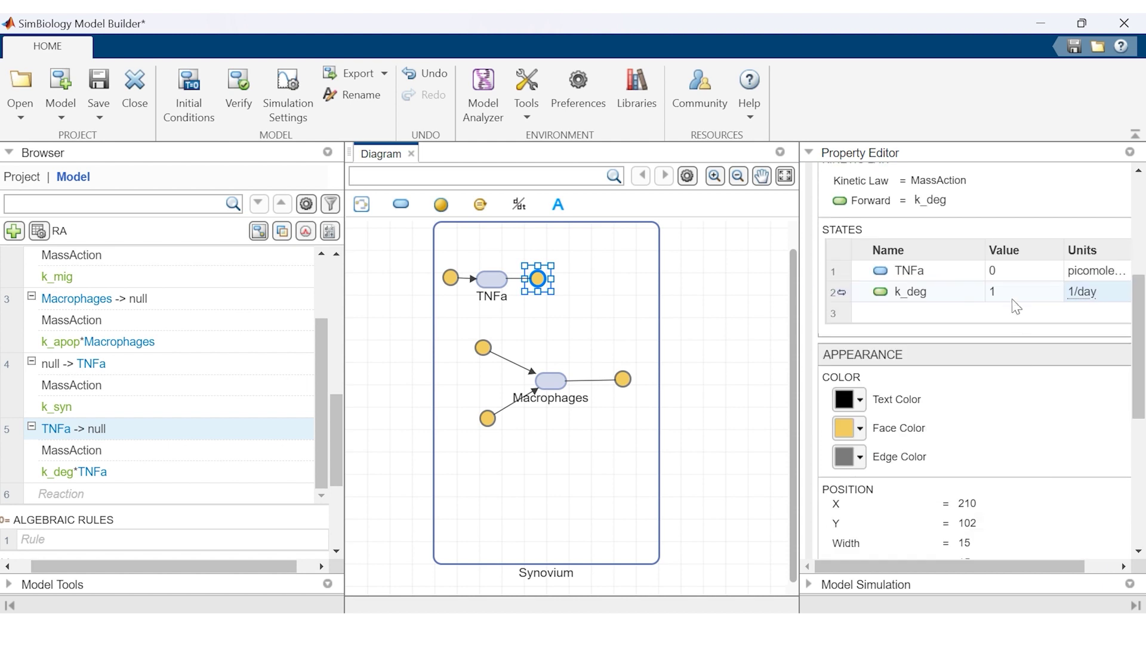
{"action": "type", "text": "55"}
{"action": "key", "text": "Return"}
Connect TNFa to the Macrophages proliferation reaction and change that reaction's kinetic law to Henri-Michaelis-Menten.
{"action": "left_click", "coordinate": [487, 278]}
{"action": "left_click_drag", "start_coordinate": [488, 279], "coordinate": [489, 347]}
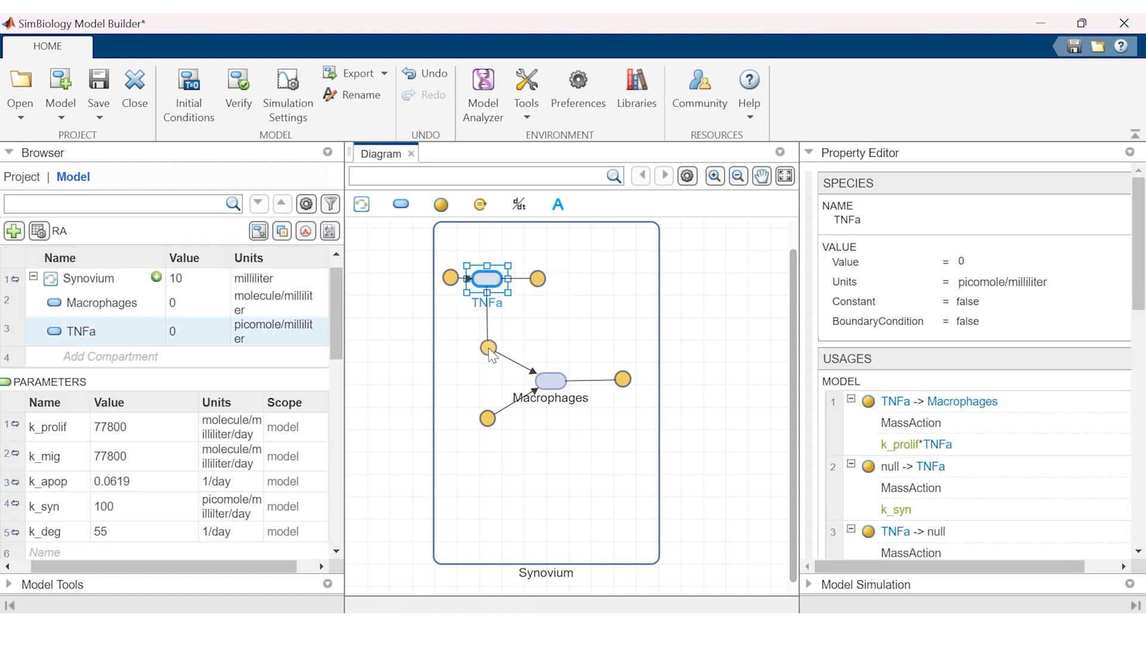
{"action": "left_click", "coordinate": [488, 348]}
{"action": "scroll", "coordinate": [979, 358], "scroll_direction": "down", "scroll_amount": 5}
{"action": "scroll", "coordinate": [991, 293], "scroll_direction": "up", "scroll_amount": 4}
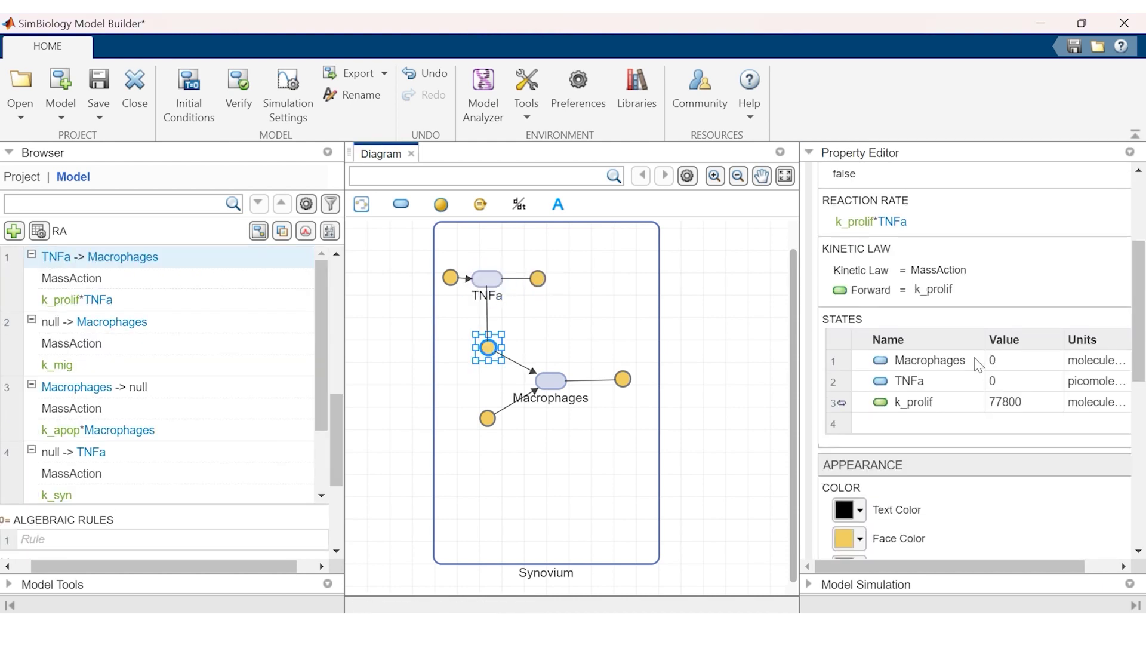
{"action": "left_click", "coordinate": [979, 359]}
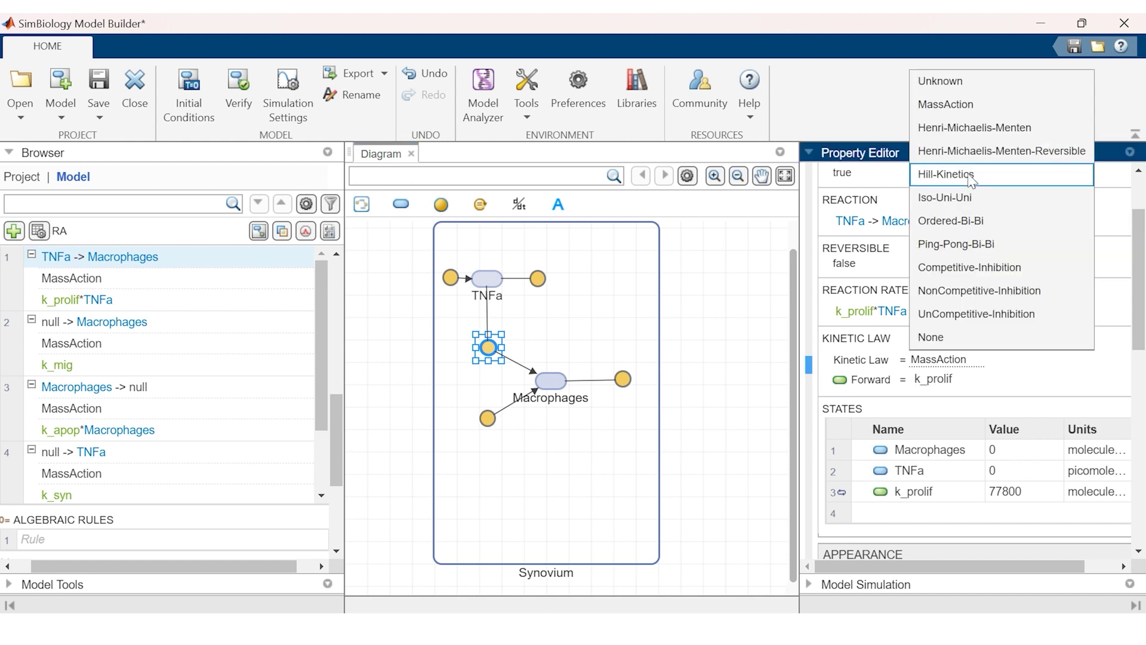
{"action": "left_click", "coordinate": [975, 128]}
Set Vm to 0.4 dimensionless and Km to 0.01 picomole/milliliter for the TNFa-driven Macrophages reaction.
{"action": "scroll", "coordinate": [1069, 371], "scroll_direction": "down", "scroll_amount": 4}
{"action": "left_click", "coordinate": [1079, 370]}
{"action": "type", "text": "dimens"}
{"action": "left_click", "coordinate": [1082, 387]}
{"action": "left_click", "coordinate": [1049, 391]}
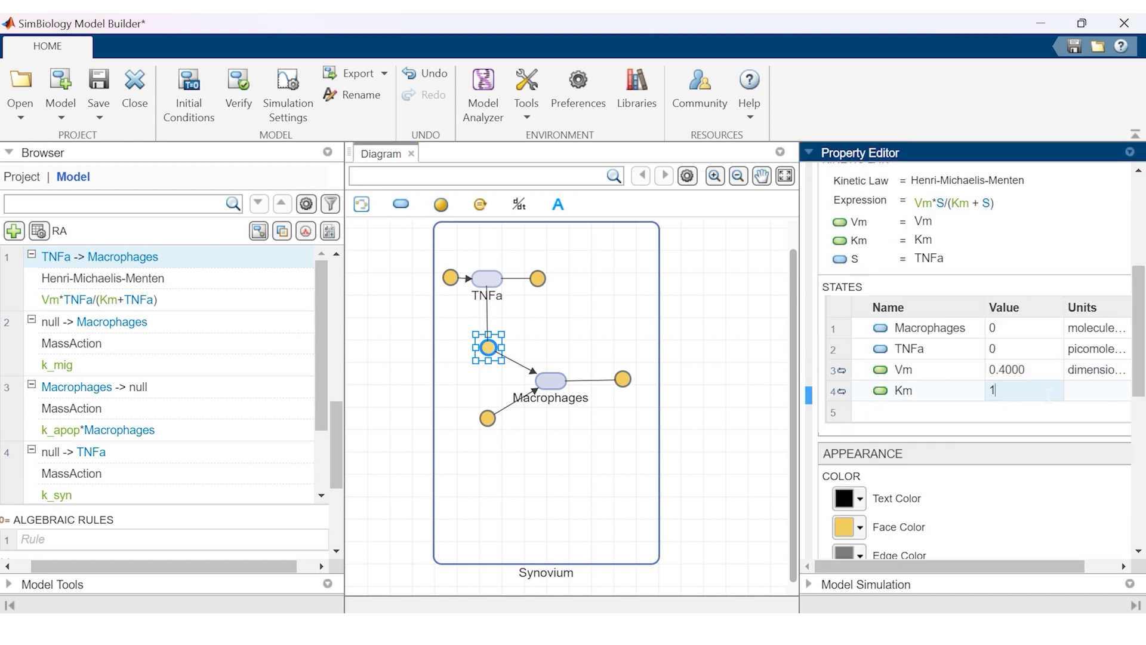
{"action": "key", "text": "BackSpace"}
{"action": "type", "text": "0.01"}
{"action": "left_click", "coordinate": [1065, 390]}
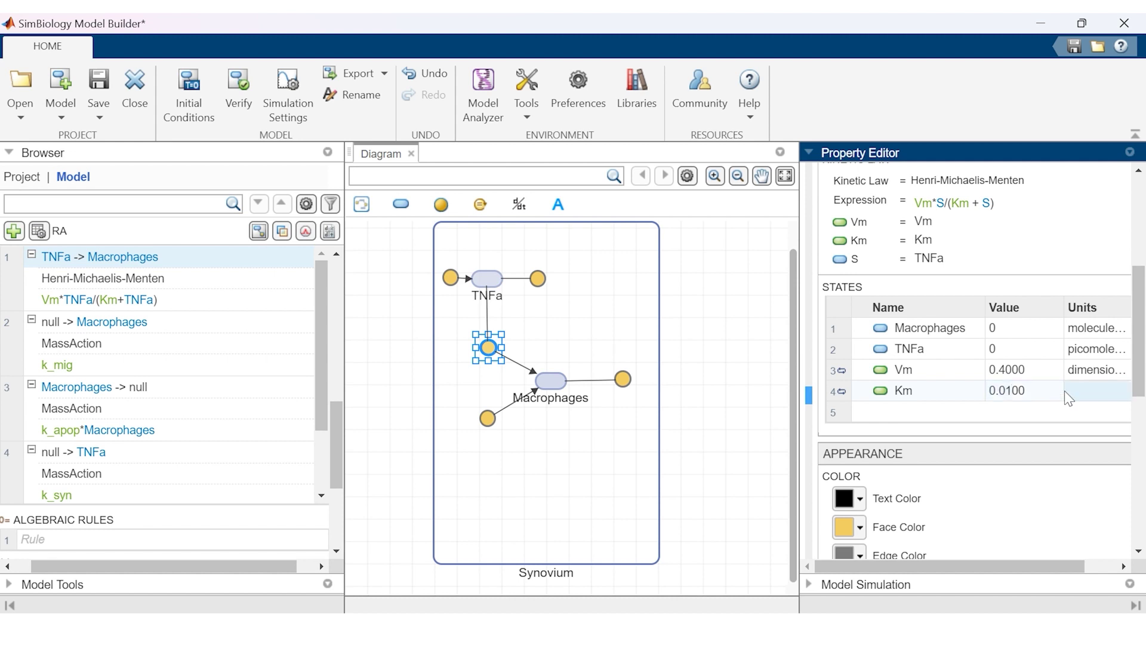
{"action": "type", "text": "picomole"}
{"action": "left_click", "coordinate": [1093, 432]}
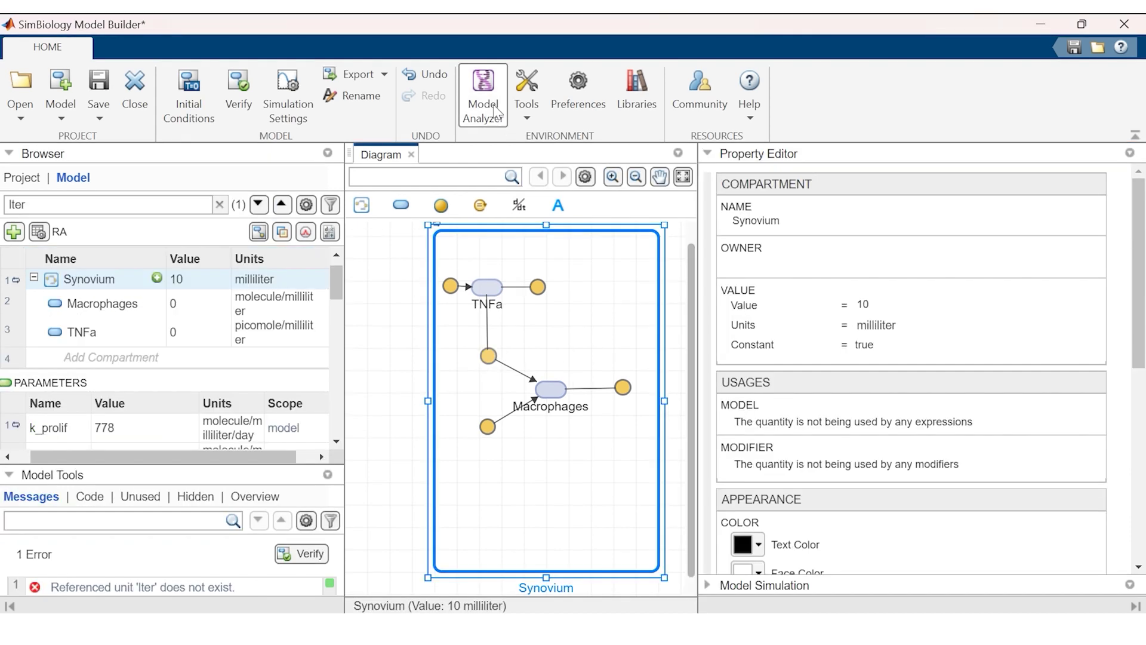
Switch to SimBiology Model Analyzer and create a simulation program for the RA model.
{"action": "left_click", "coordinate": [484, 99]}
{"action": "left_click", "coordinate": [230, 117]}
{"action": "left_click", "coordinate": [239, 140]}
{"action": "scroll", "coordinate": [489, 251], "scroll_direction": "down", "scroll_amount": 3}
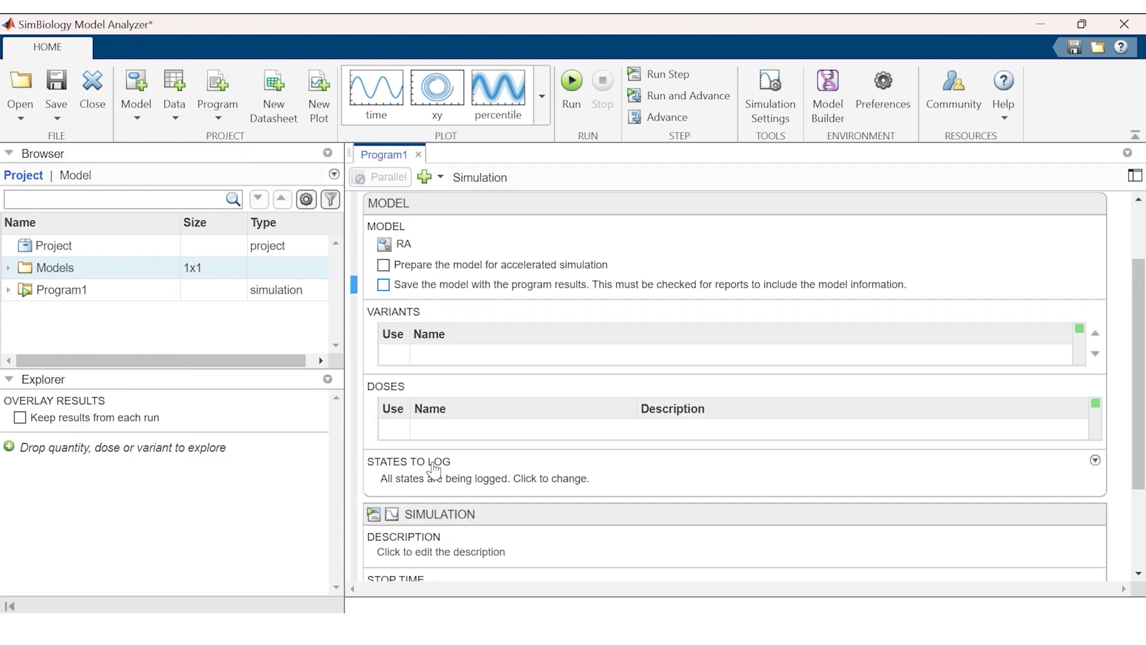
Set the simulation stop time to 50 days and run the program.
{"action": "scroll", "coordinate": [438, 469], "scroll_direction": "down", "scroll_amount": 3}
{"action": "type", "text": "50"}
{"action": "left_click", "coordinate": [422, 505]}
{"action": "key", "text": "BackSpace"}
{"action": "key", "text": "BackSpace"}
{"action": "key", "text": "BackSpace"}
{"action": "key", "text": "BackSpace"}
{"action": "key", "text": "BackSpace"}
{"action": "key", "text": "BackSpace"}
{"action": "type", "text": "day"}
{"action": "key", "text": "F5"}
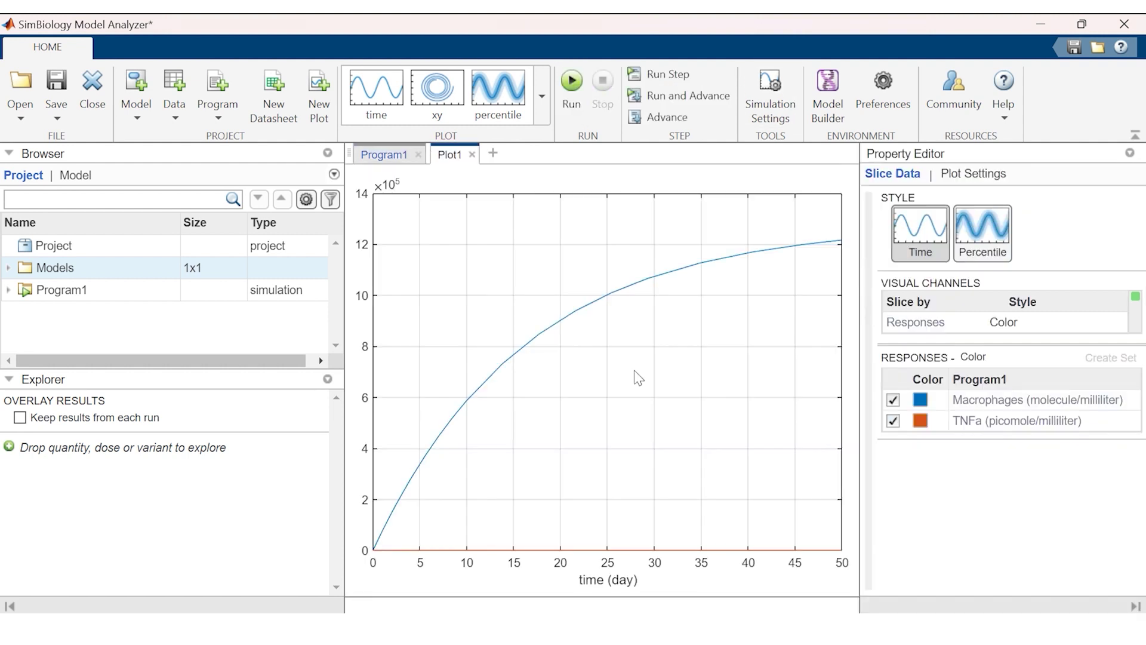
Extend the stop time in Program1 and rerun the simulation.
{"action": "left_click", "coordinate": [383, 155]}
{"action": "left_click", "coordinate": [396, 505]}
{"action": "type", "text": "00"}
{"action": "key", "text": "F5"}
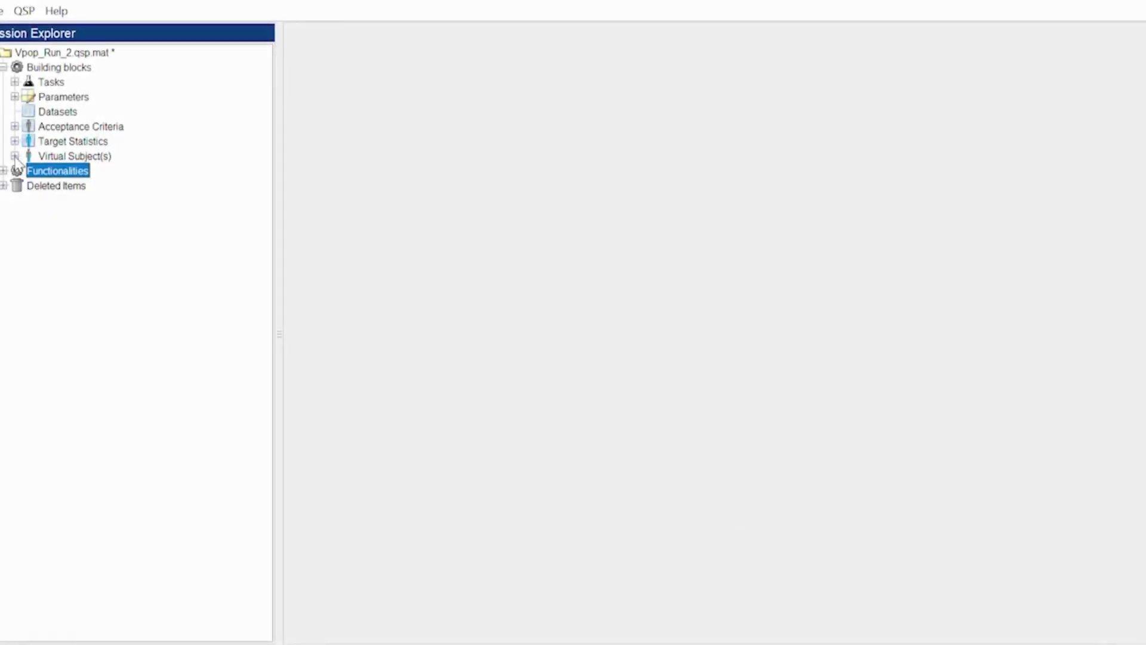
In the Vpop_Run_2.qsp.mat session, review the virtual subjects and open the result visualization for Humira_Simulations.
{"action": "left_click", "coordinate": [15, 156]}
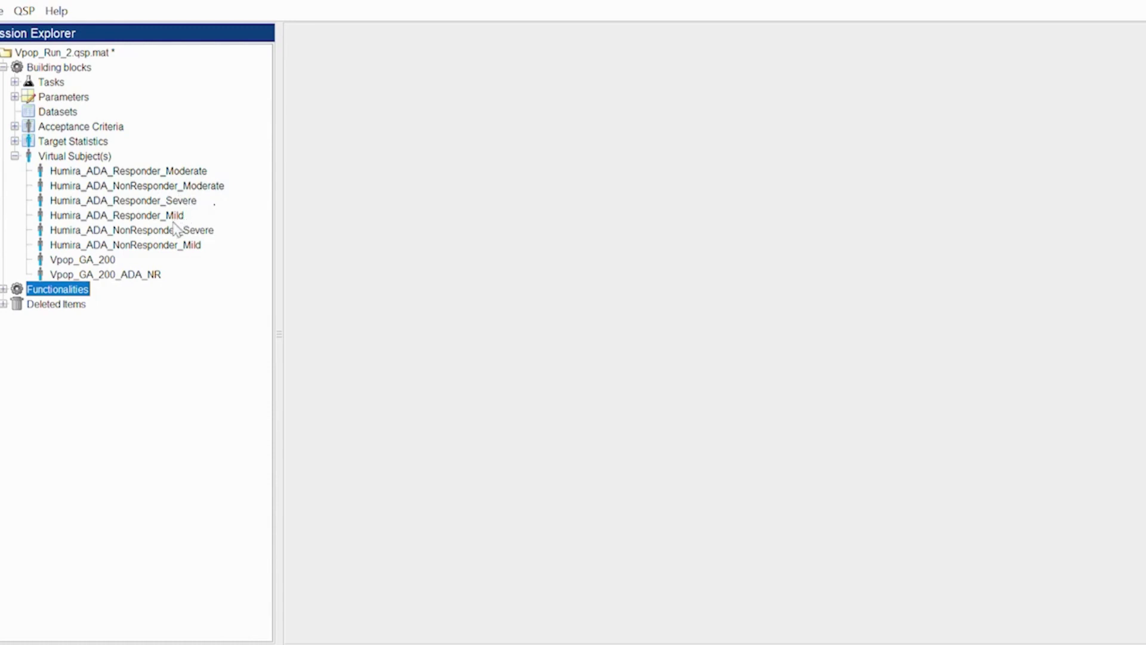
{"action": "left_click", "coordinate": [15, 156]}
{"action": "left_click", "coordinate": [5, 171]}
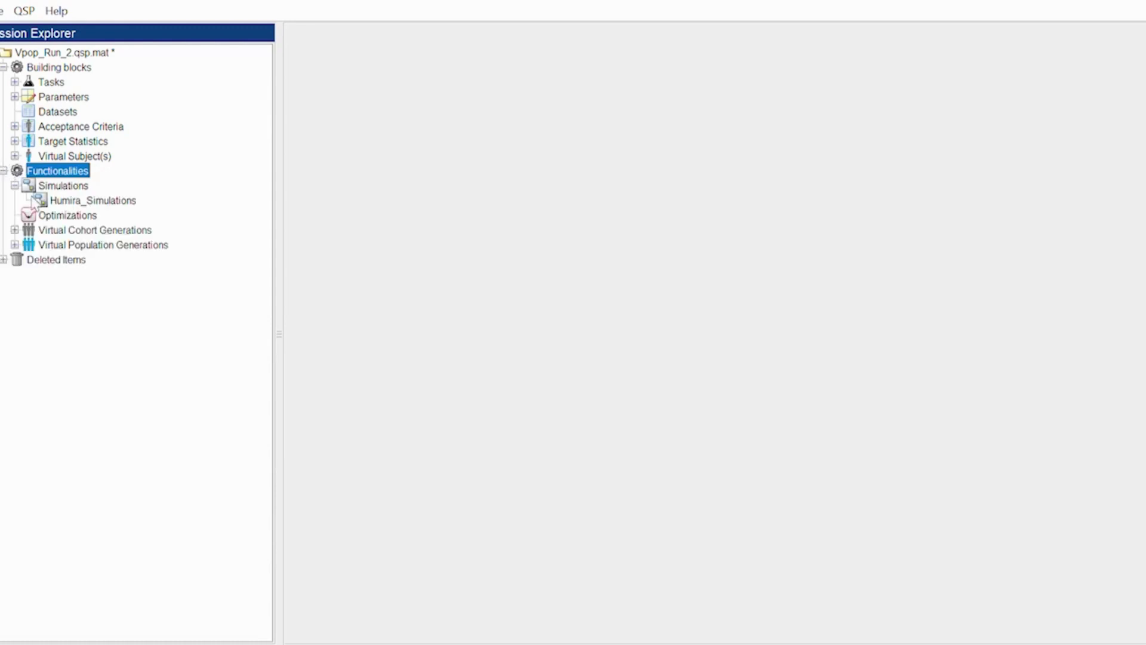
{"action": "left_click", "coordinate": [65, 200]}
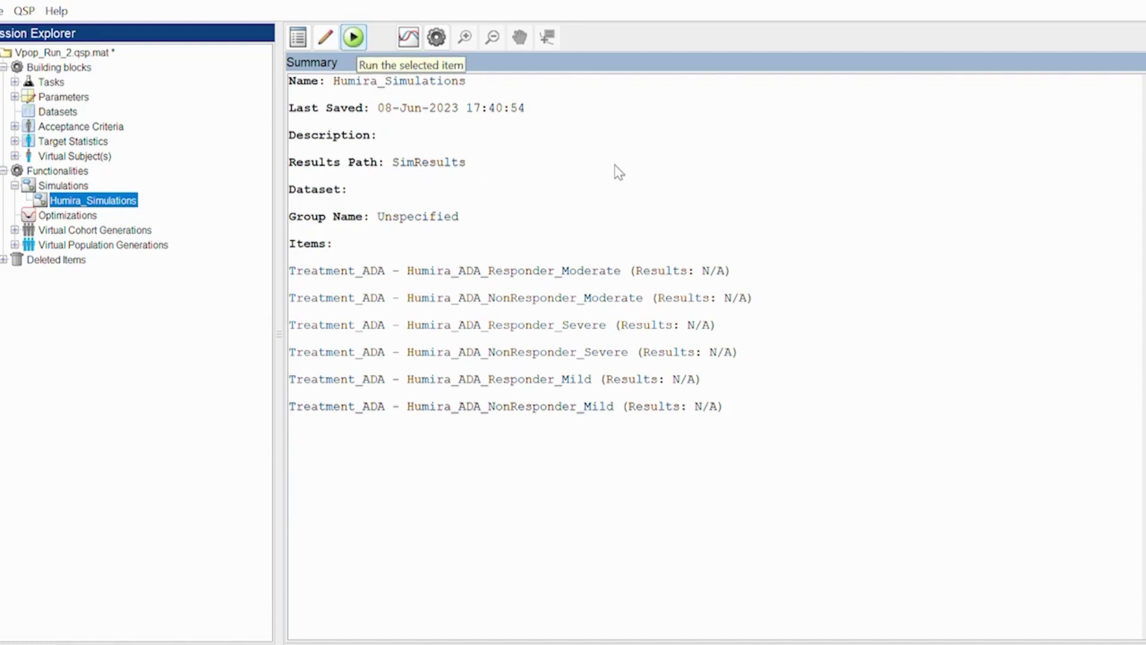
{"action": "left_click", "coordinate": [400, 45]}
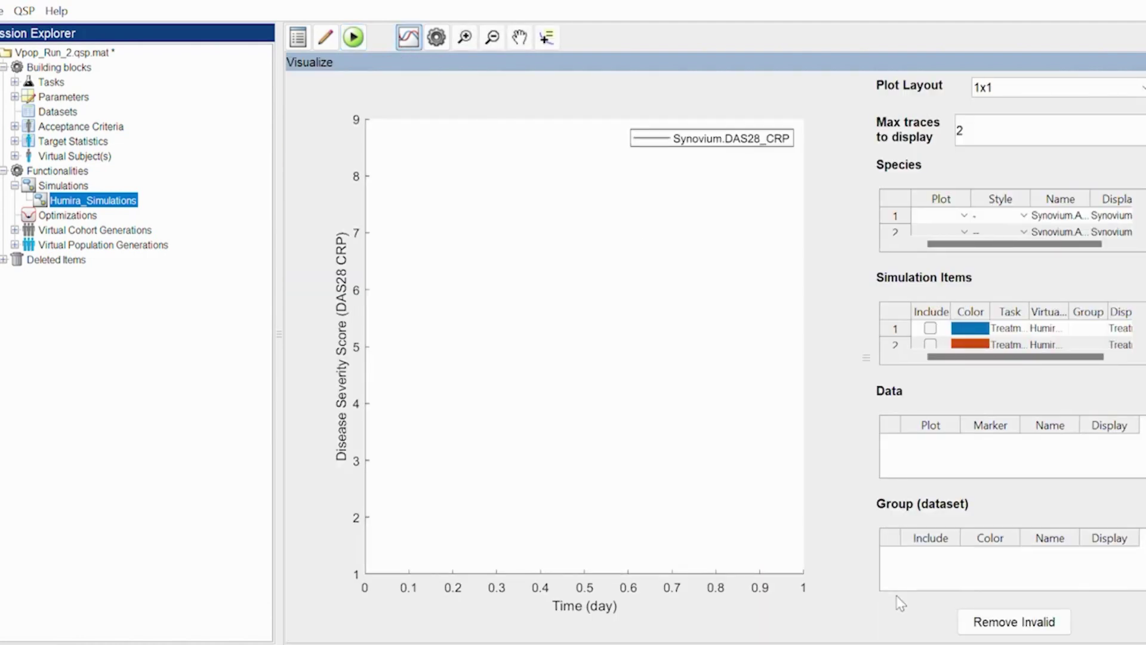
Include all six Humira responder and non-responder simulation items in the Disease Severity Score plot.
{"action": "left_click", "coordinate": [920, 328]}
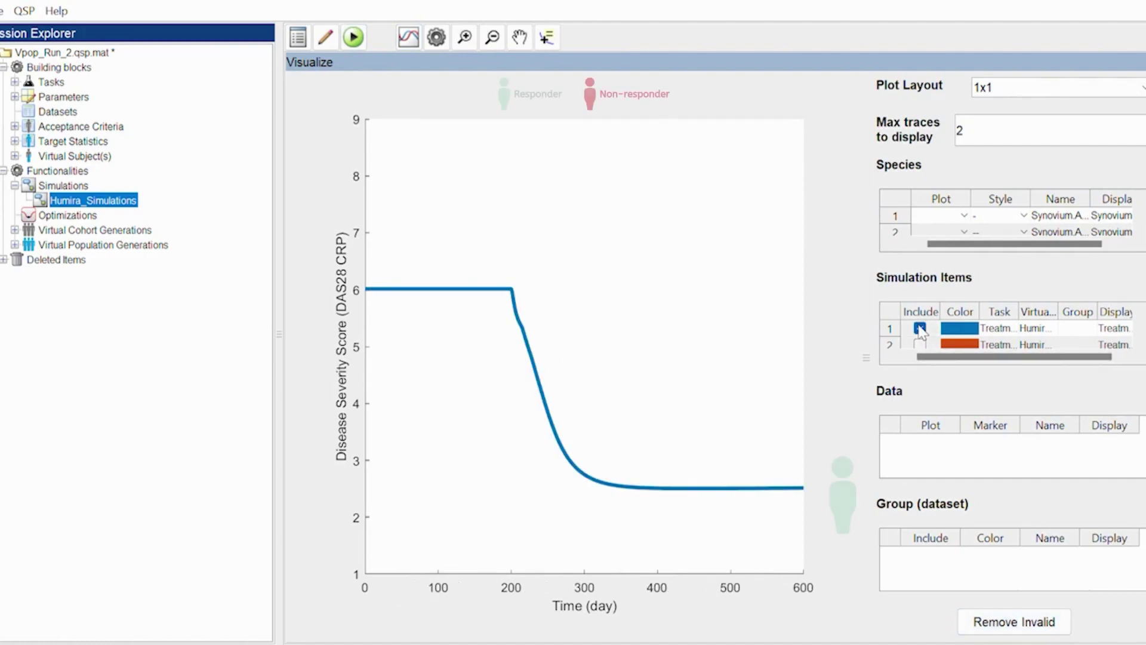
{"action": "left_click_drag", "start_coordinate": [1058, 312], "coordinate": [1114, 312]}
{"action": "left_click", "coordinate": [920, 344]}
{"action": "scroll", "coordinate": [924, 352], "scroll_direction": "down", "scroll_amount": 1}
{"action": "left_click", "coordinate": [920, 342]}
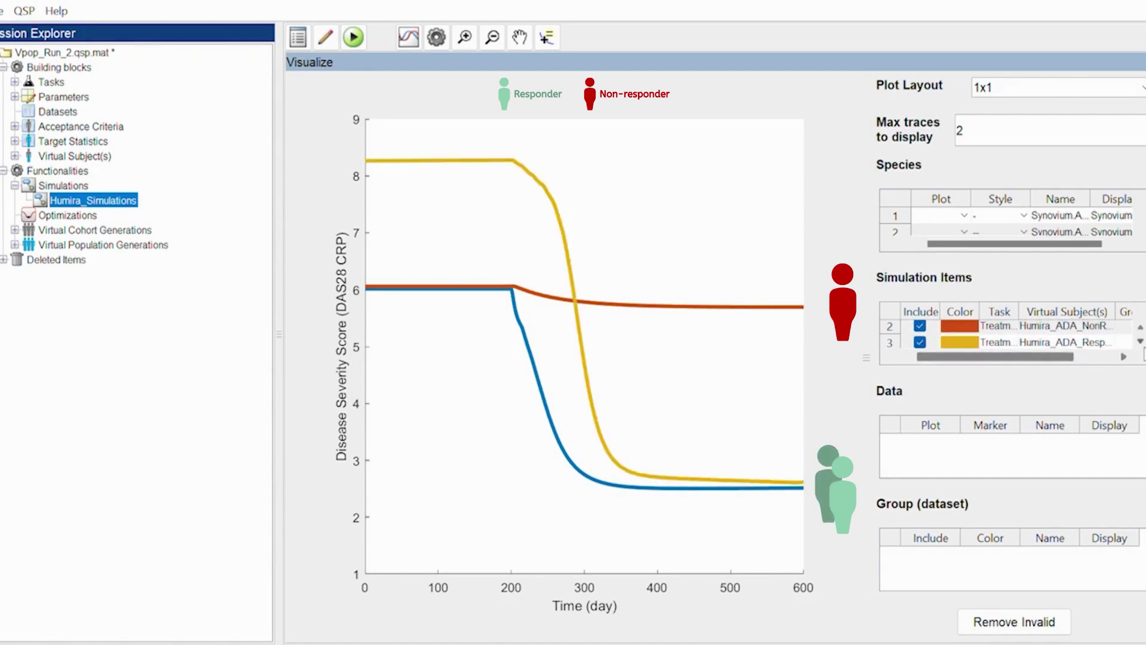
{"action": "scroll", "coordinate": [1143, 353], "scroll_direction": "down", "scroll_amount": 1}
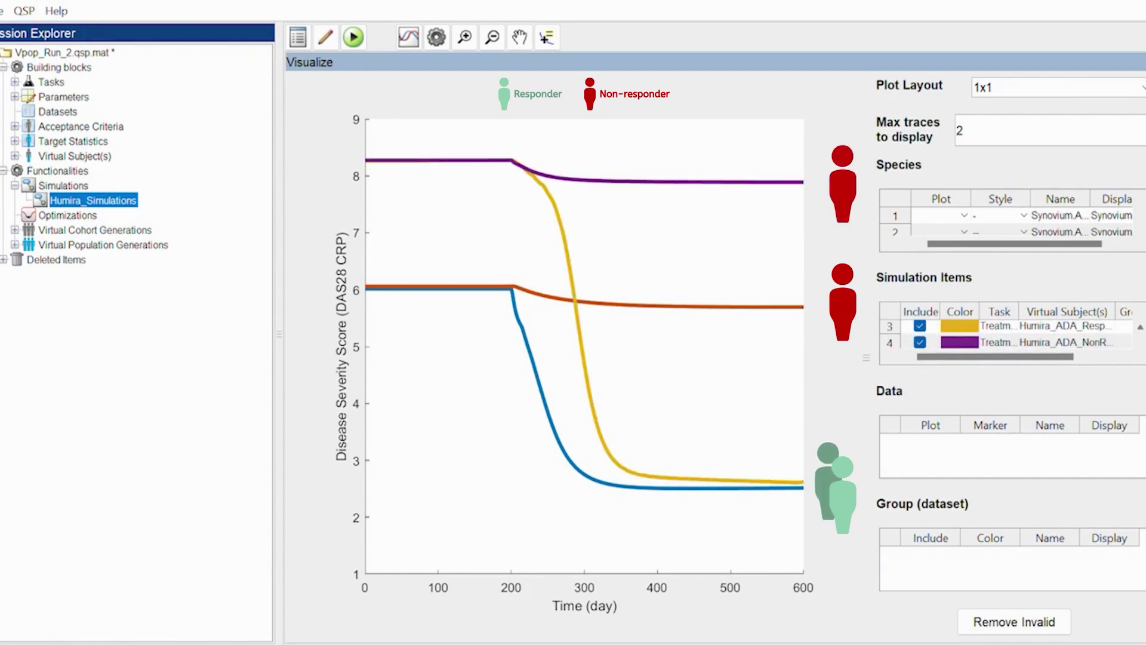
{"action": "scroll", "coordinate": [1142, 347], "scroll_direction": "down", "scroll_amount": 2}
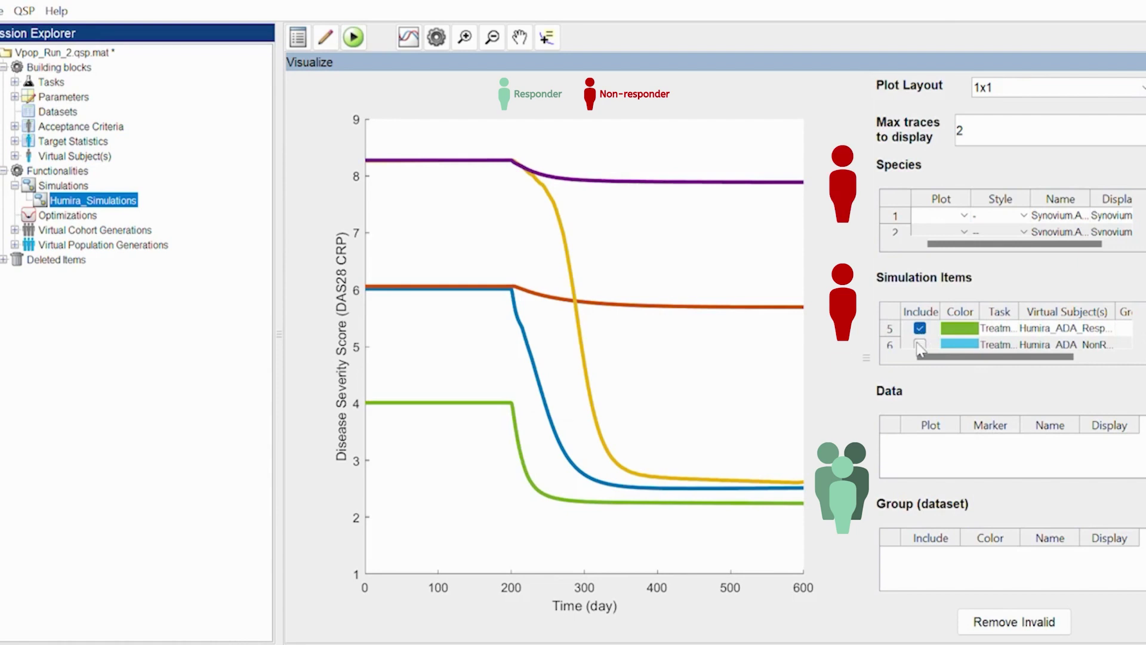
{"action": "left_click", "coordinate": [920, 345]}
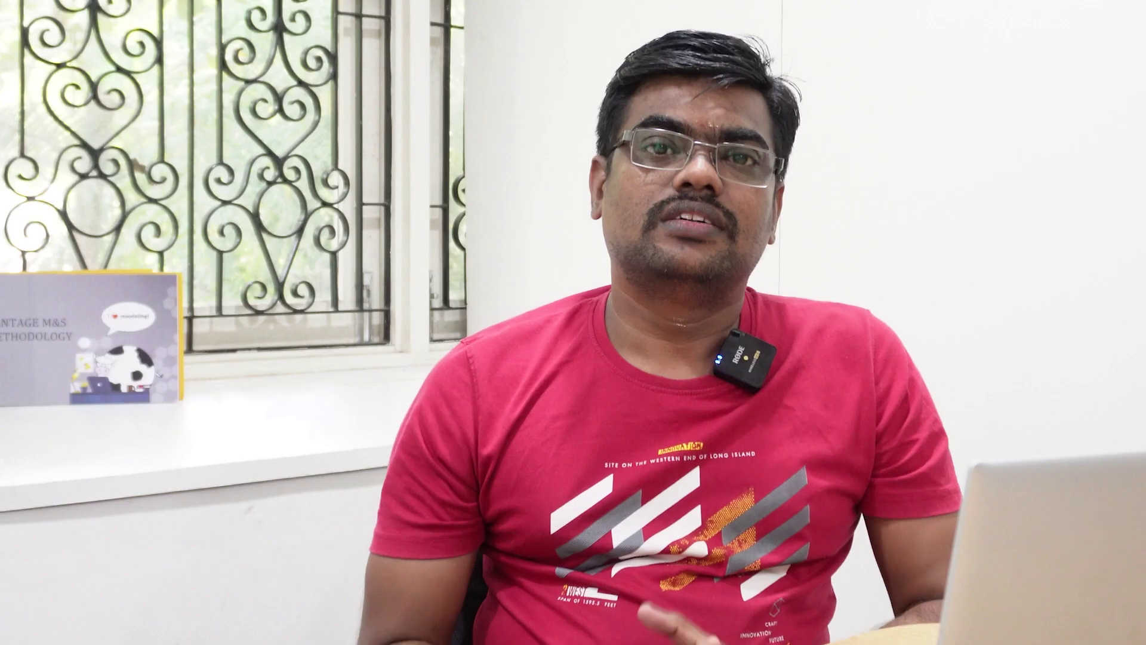